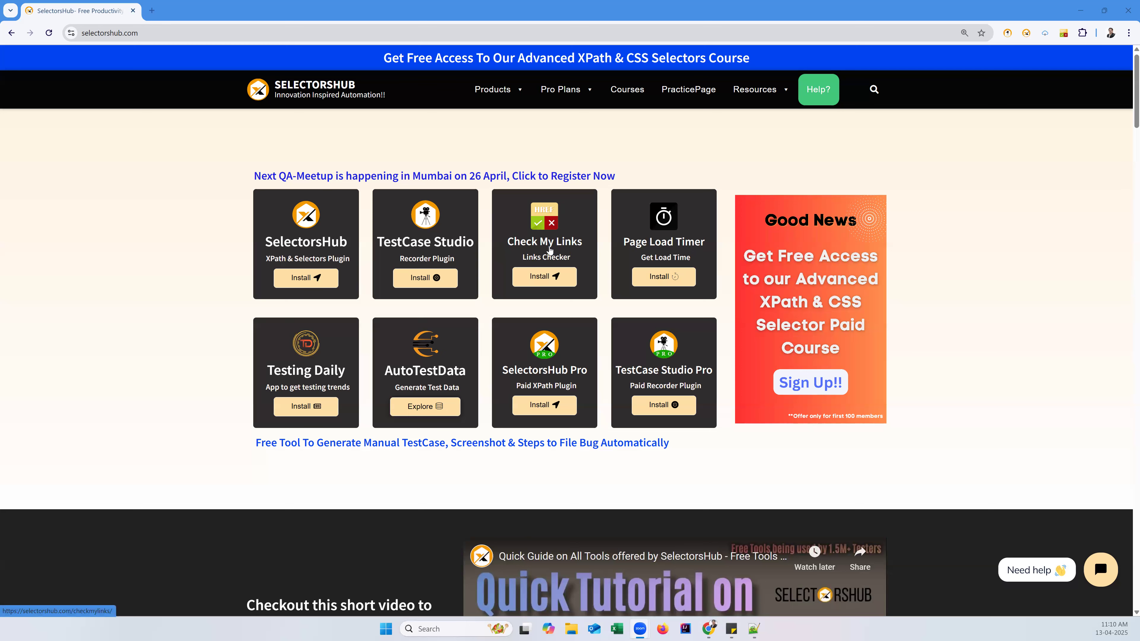
# Open the Check My Links product page from the SelectorsHub home page and read its headline
pyautogui.click(64, 25)
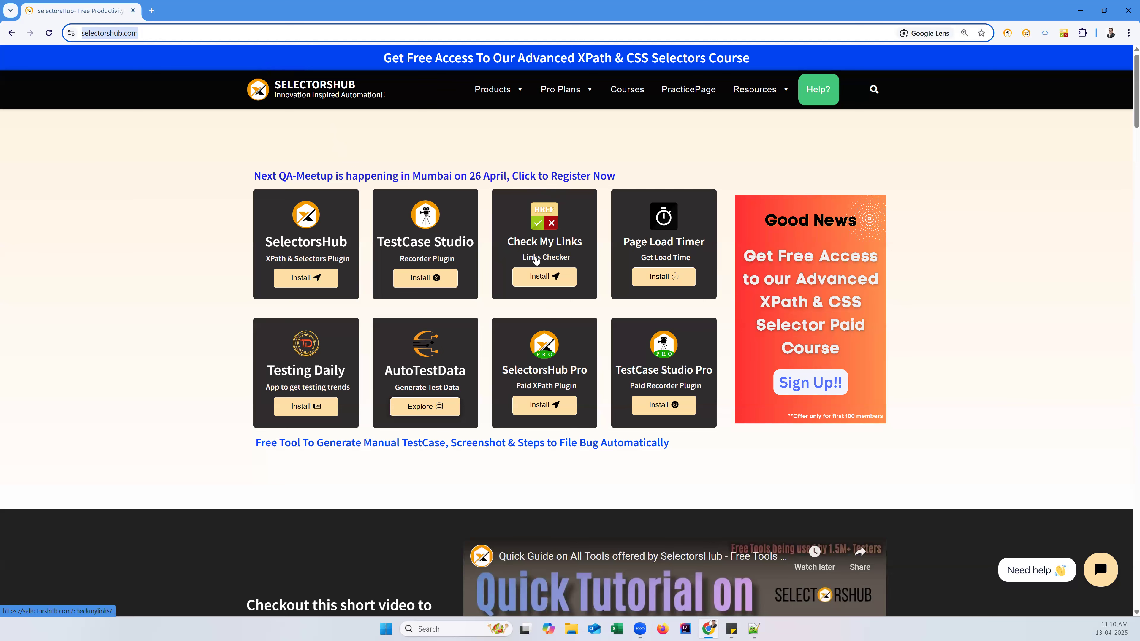
pyautogui.click(536, 277)
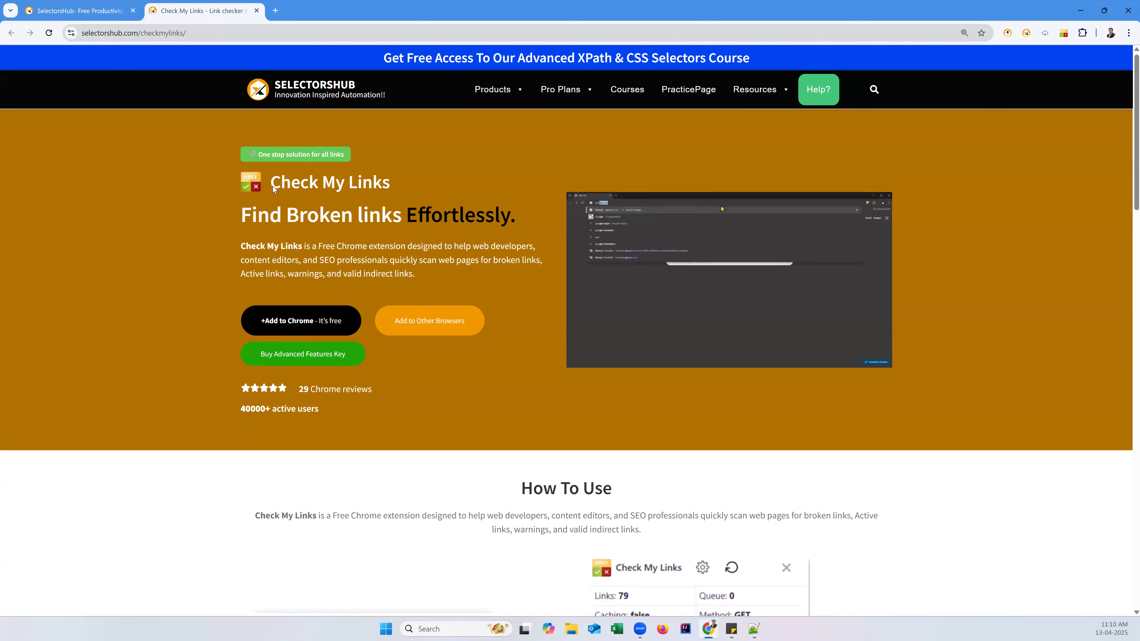
pyautogui.moveTo(241, 214); pyautogui.dragTo(505, 212)
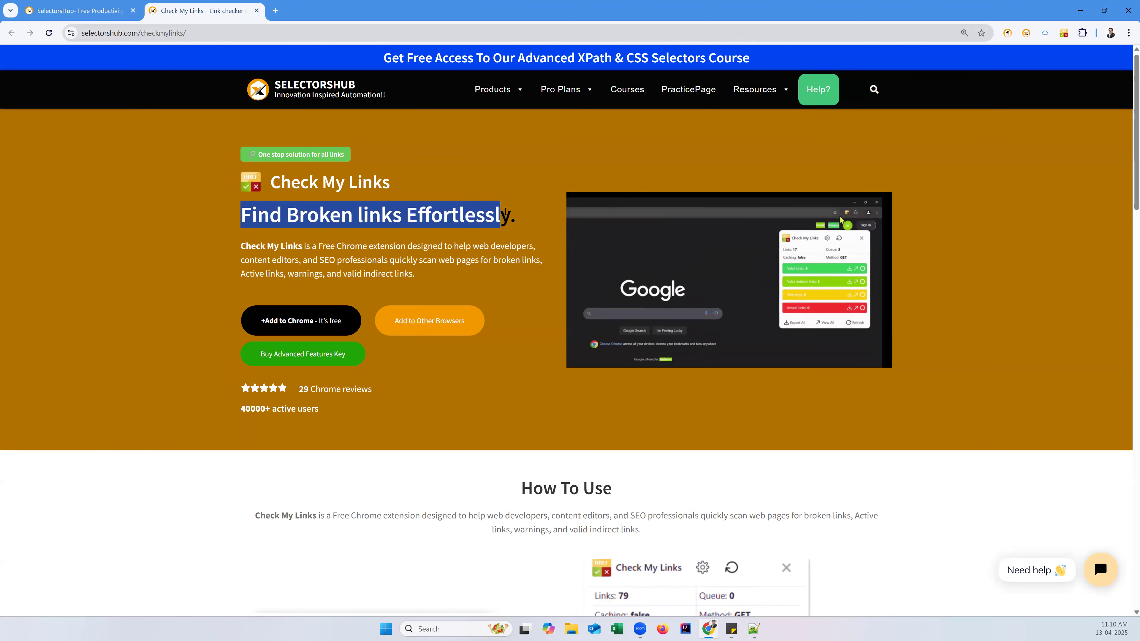
# Examine the Check My Links page's How To Use description, results panel preview, View Report section and supported browsers
pyautogui.scroll(-5, 533, 265)
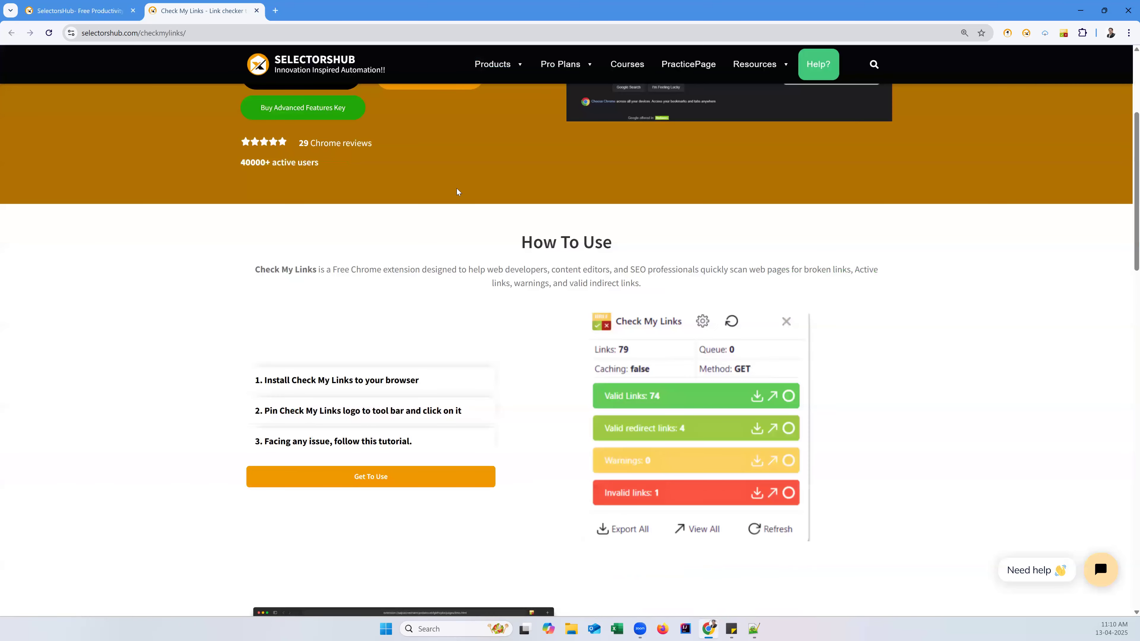
pyautogui.moveTo(260, 270); pyautogui.dragTo(309, 279)
pyautogui.click(365, 279)
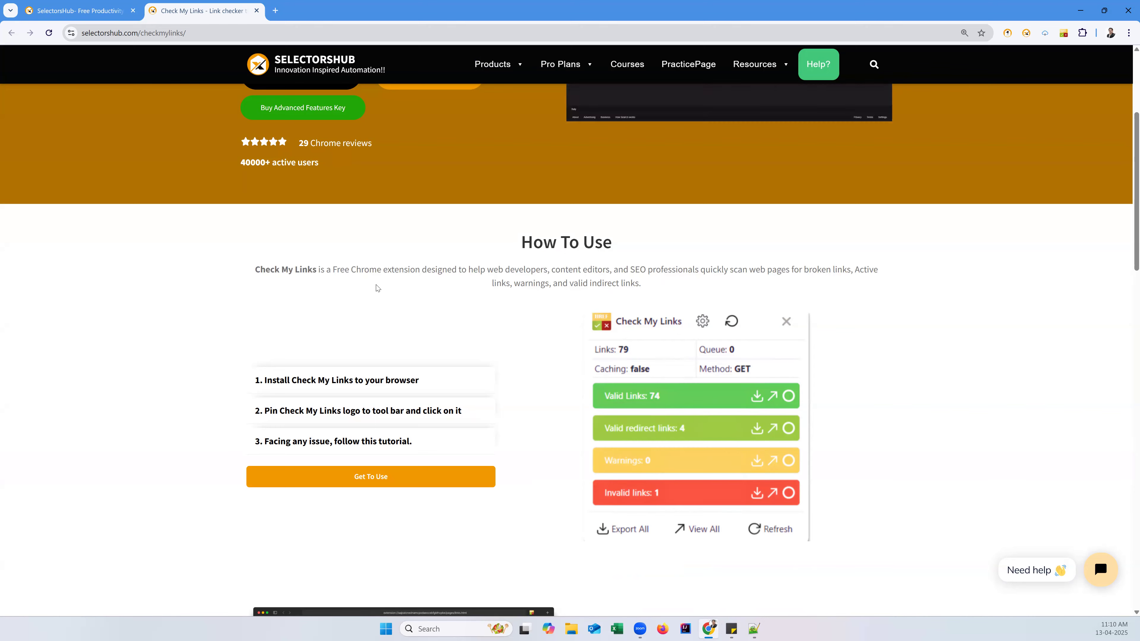
pyautogui.hotkey('ctrl', '+')
pyautogui.moveTo(468, 300); pyautogui.dragTo(618, 300)
pyautogui.moveTo(690, 300); pyautogui.dragTo(903, 294)
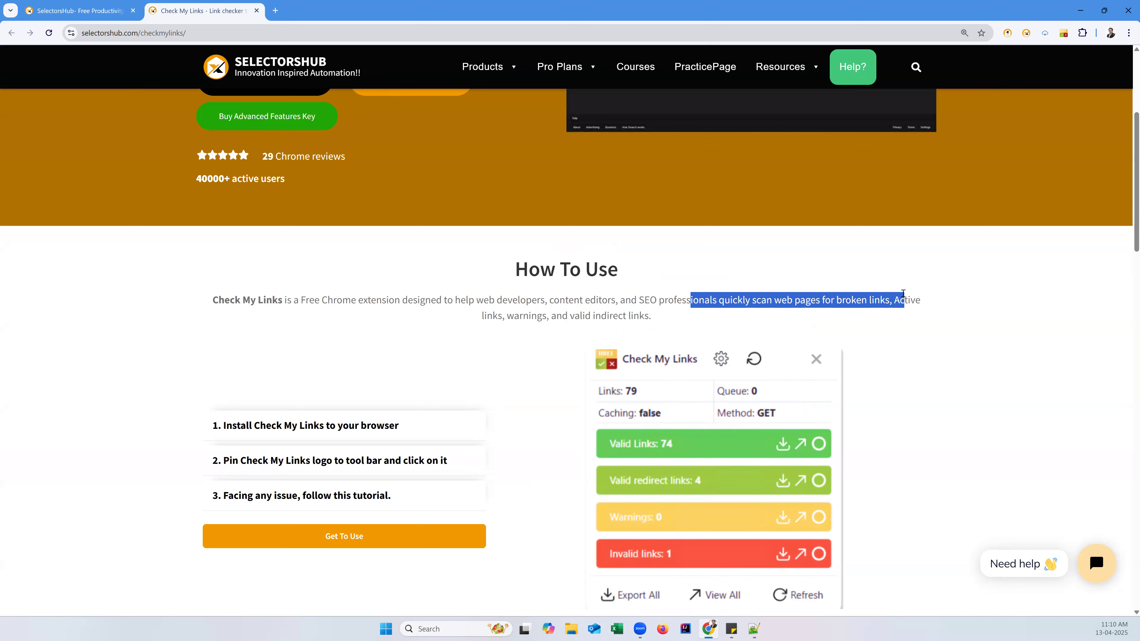
pyautogui.click(662, 318)
pyautogui.moveTo(663, 318); pyautogui.dragTo(216, 299)
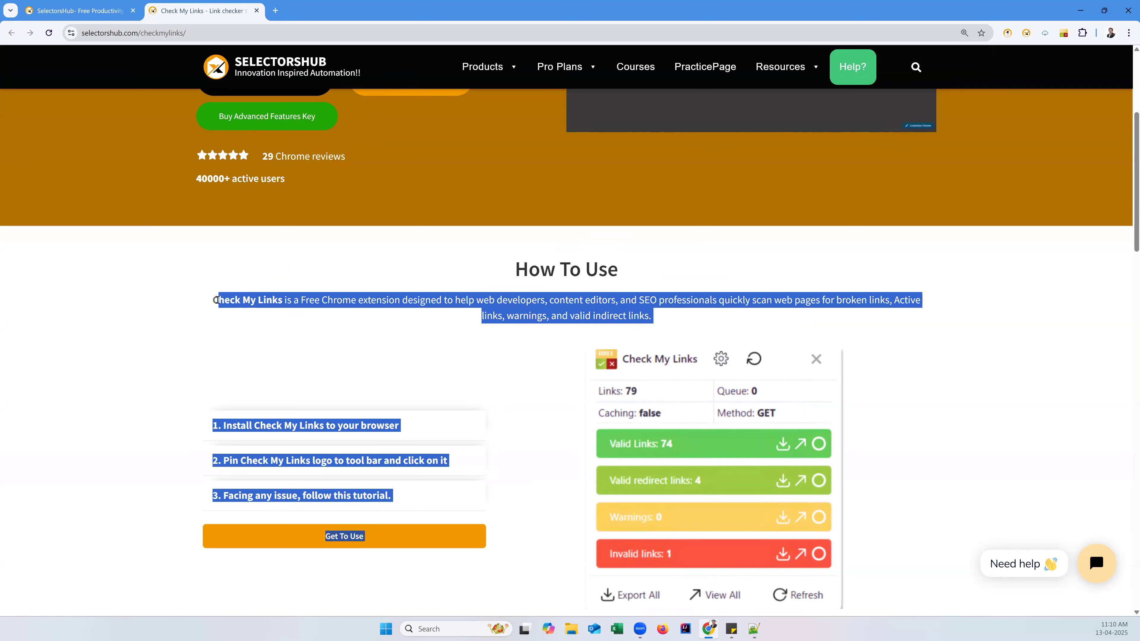
pyautogui.click(302, 301)
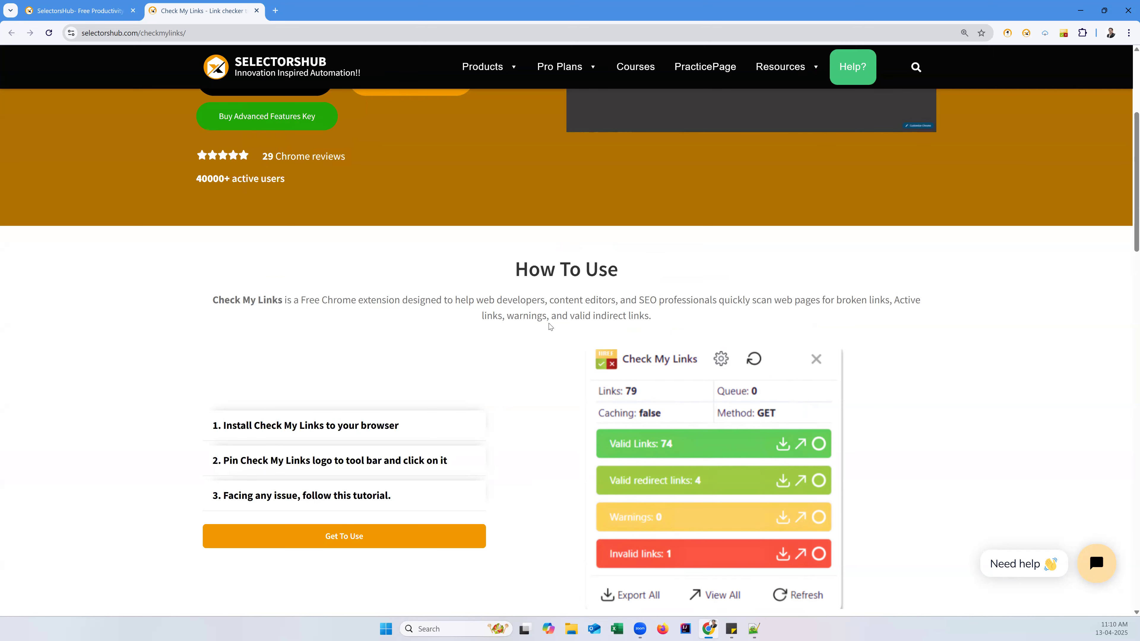
pyautogui.scroll(-5, 550, 326)
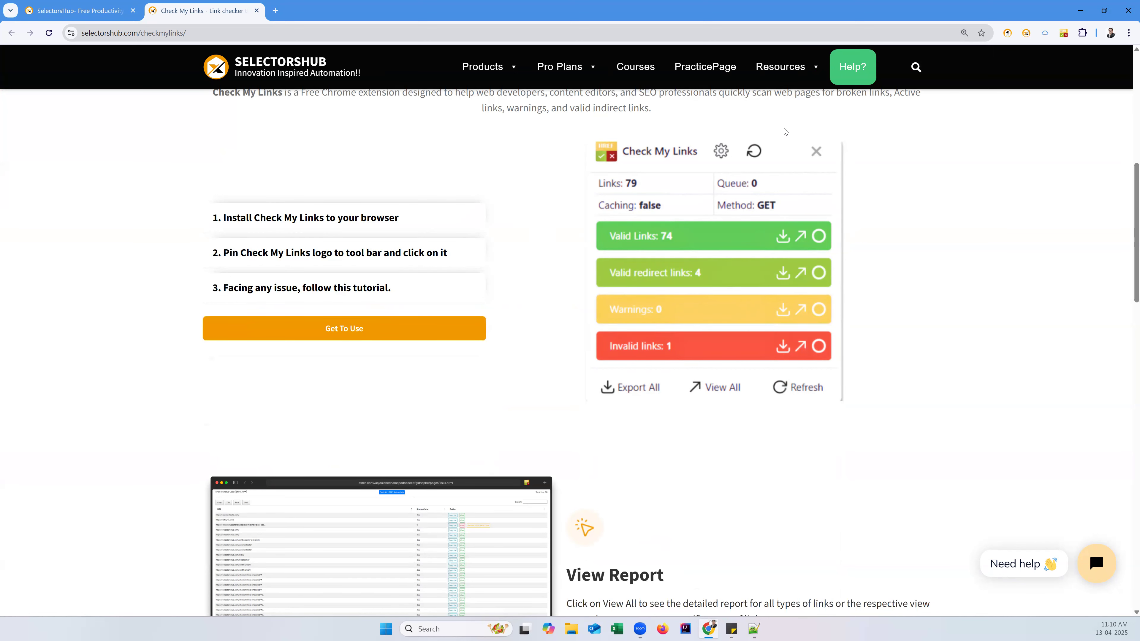
pyautogui.scroll(-5, 471, 337)
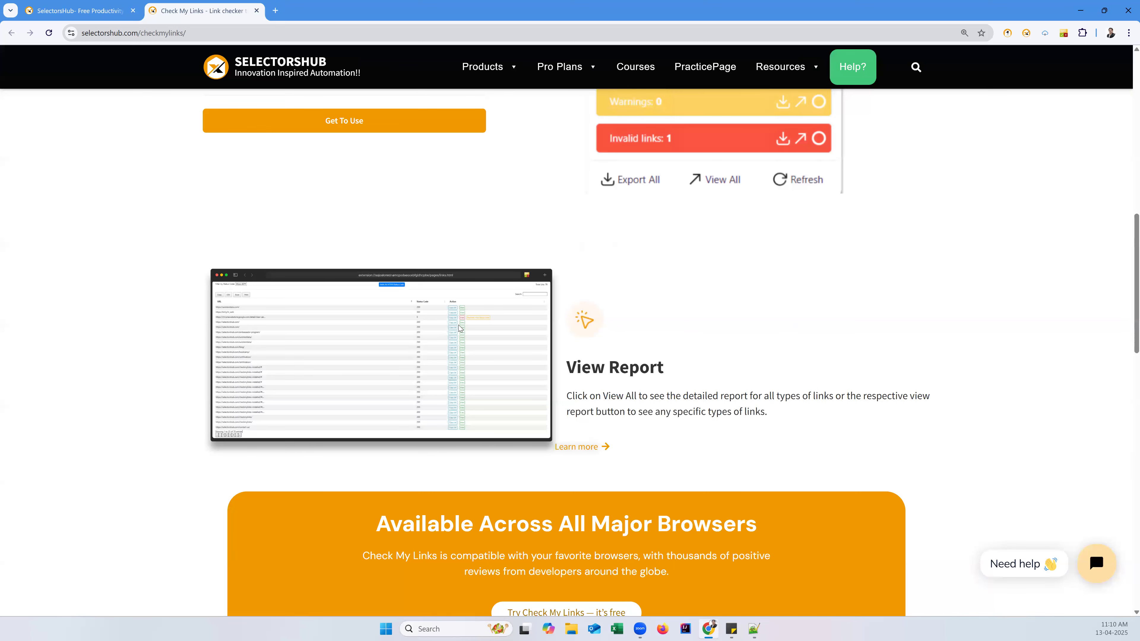
pyautogui.scroll(5, 722, 265)
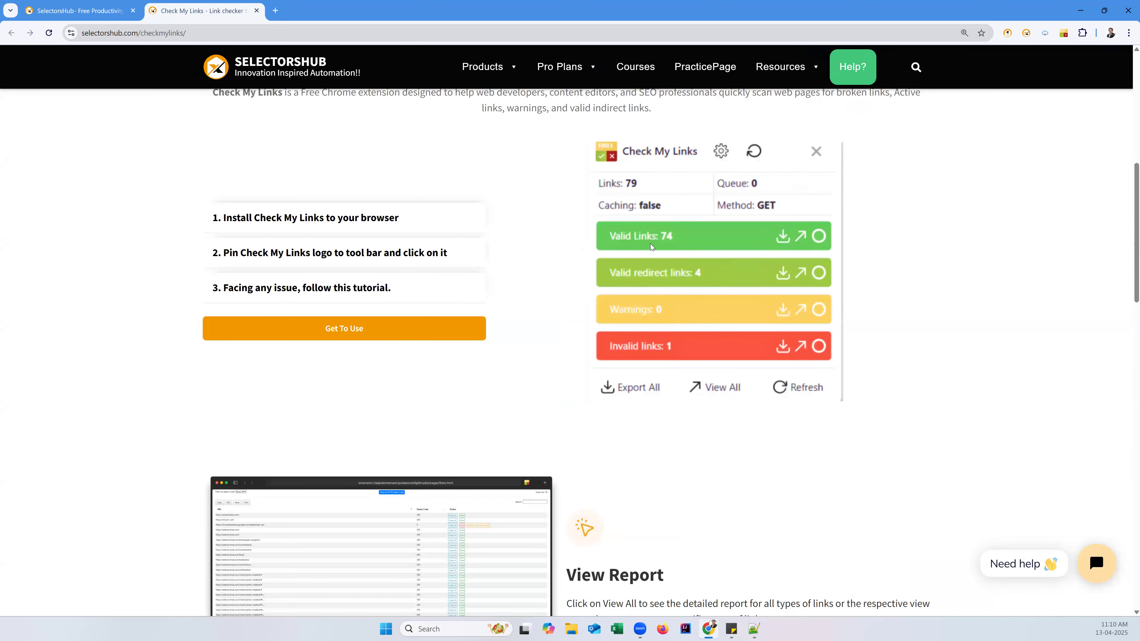
pyautogui.scroll(-10, 727, 346)
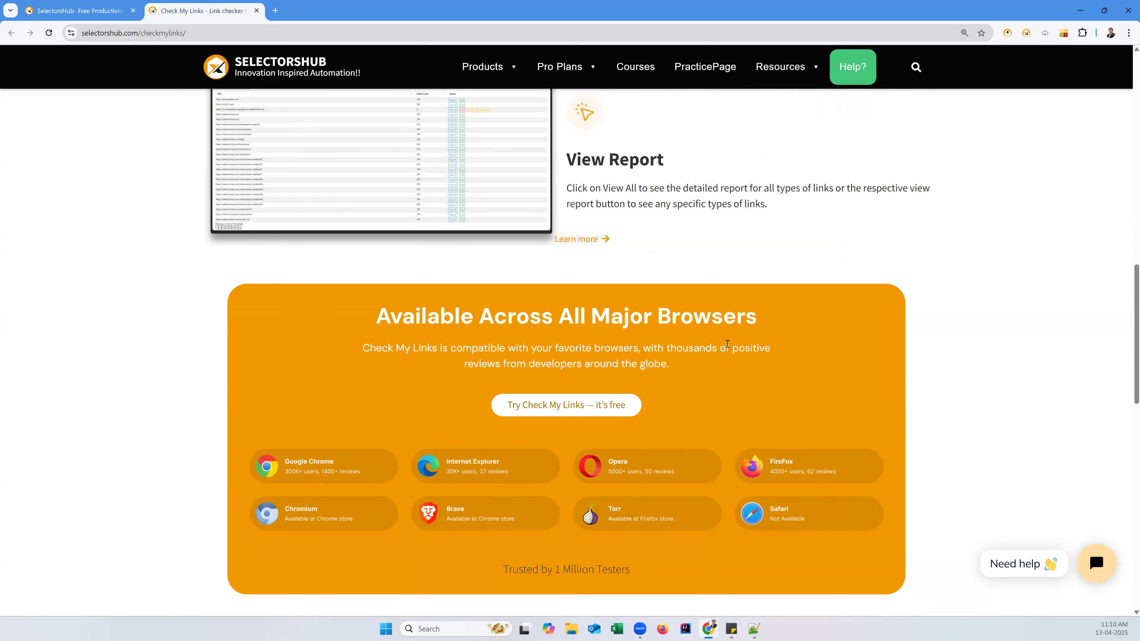
pyautogui.scroll(5, 699, 311)
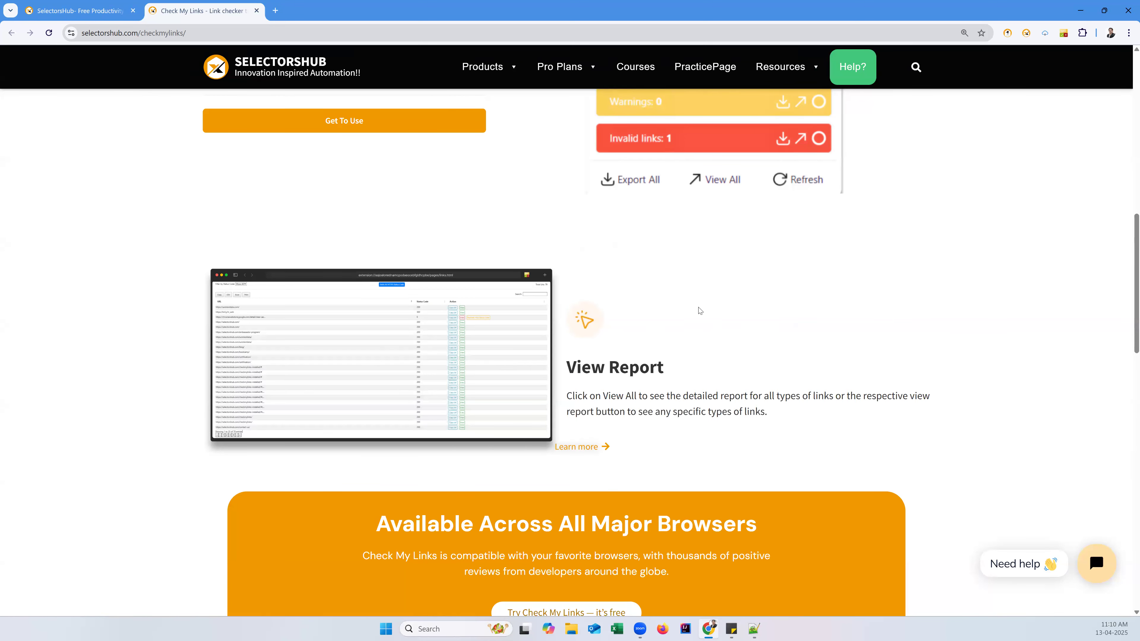
pyautogui.scroll(15, 698, 310)
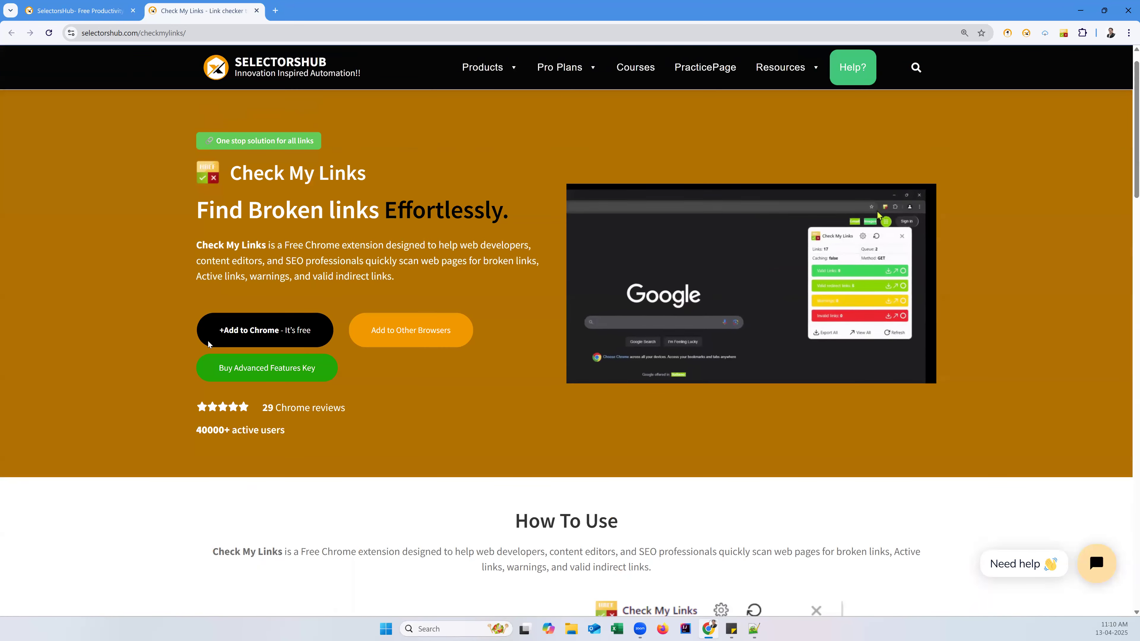
# Check the Chrome Web Store listing of Check My Links and its pinned state among the installed extensions
pyautogui.click(255, 332)
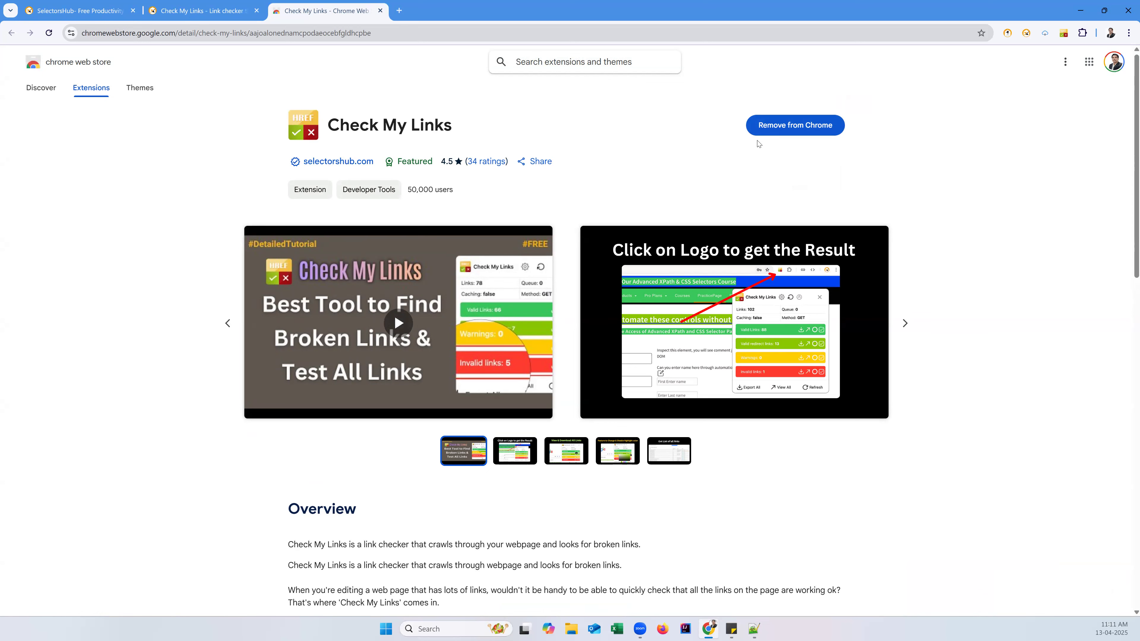
pyautogui.click(380, 11)
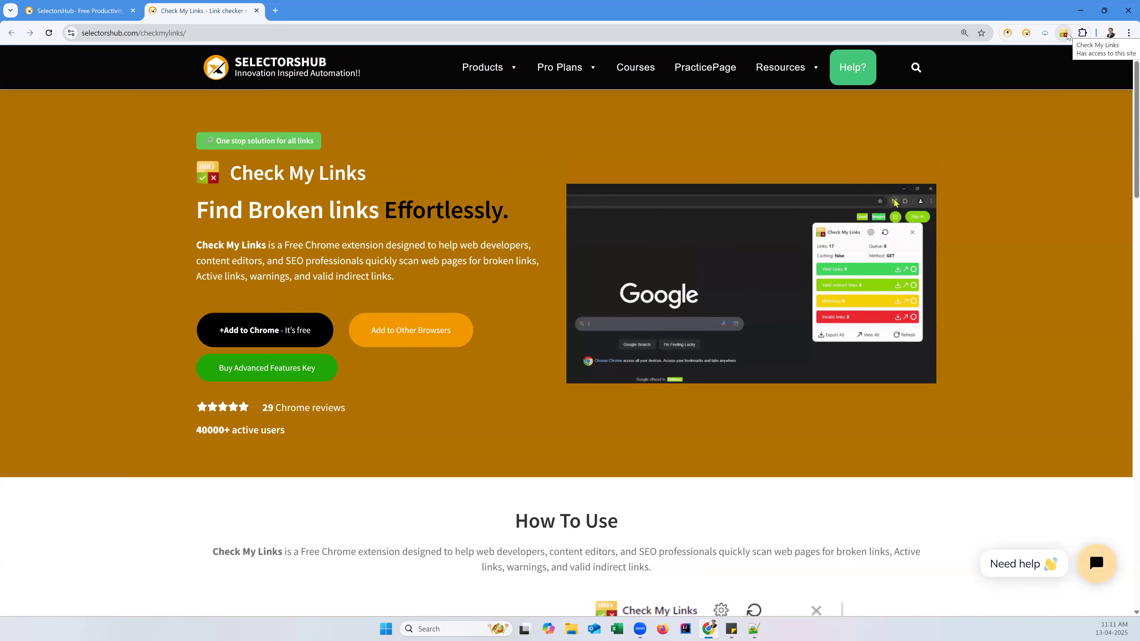
pyautogui.click(1082, 32)
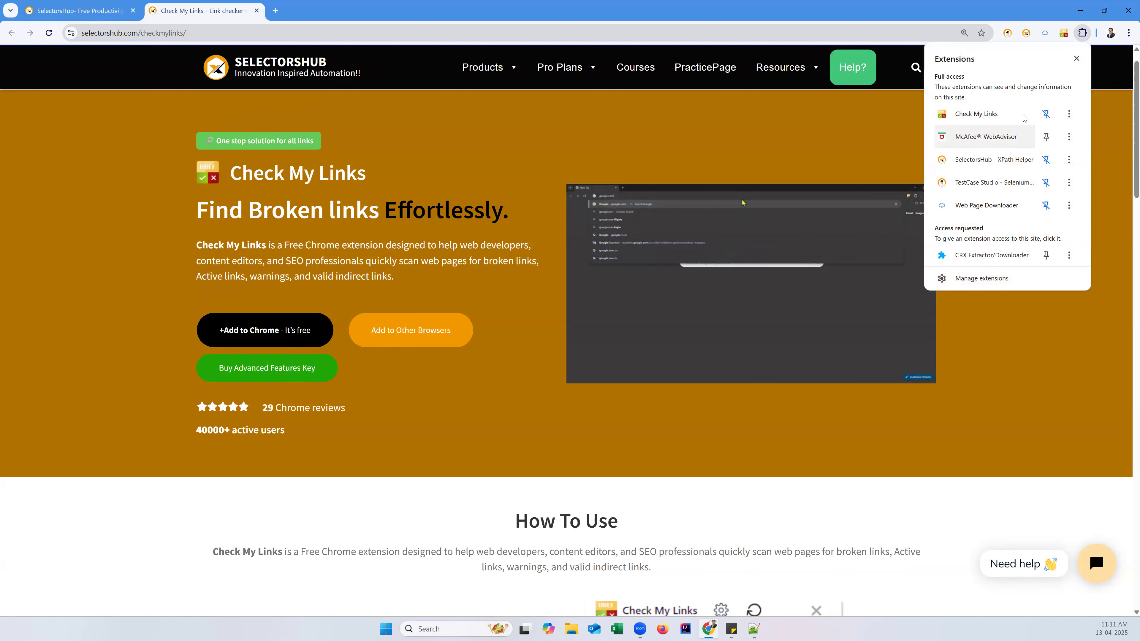
# Run Check My Links on its own product page and close the results after viewing the link categories
pyautogui.click(1062, 34)
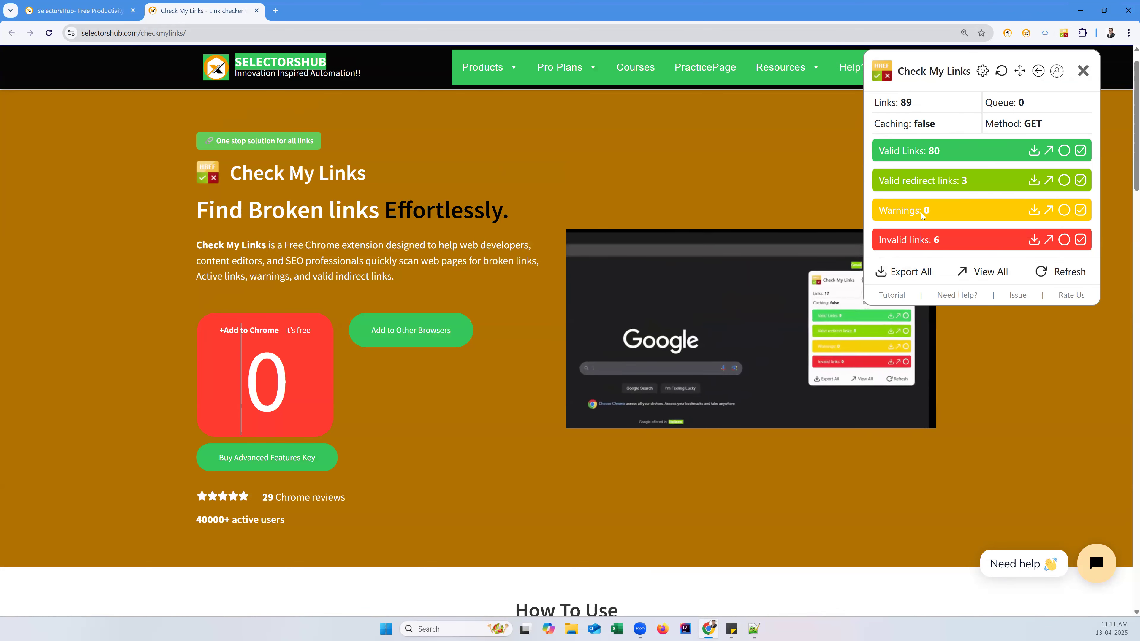
pyautogui.click(1082, 70)
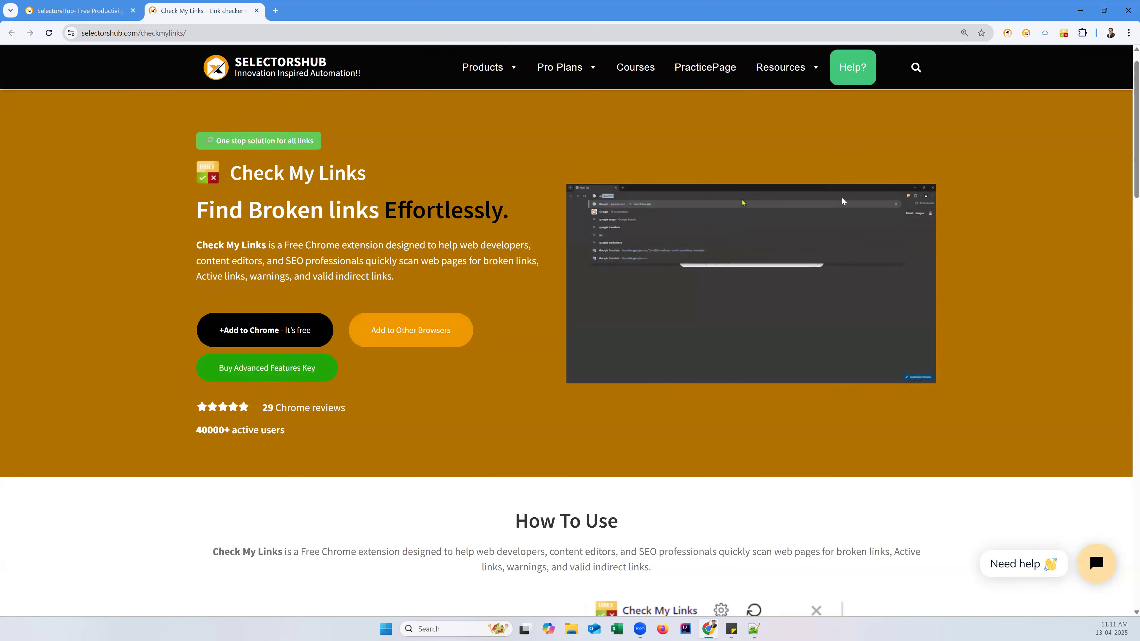
# Review the product page's browser compatibility and video introduction sections, and close the browser window
pyautogui.scroll(-10, 750, 374)
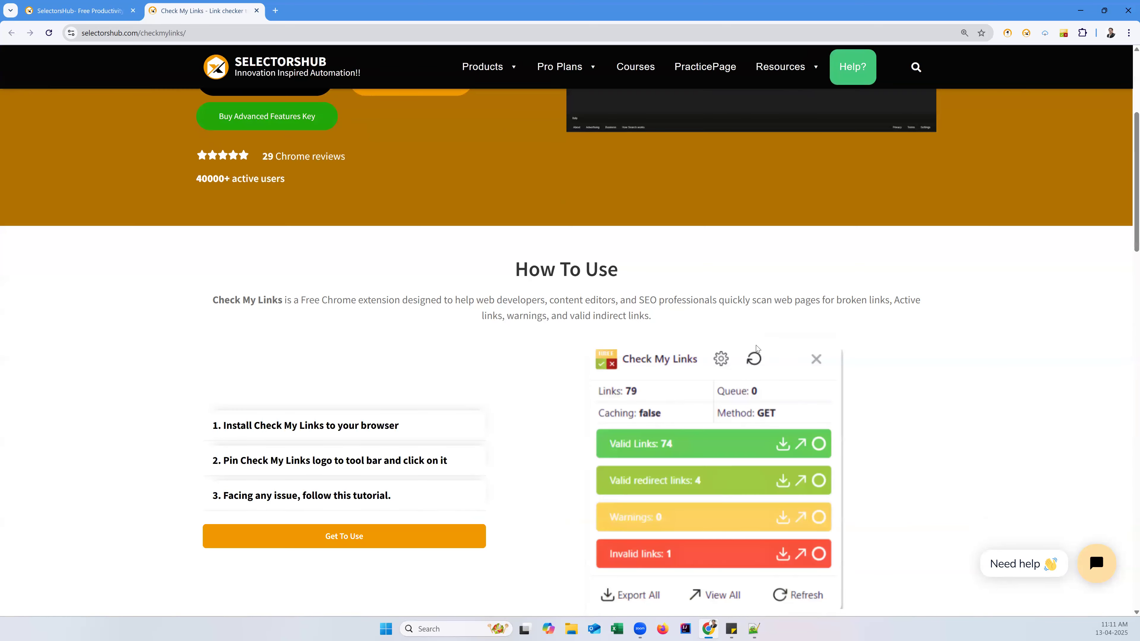
pyautogui.scroll(-7, 759, 337)
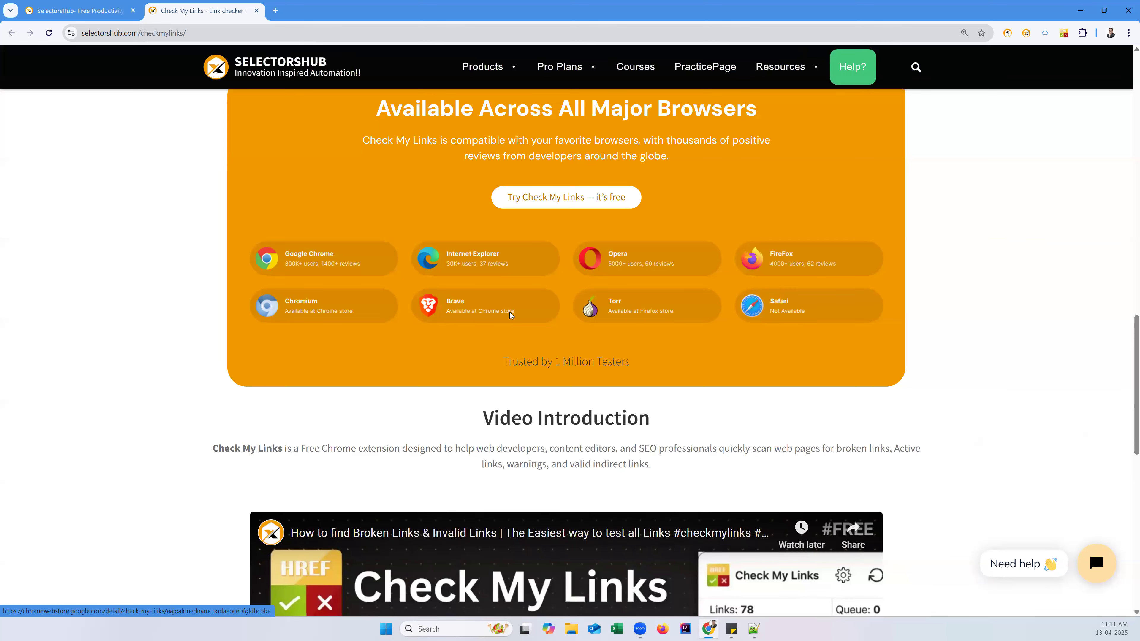
pyautogui.scroll(-4, 623, 329)
pyautogui.scroll(4, 624, 329)
pyautogui.scroll(15, 645, 316)
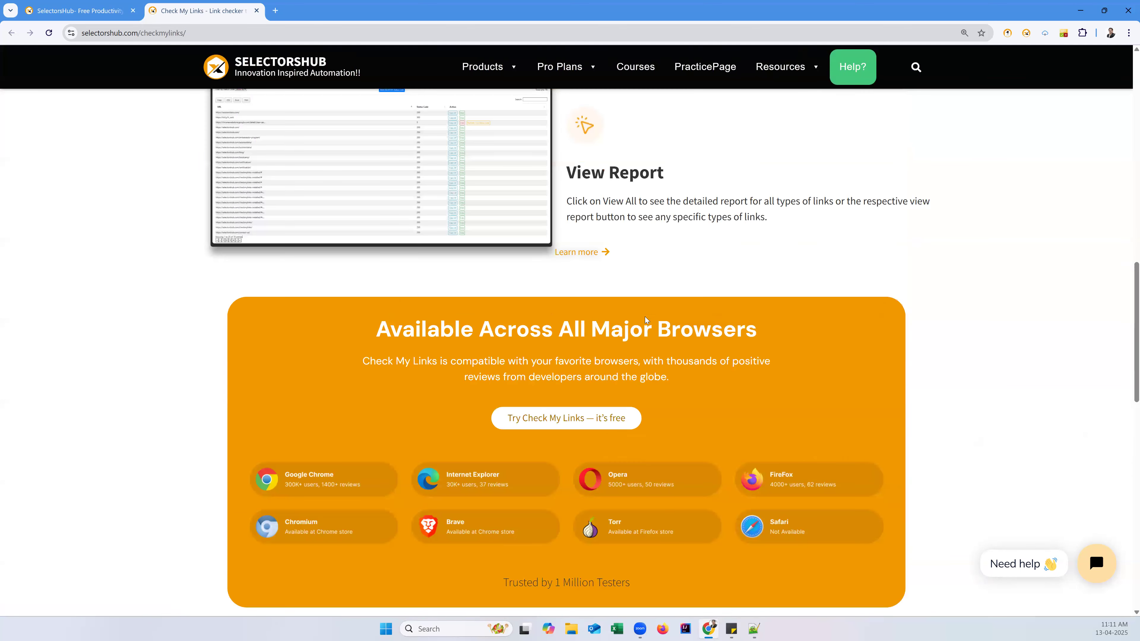
pyautogui.scroll(6, 644, 318)
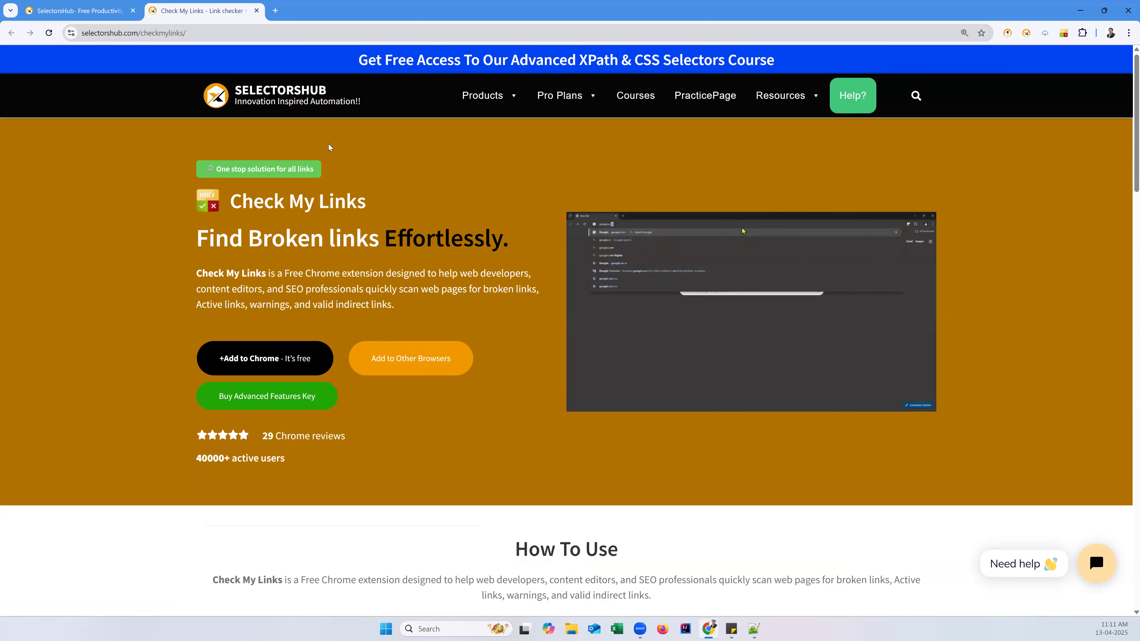
pyautogui.click(1127, 8)
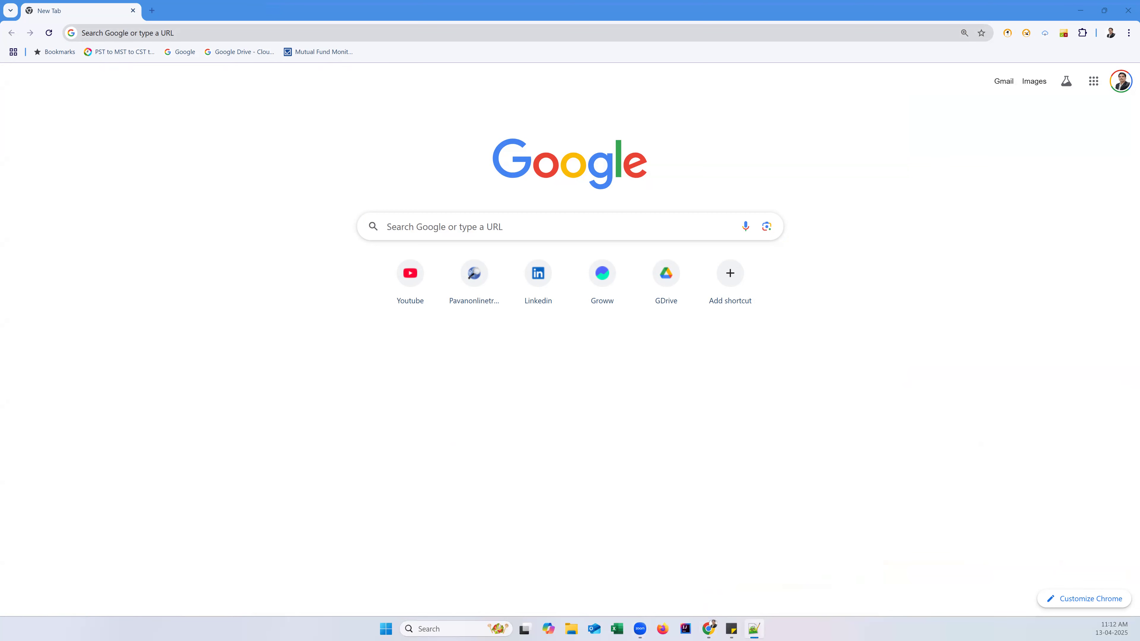
# Load automationpractice.pl/index.php in the browser and scan the page's links with Check My Links
pyautogui.click(171, 28)
pyautogui.write('automationpractice.pl/index.php')
pyautogui.press('Return')
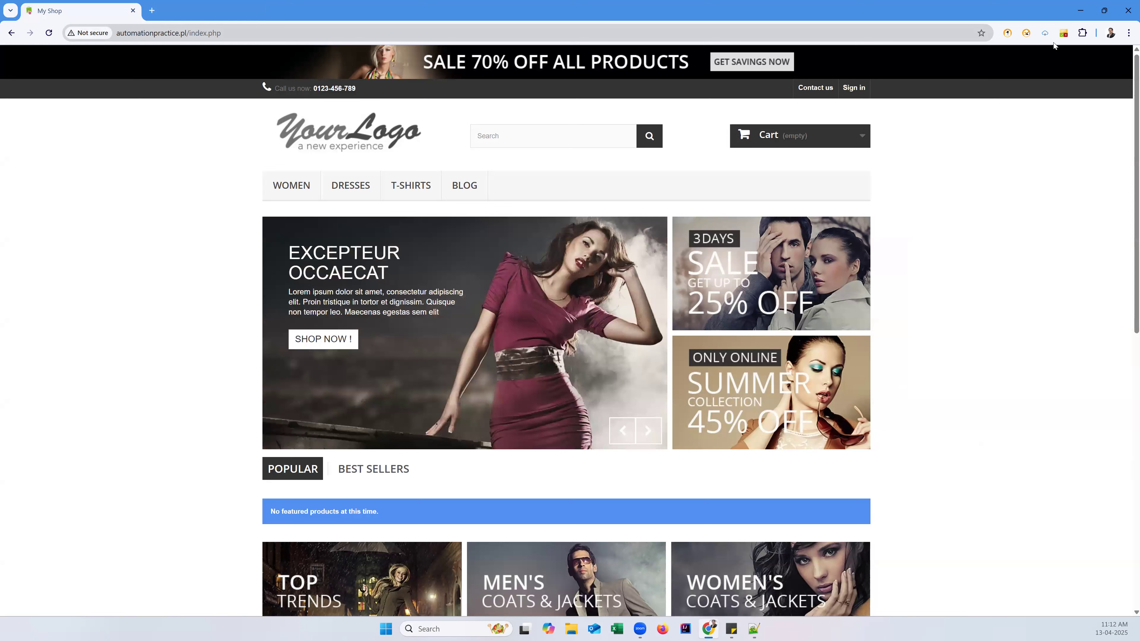
pyautogui.click(1067, 35)
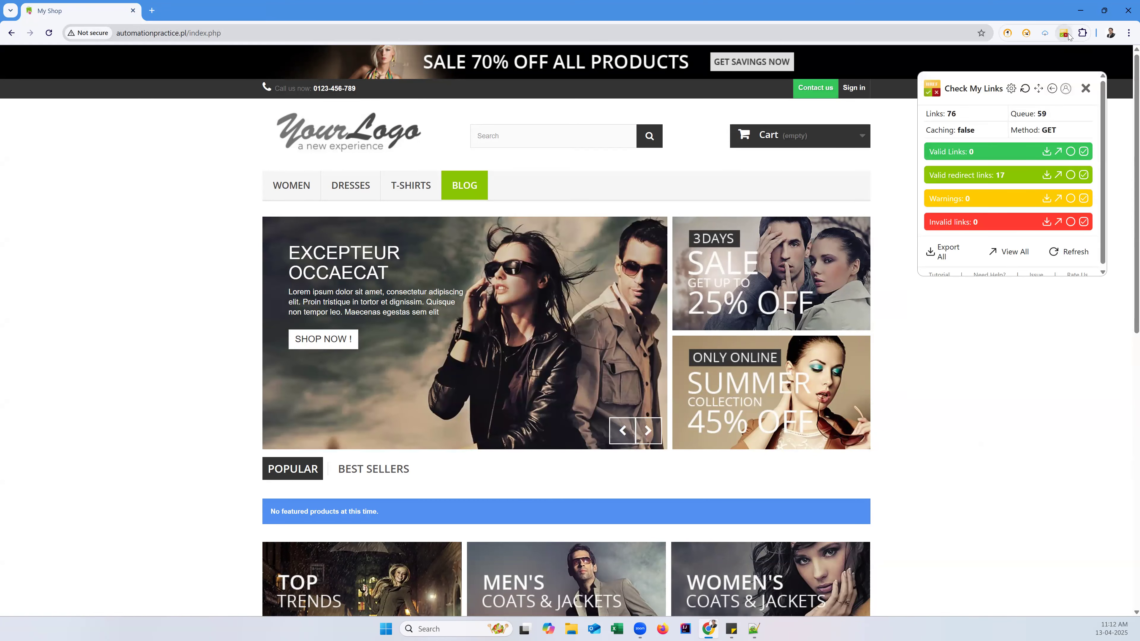
pyautogui.hotkey('ctrl', '+')
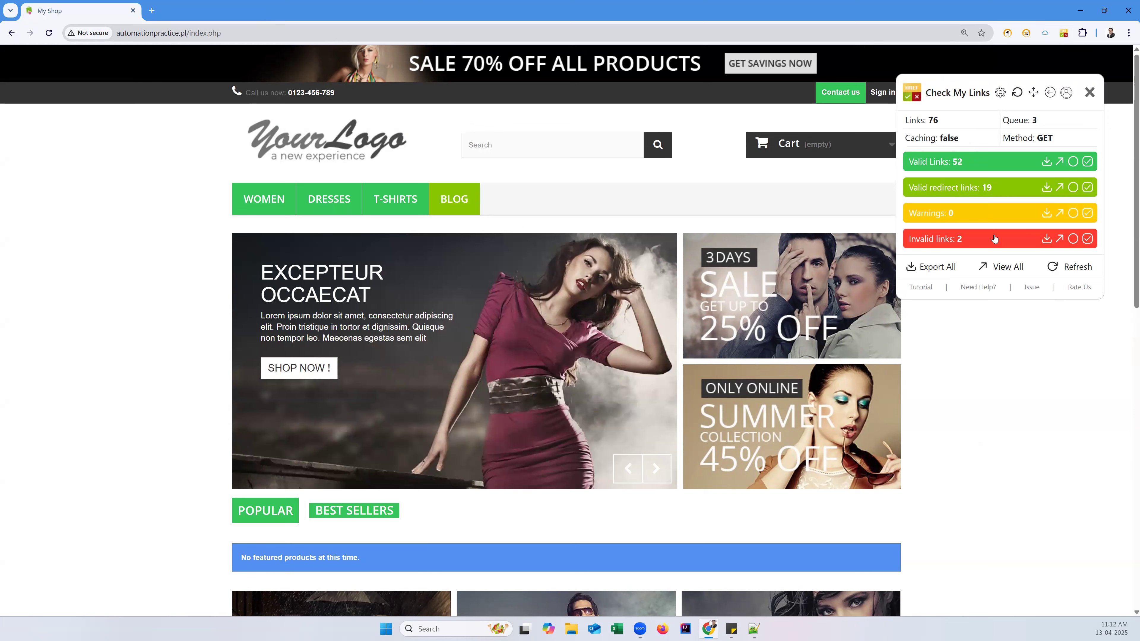
# Examine the total links, queue and link category counts in the shop page's scan results
pyautogui.doubleClick(931, 119)
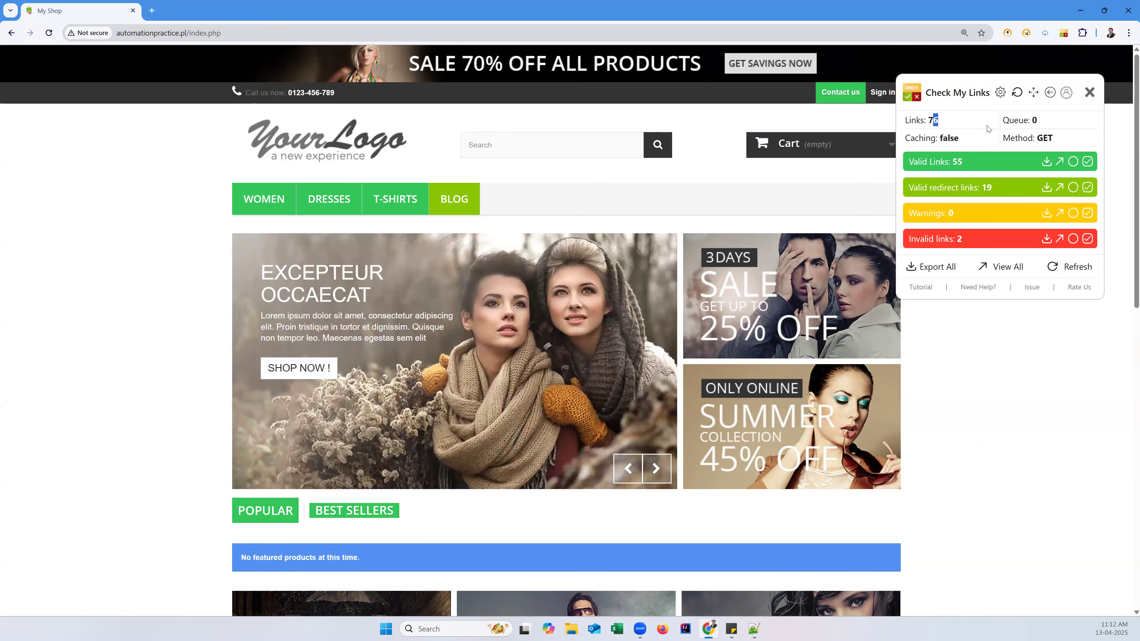
pyautogui.moveTo(1049, 128); pyautogui.dragTo(1023, 120)
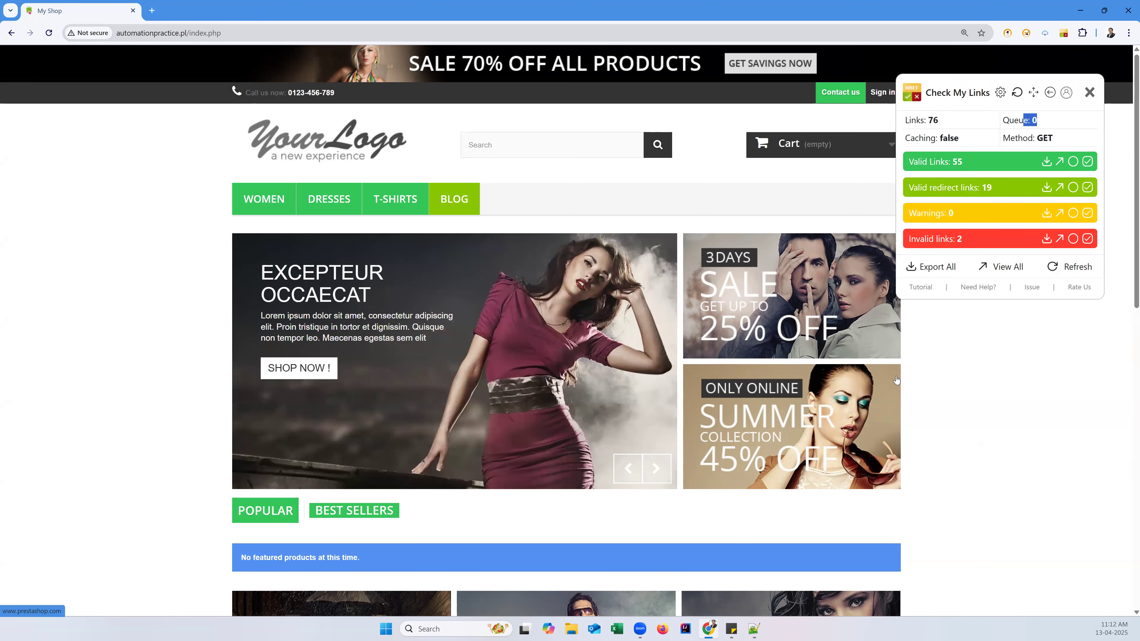
pyautogui.click(1039, 122)
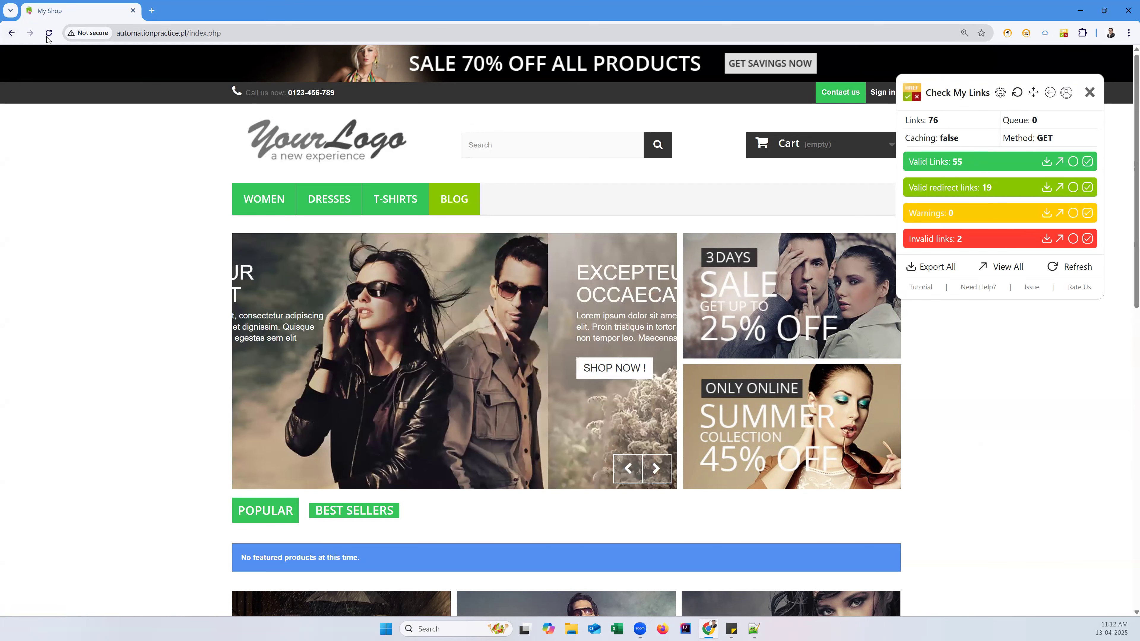
pyautogui.click(49, 33)
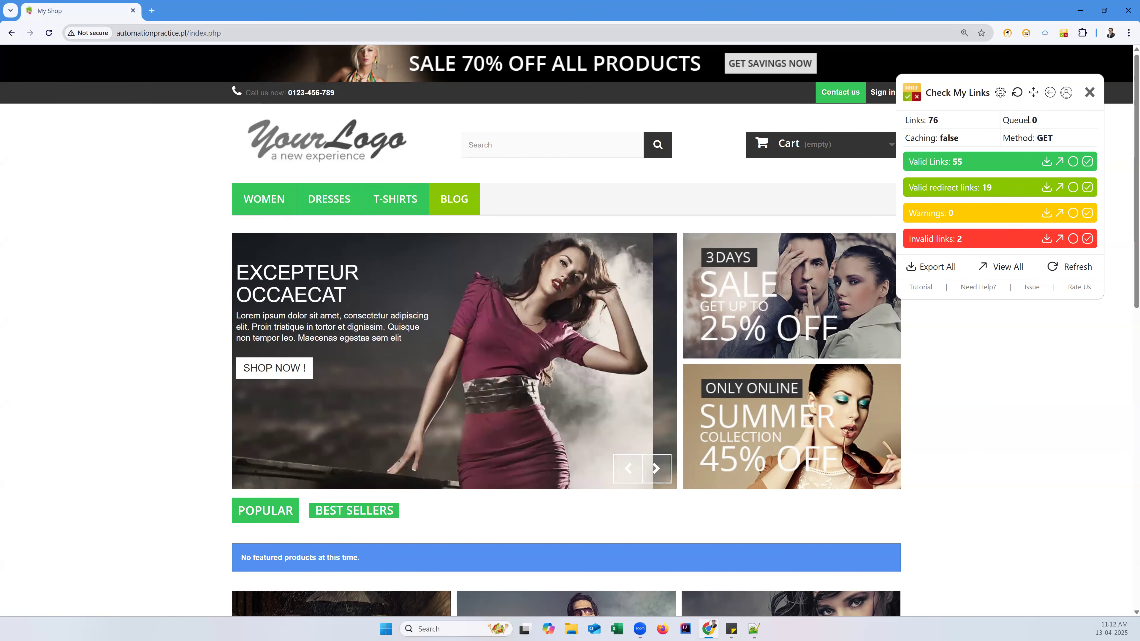
pyautogui.moveTo(934, 119); pyautogui.dragTo(921, 120)
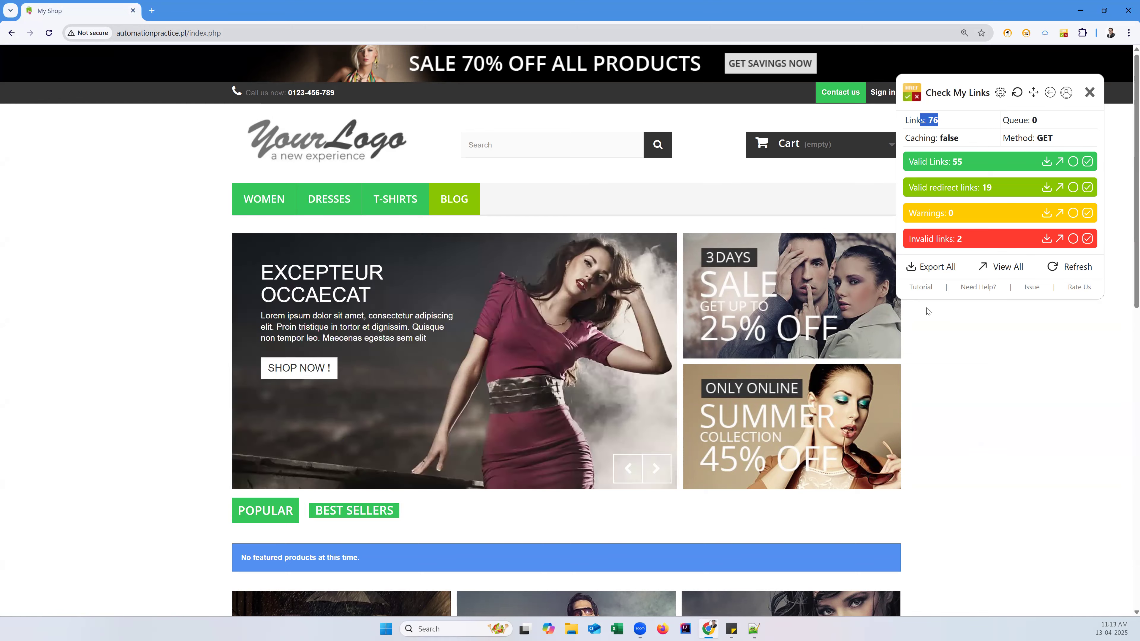
pyautogui.hotkey('ctrl', '+')
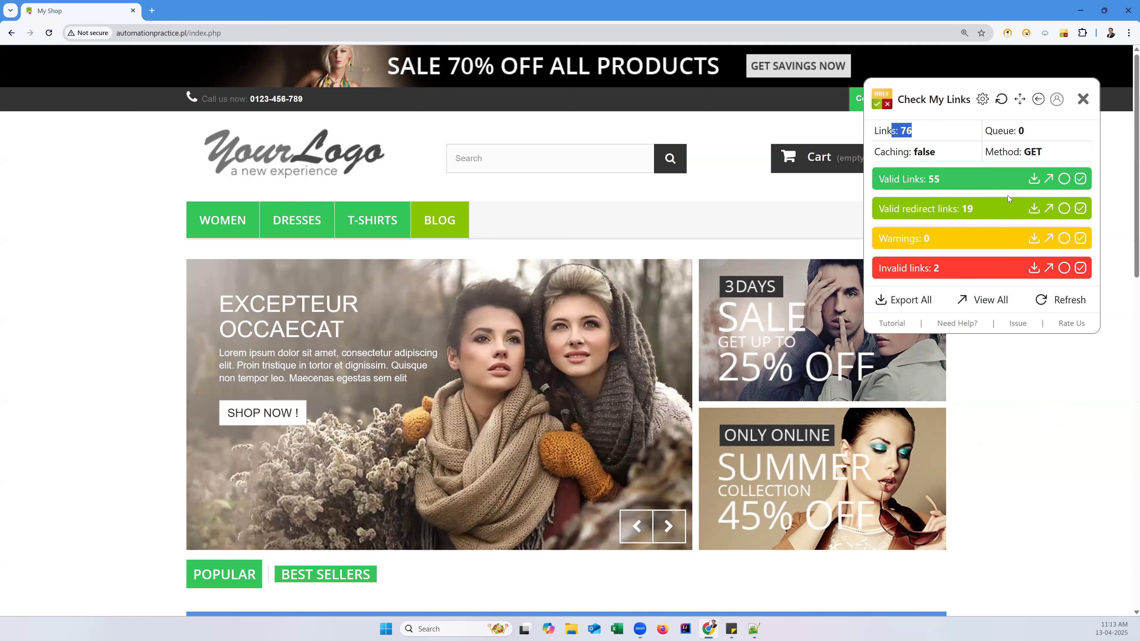
# Export all scanned links and open the downloaded CheckMyLinks_Report.csv from its folder
pyautogui.click(910, 300)
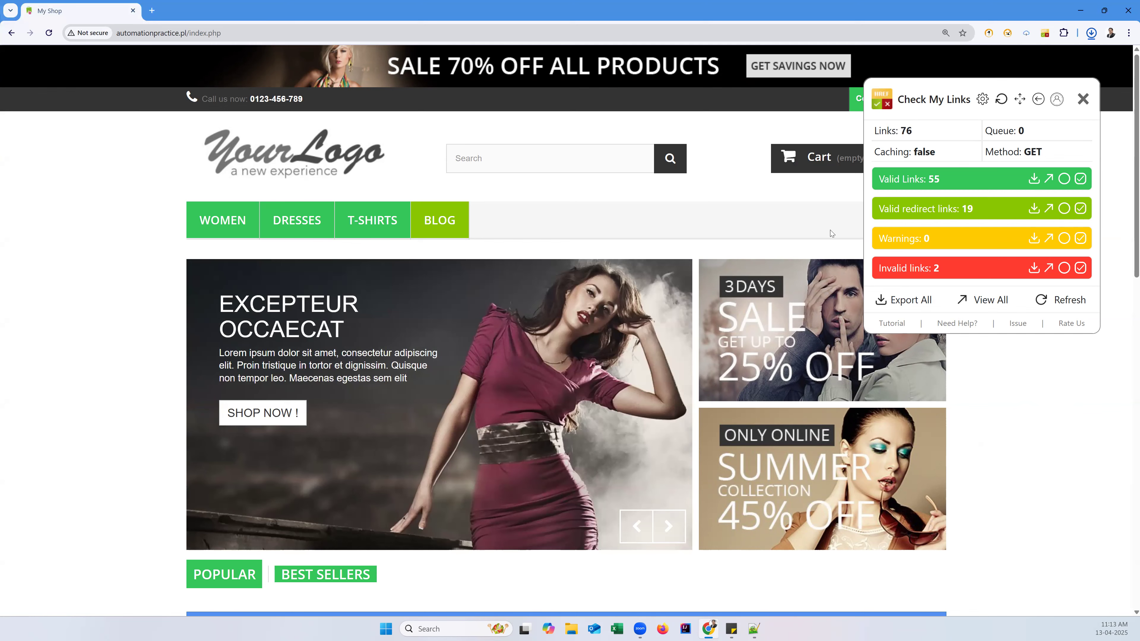
pyautogui.click(1092, 34)
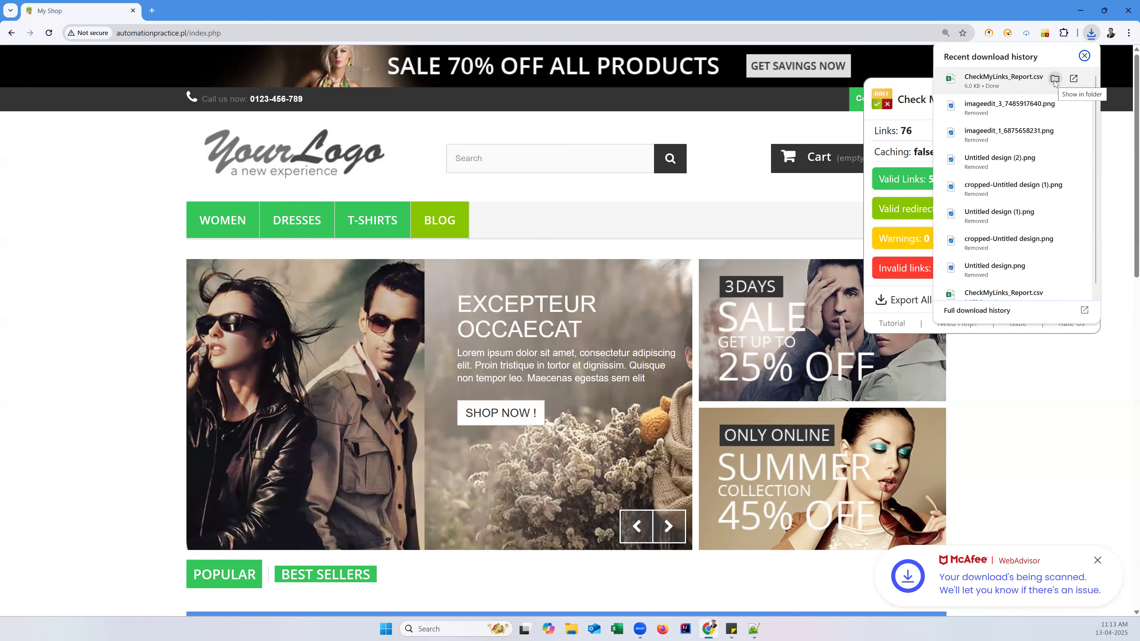
pyautogui.click(1054, 79)
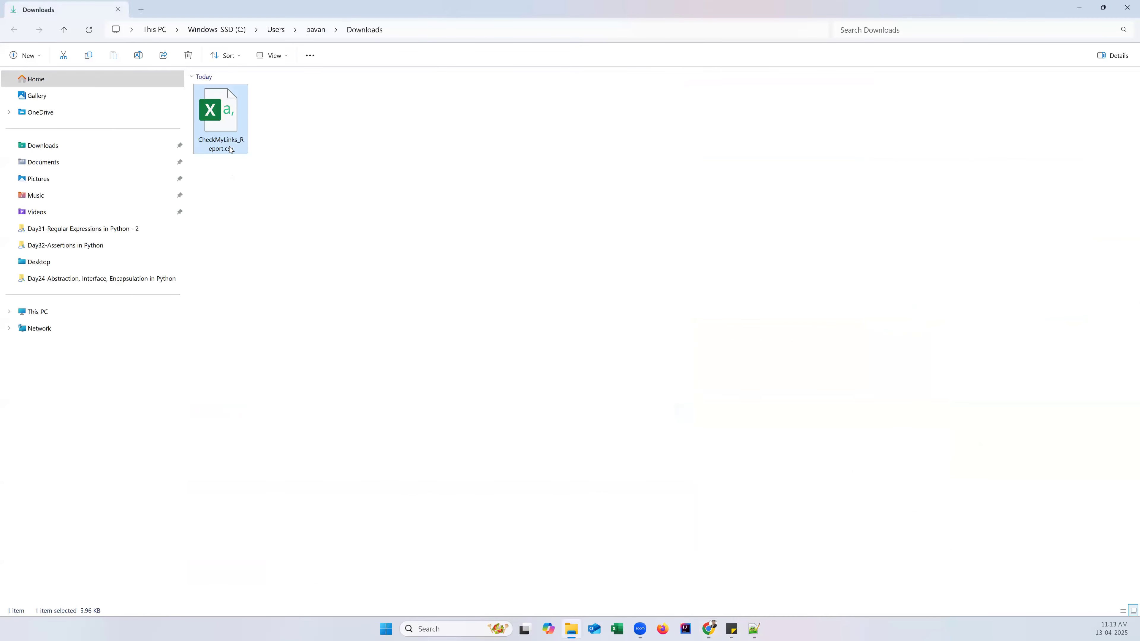
pyautogui.doubleClick(230, 150)
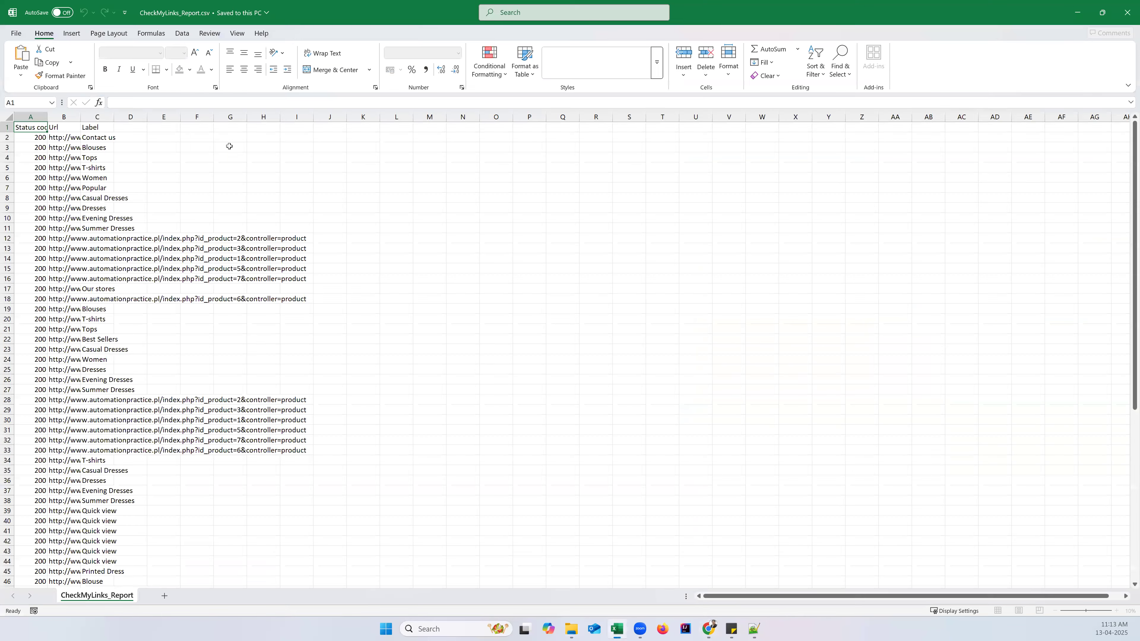
# Widen the report's columns to examine the status codes, URLs and labels of all rows, and close the workbook
pyautogui.moveTo(47, 116); pyautogui.dragTo(488, 118)
pyautogui.moveTo(352, 116); pyautogui.dragTo(512, 121)
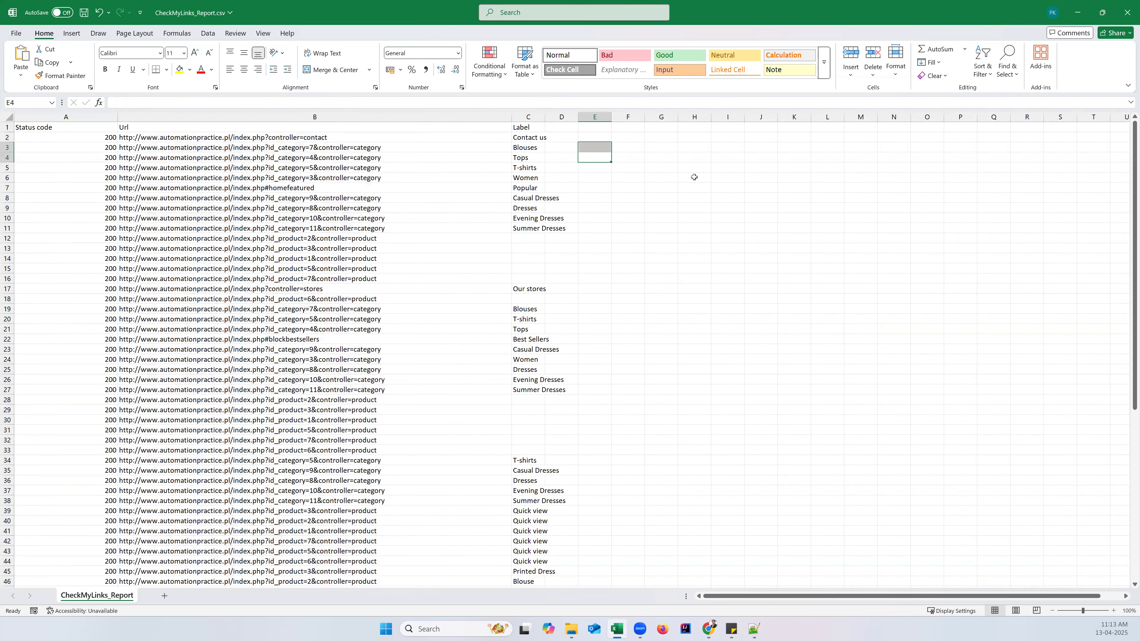
pyautogui.scroll(-12, 393, 335)
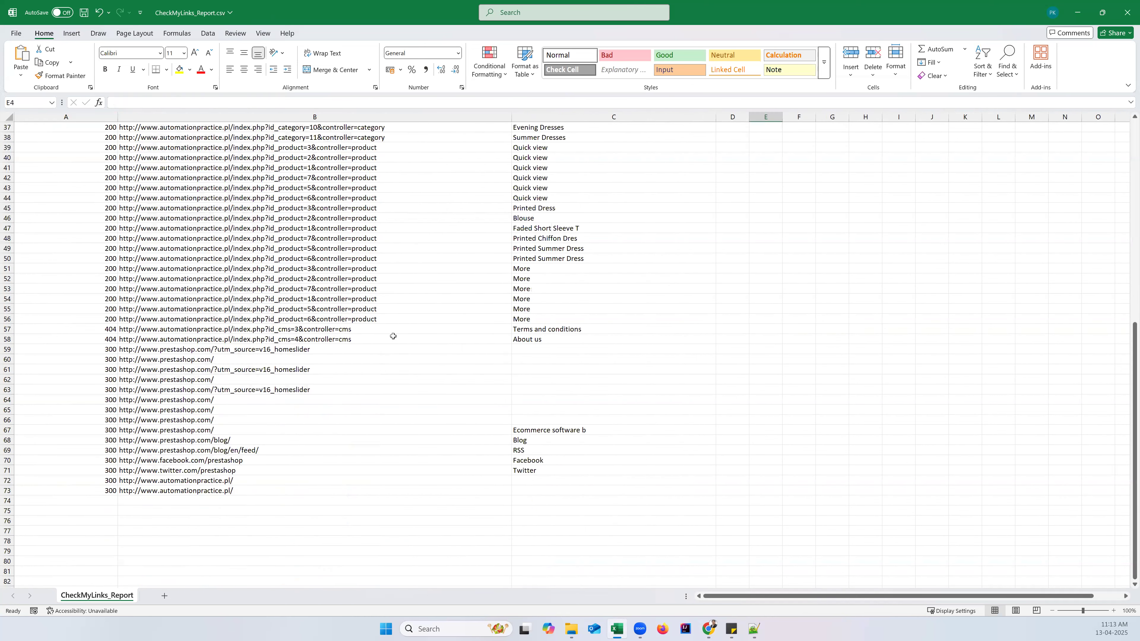
pyautogui.scroll(12, 392, 336)
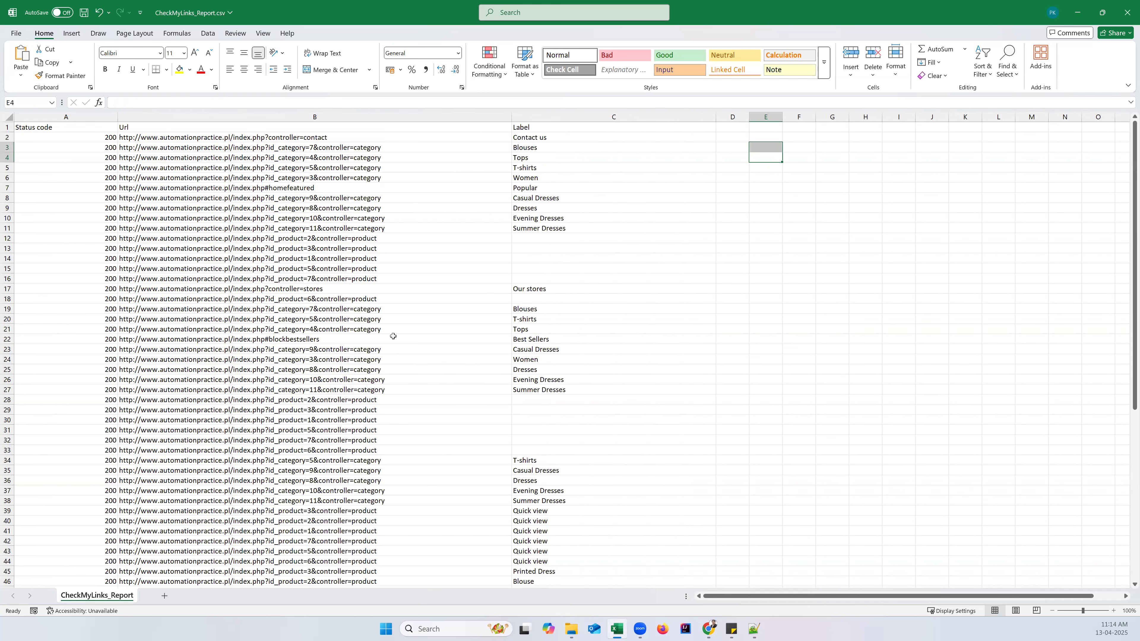
pyautogui.scroll(-12, 422, 321)
pyautogui.scroll(12, 422, 321)
pyautogui.click(1126, 15)
pyautogui.click(608, 390)
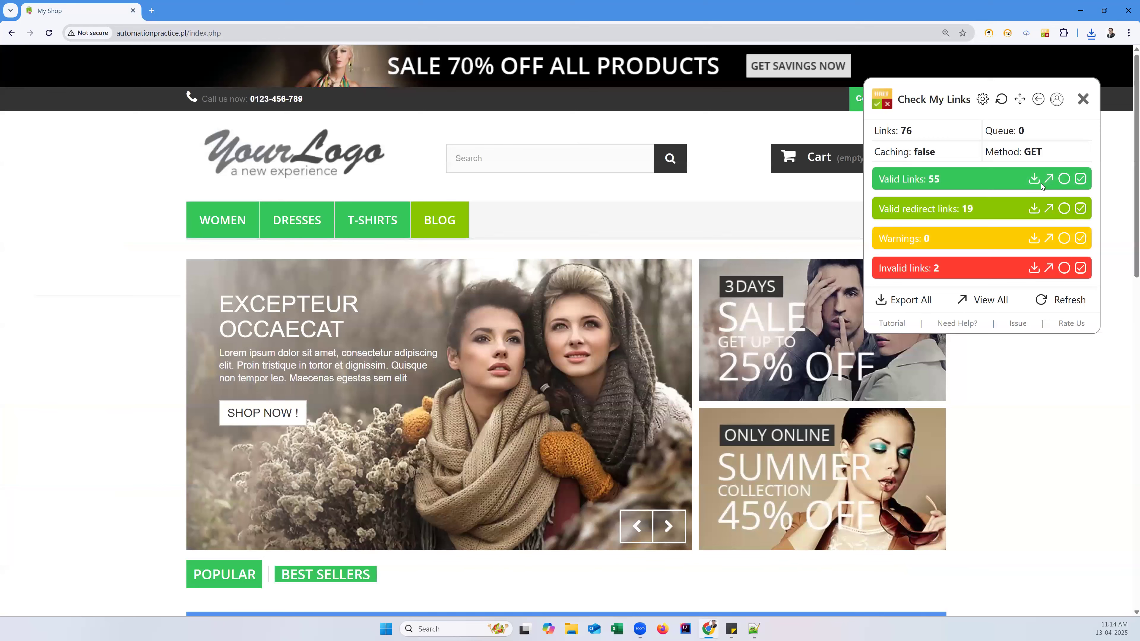
# View all scanned links on the extension's report page and copy the first listed URL
pyautogui.click(990, 299)
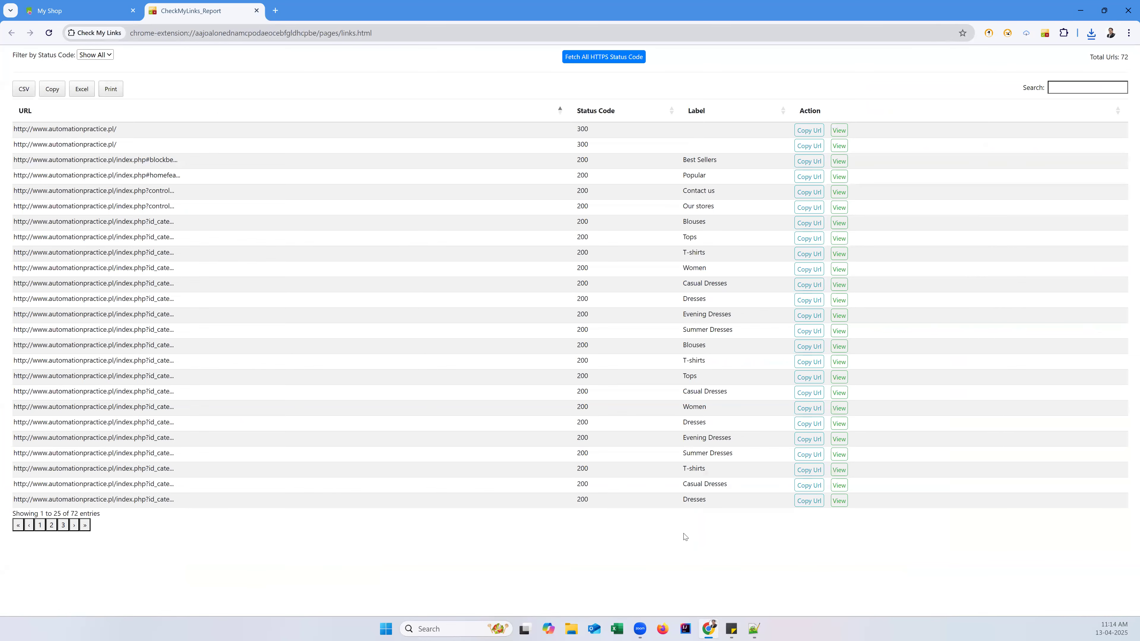
pyautogui.hotkey('ctrl', '+')
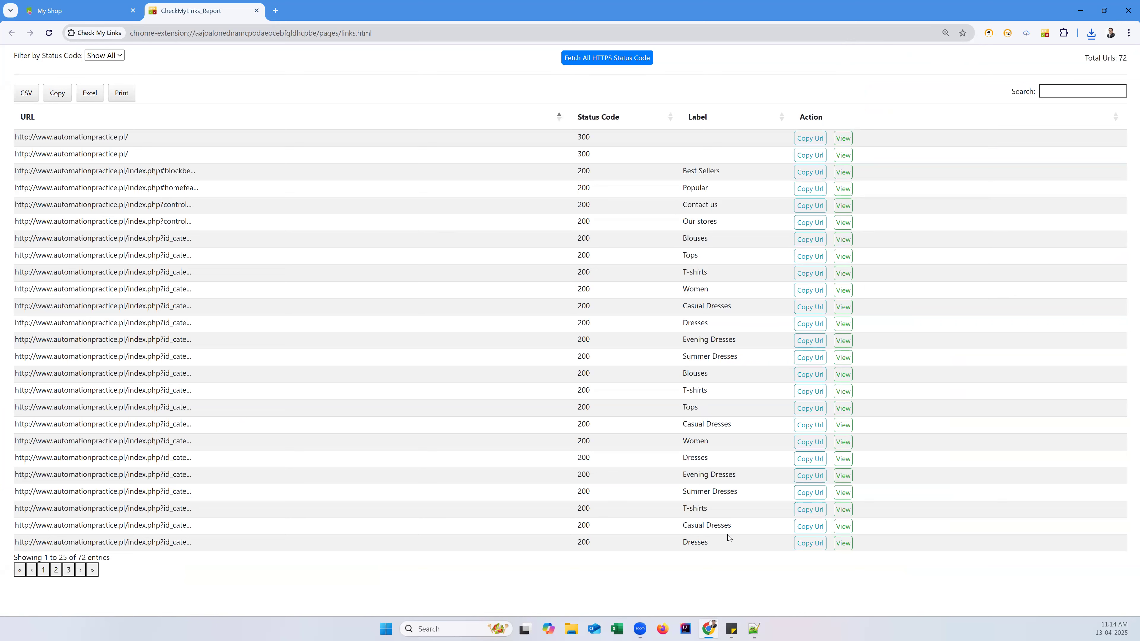
pyautogui.click(809, 139)
pyautogui.moveTo(128, 137); pyautogui.dragTo(20, 139)
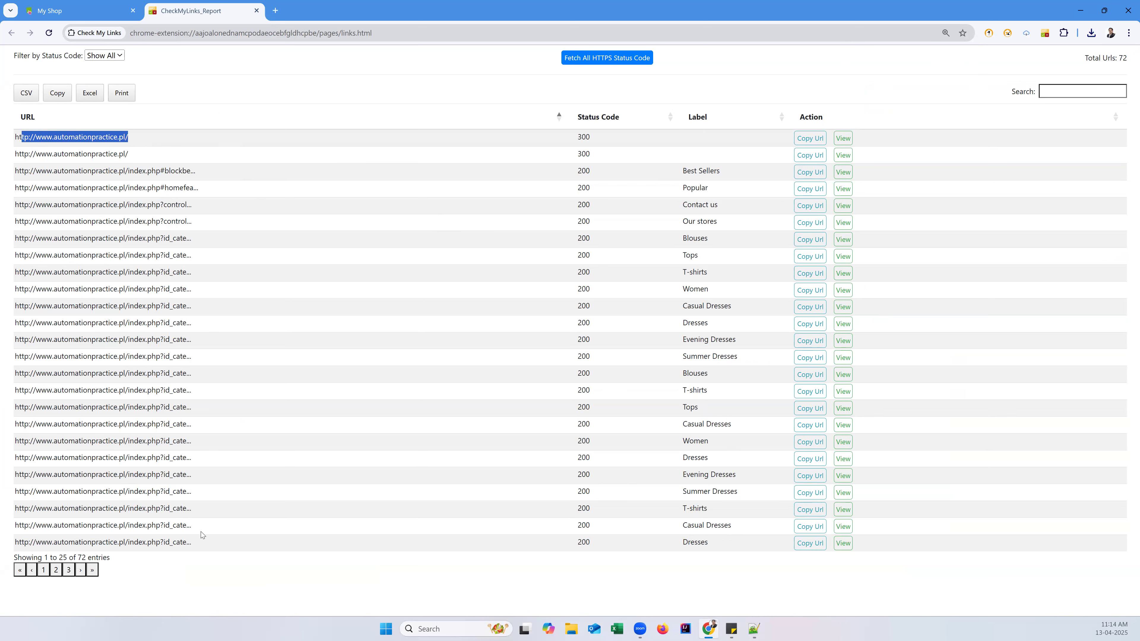
# View the Dresses link in the last row of the report's first page and close the shop page it opens
pyautogui.moveTo(193, 543); pyautogui.dragTo(18, 542)
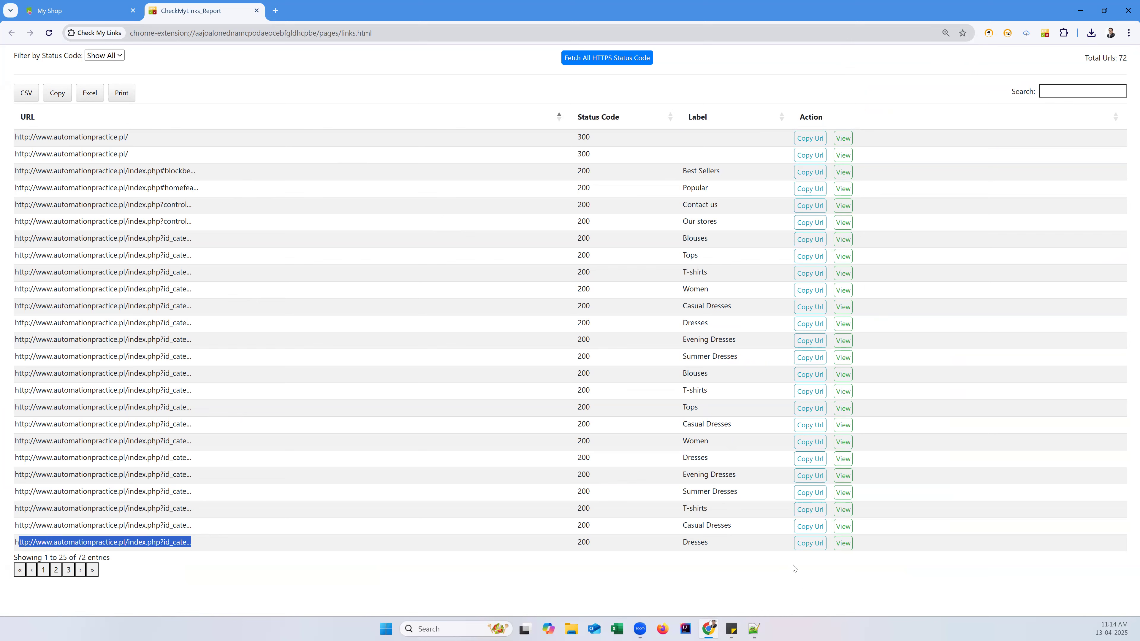
pyautogui.click(844, 543)
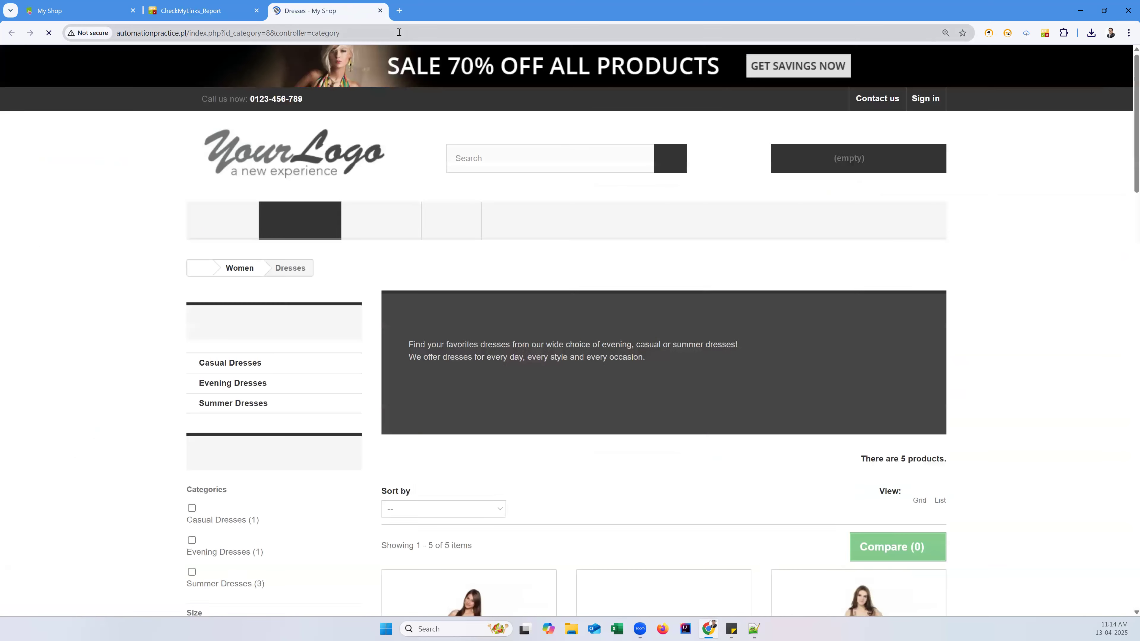
pyautogui.click(380, 11)
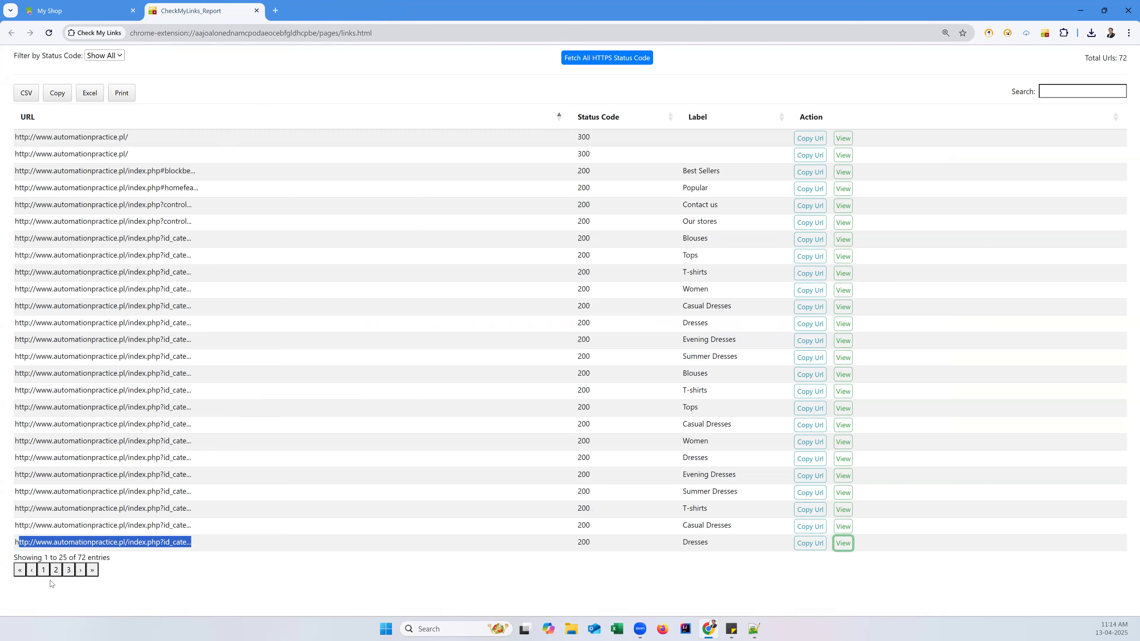
# Look through the second and third pages of the link report
pyautogui.click(56, 570)
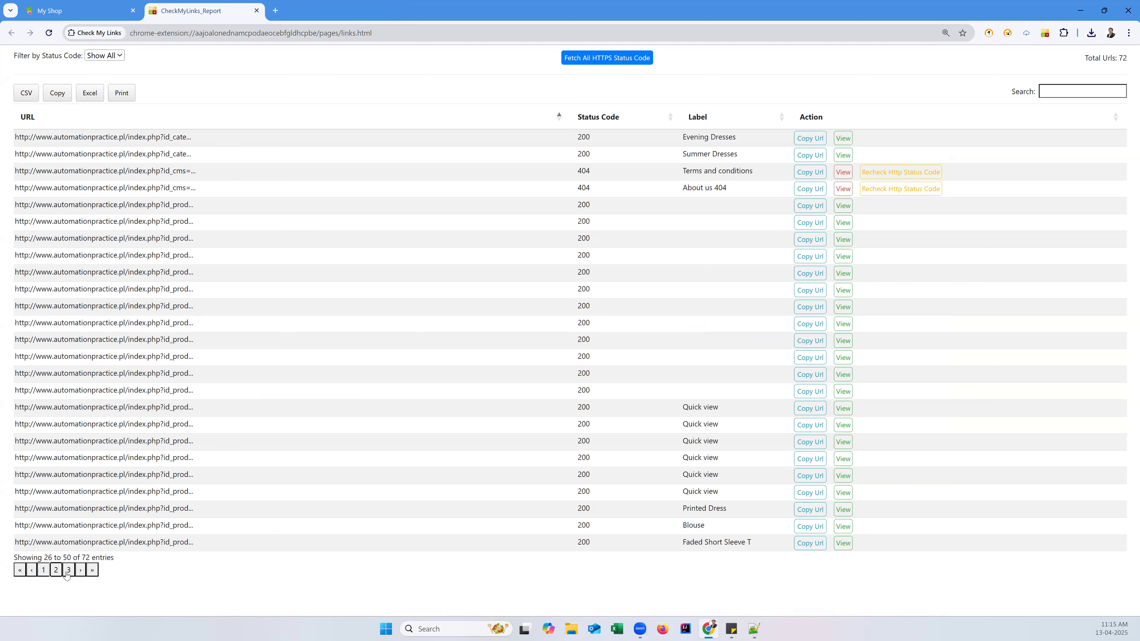
pyautogui.click(72, 571)
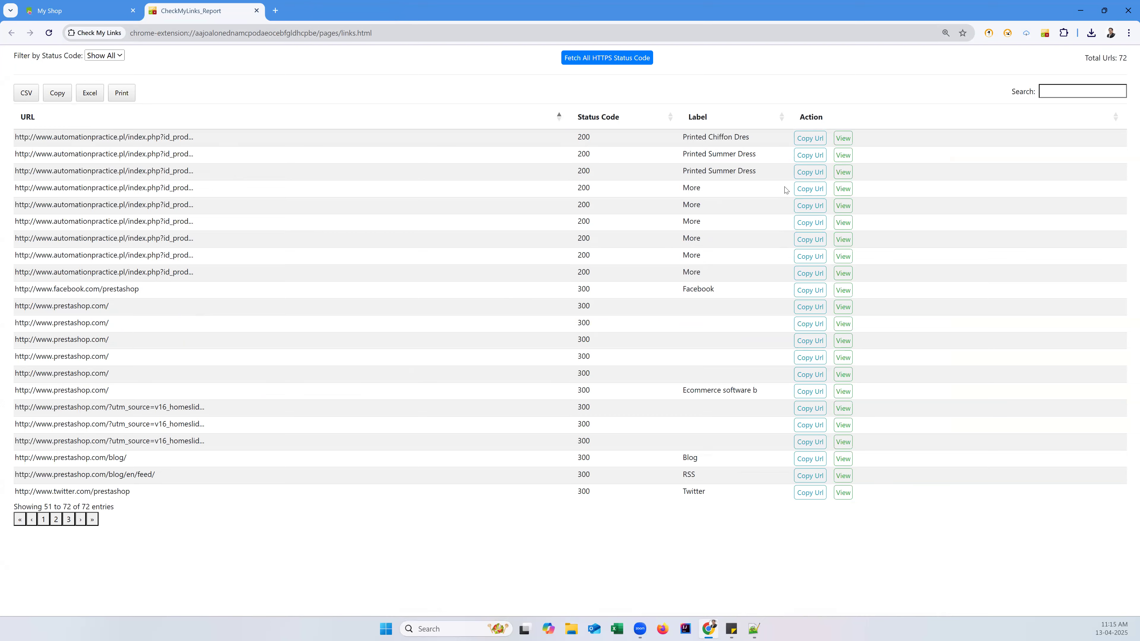
pyautogui.hotkey('ctrl', '+')
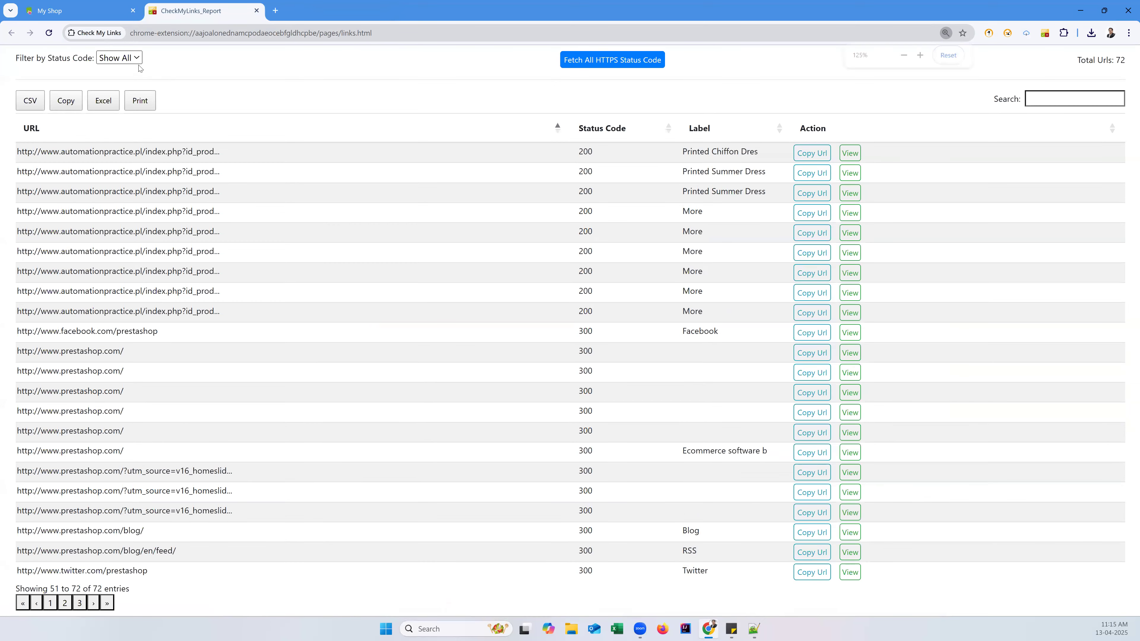
# Filter the link report by status codes 200, 404 and 300 in turn, and close the report page
pyautogui.click(129, 59)
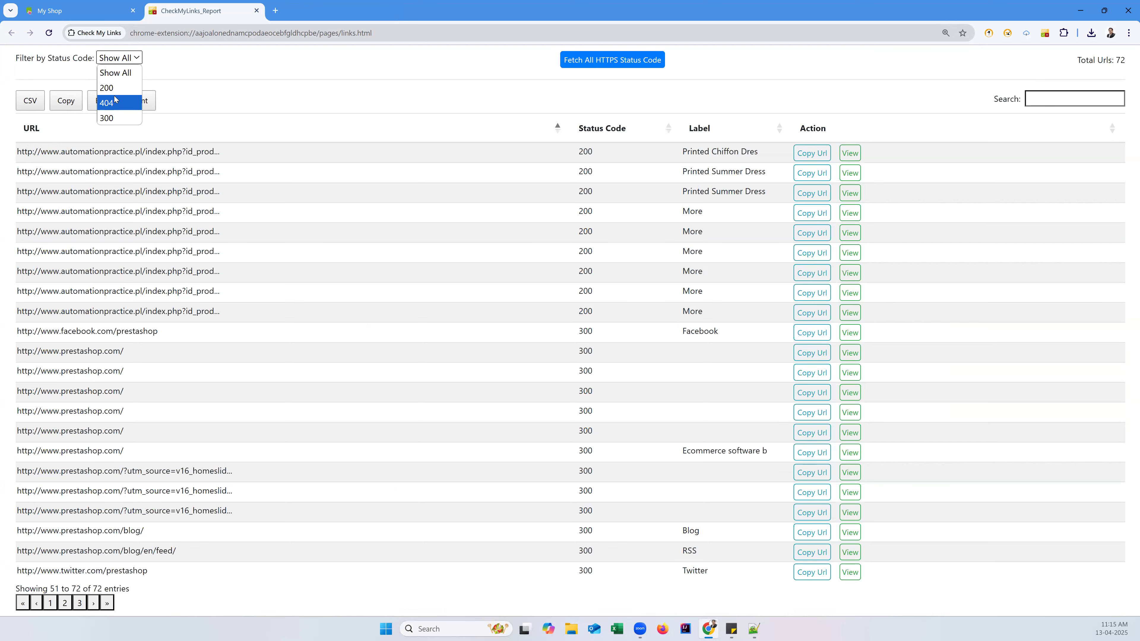
pyautogui.click(113, 87)
pyautogui.click(119, 58)
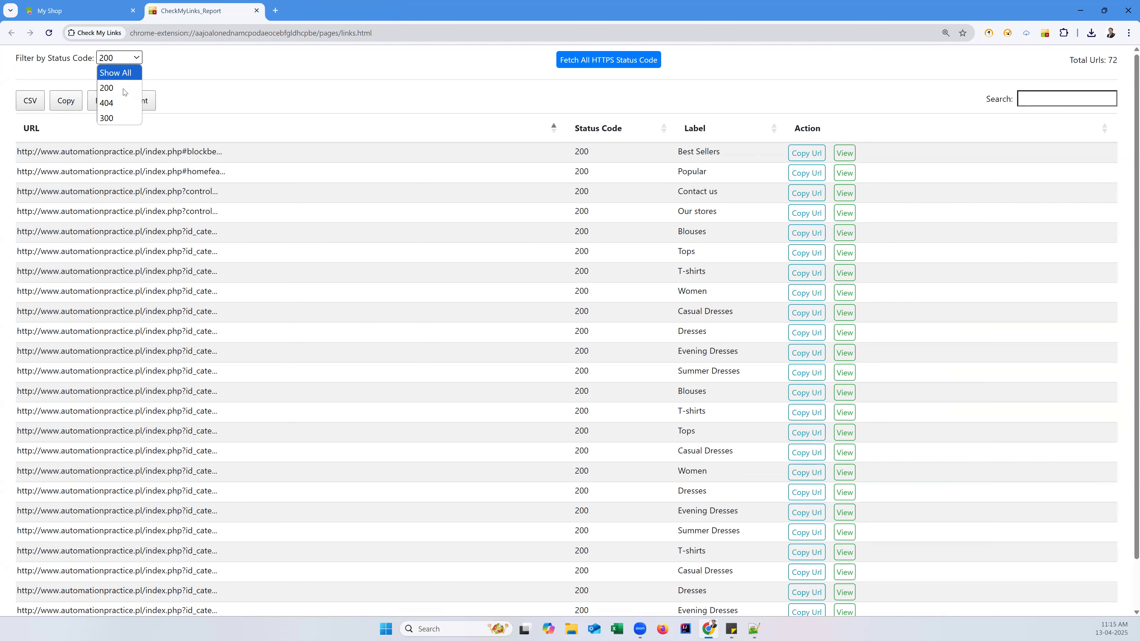
pyautogui.click(112, 103)
pyautogui.click(117, 58)
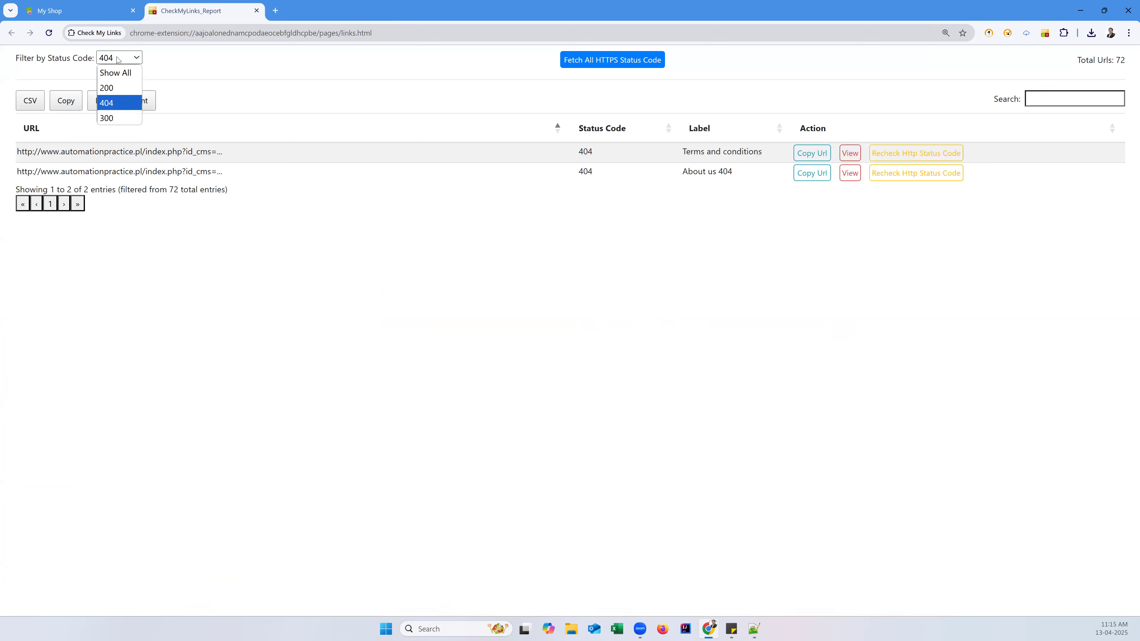
pyautogui.click(122, 117)
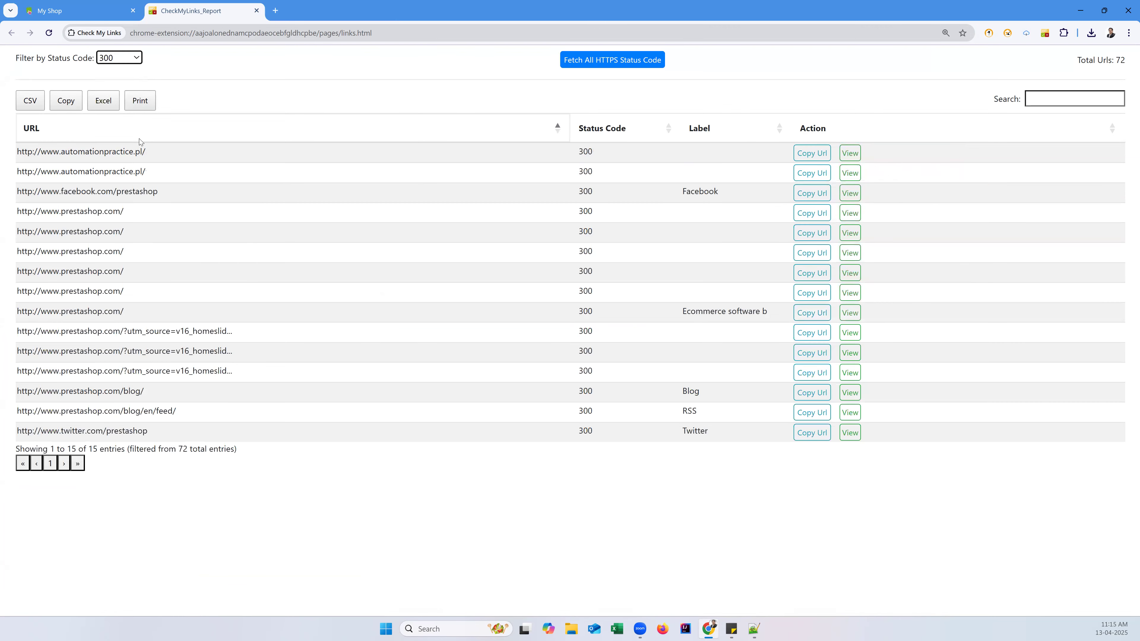
pyautogui.click(118, 59)
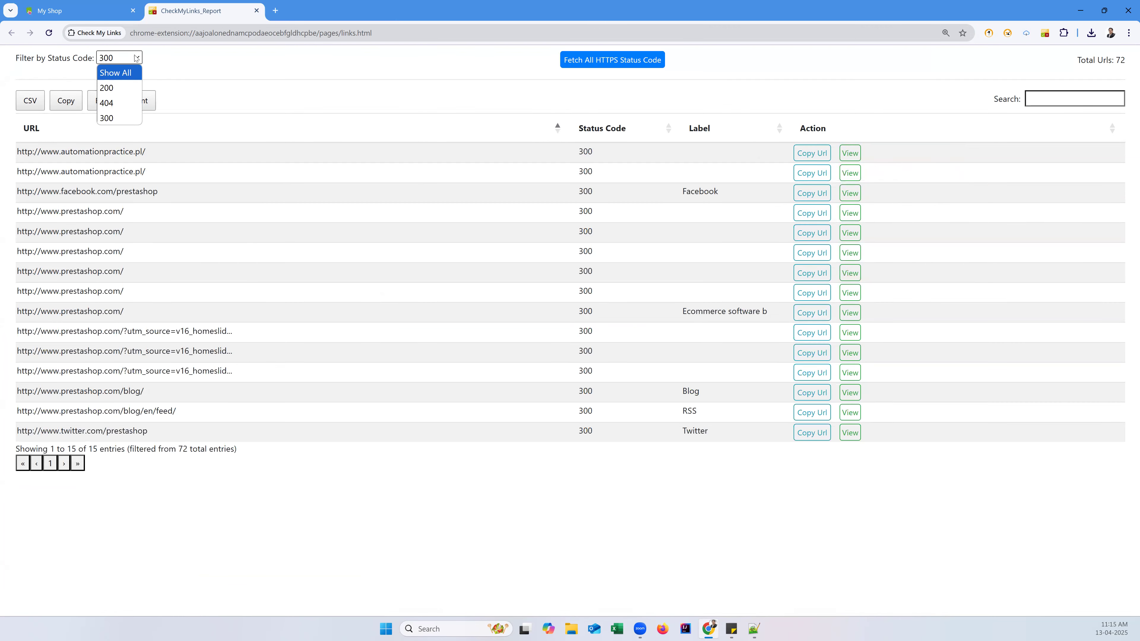
pyautogui.click(235, 83)
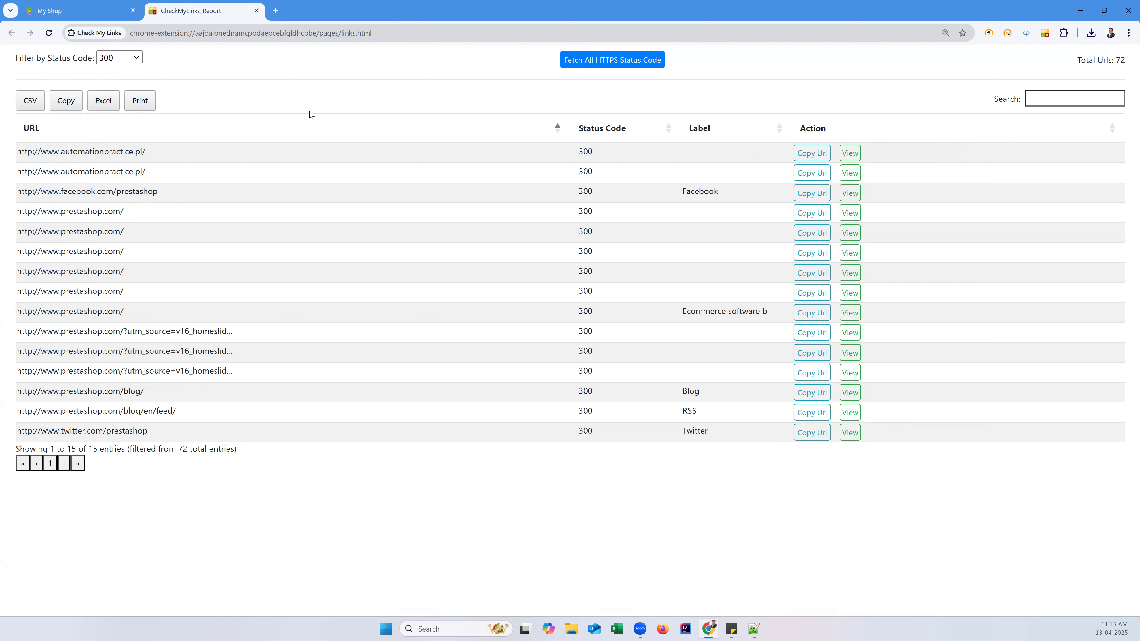
pyautogui.click(256, 11)
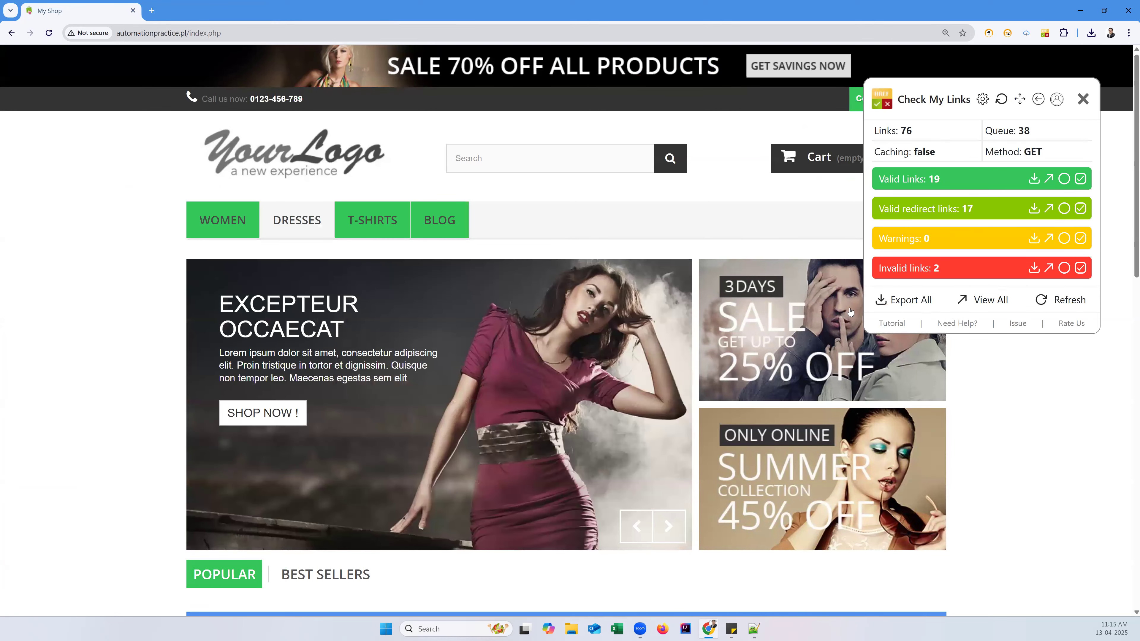
# Export only the valid links and check the downloaded CheckMyLinks_Report (1).csv, closing the file and its folder
pyautogui.tripleClick(938, 183)
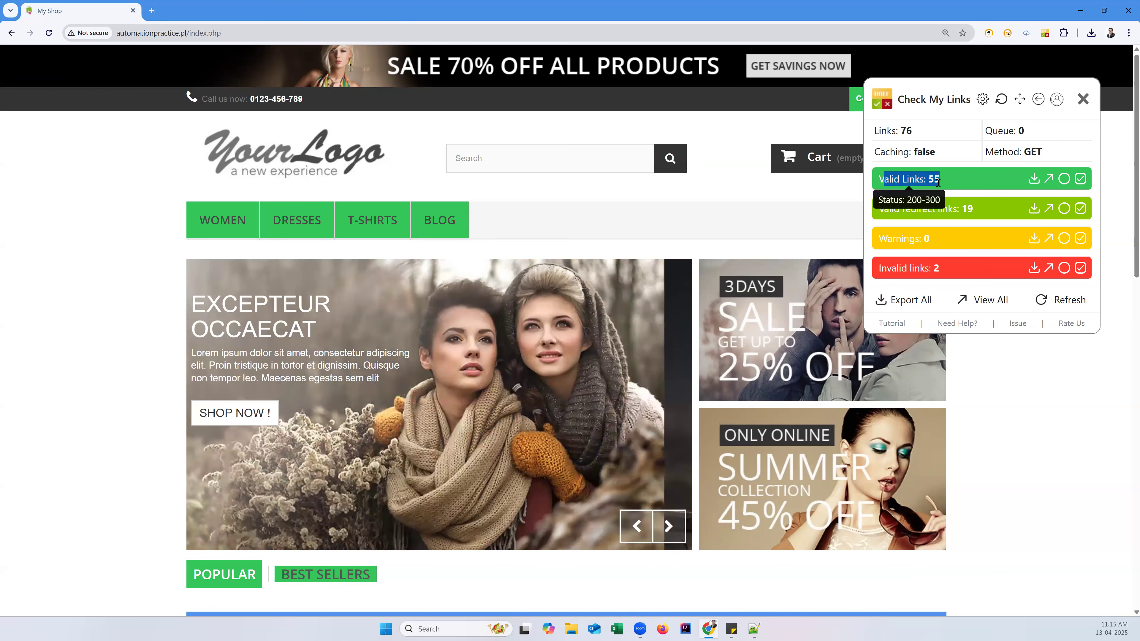
pyautogui.click(1035, 179)
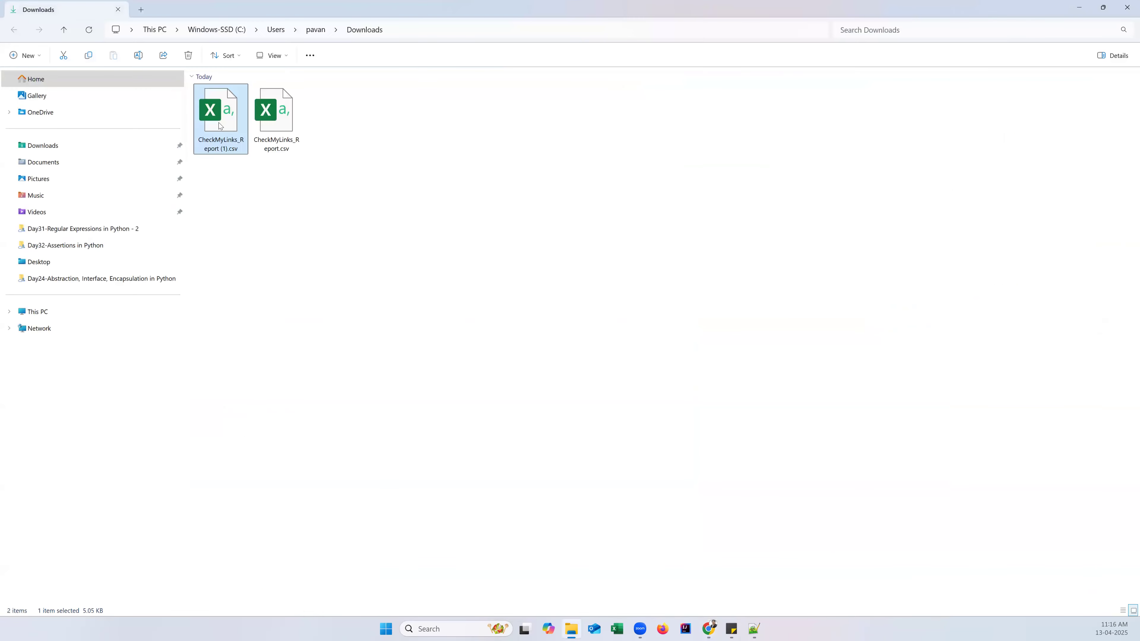
pyautogui.doubleClick(227, 143)
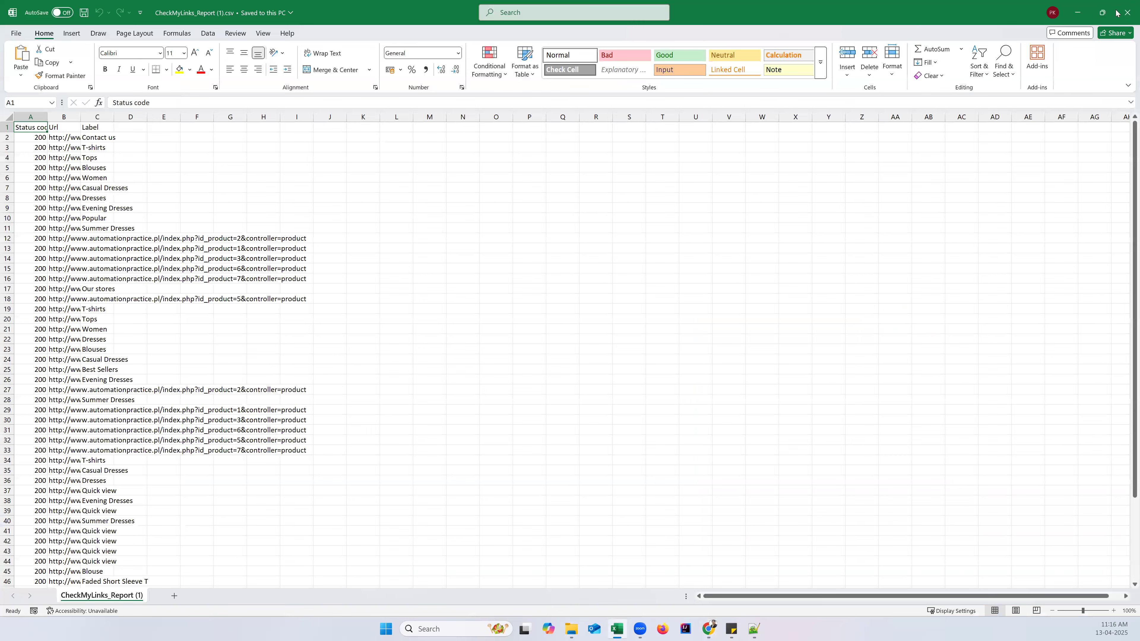
pyautogui.click(1126, 13)
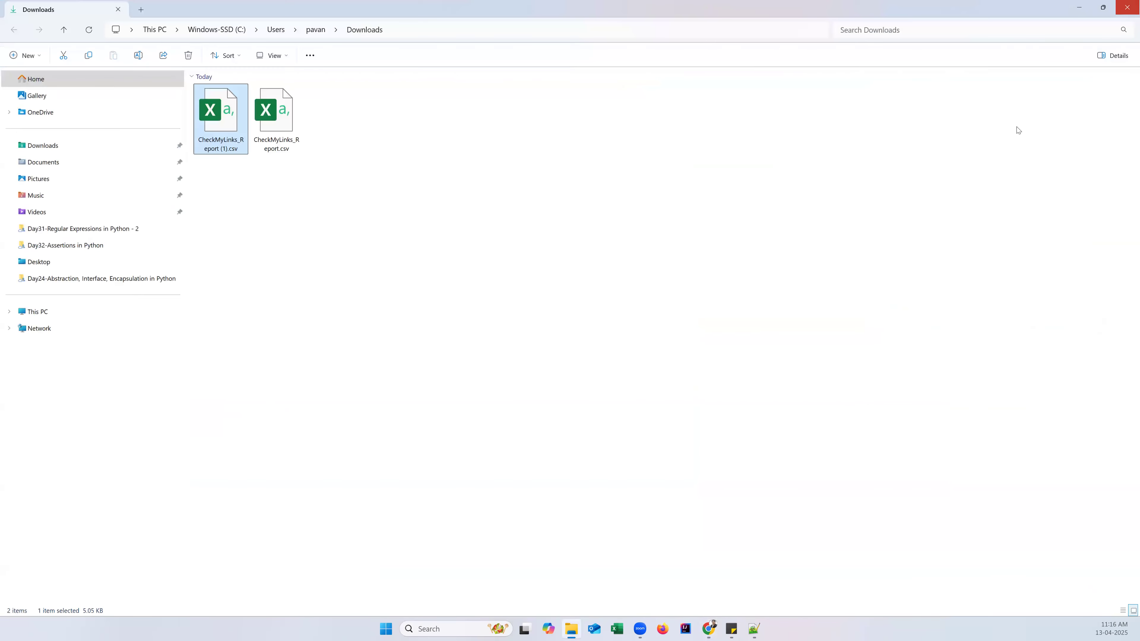
pyautogui.click(1127, 7)
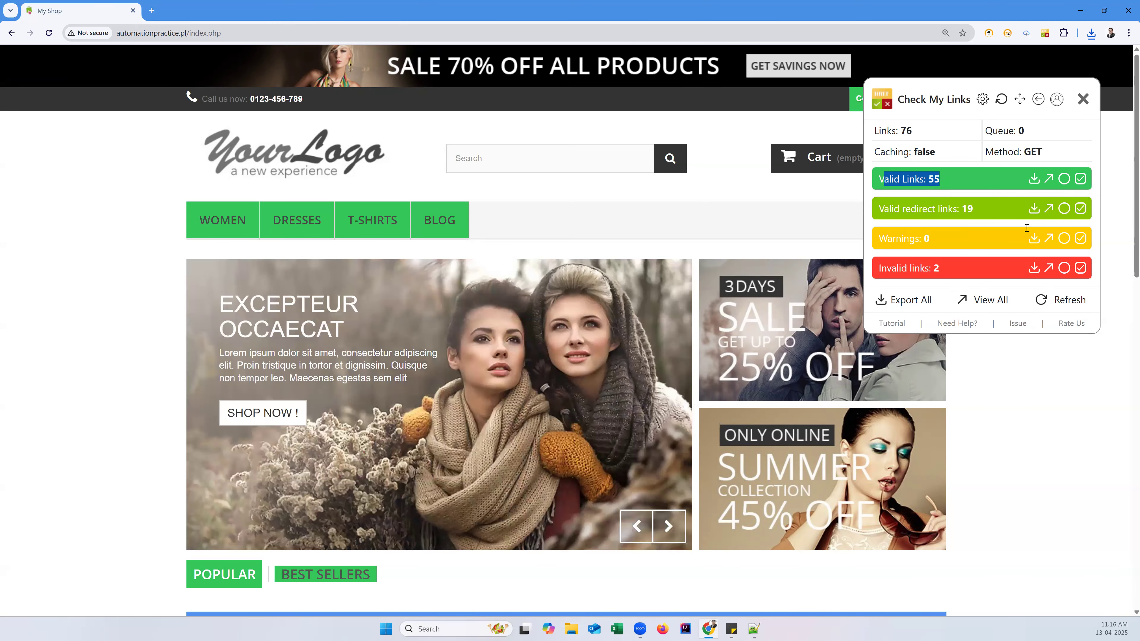
# Review the valid, valid redirect and invalid link categories in the shop page's scan results
pyautogui.moveTo(891, 209); pyautogui.dragTo(937, 210)
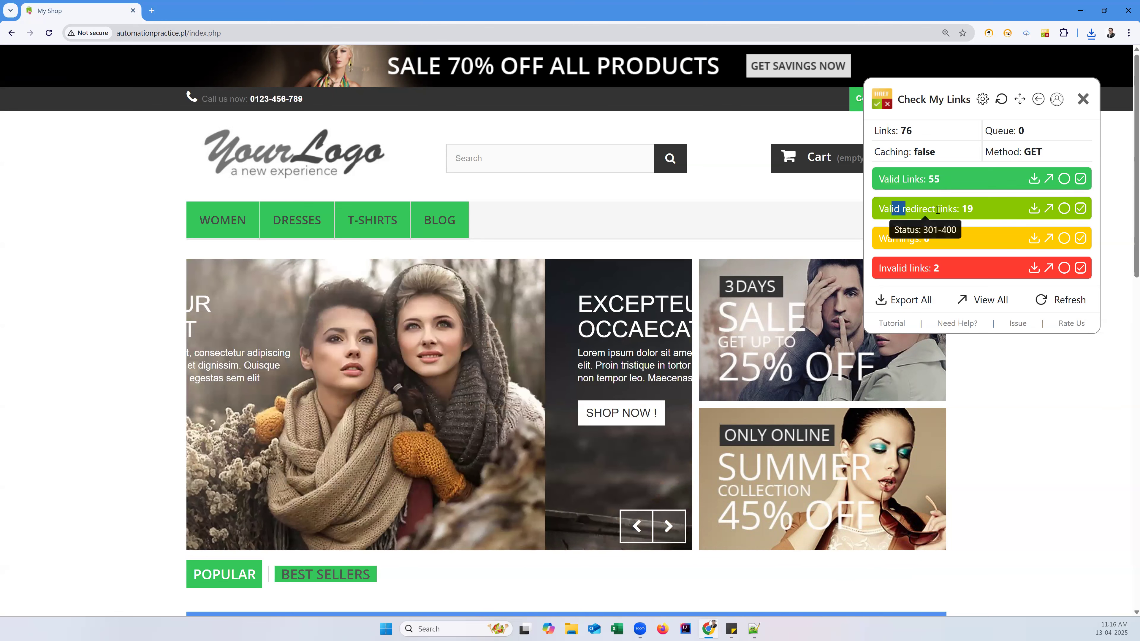
pyautogui.moveTo(895, 268); pyautogui.dragTo(1043, 268)
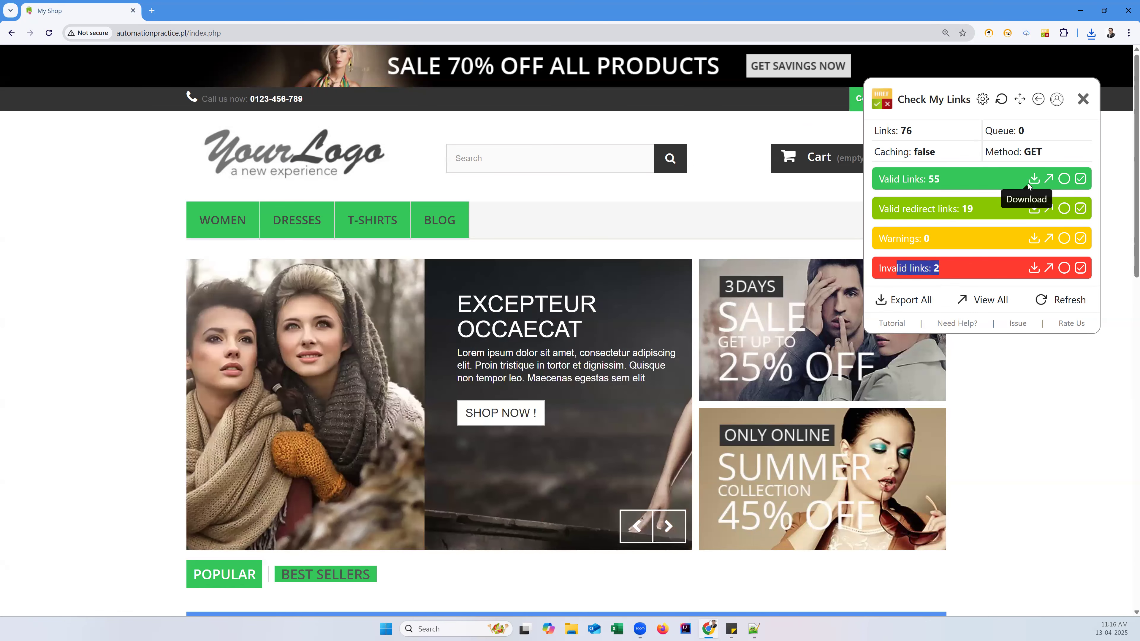
pyautogui.moveTo(941, 179); pyautogui.dragTo(906, 180)
pyautogui.click(960, 208)
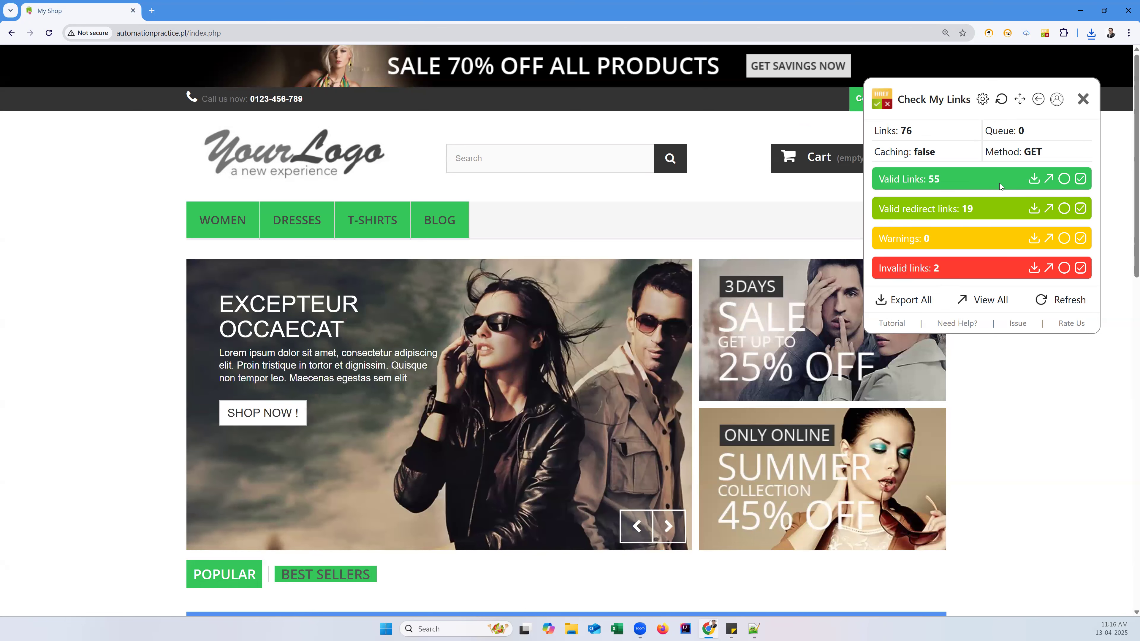
# Set the valid links' highlight colour to purple with RGB 84, 66, 133 and check it on the shop page
pyautogui.click(1065, 179)
pyautogui.click(978, 247)
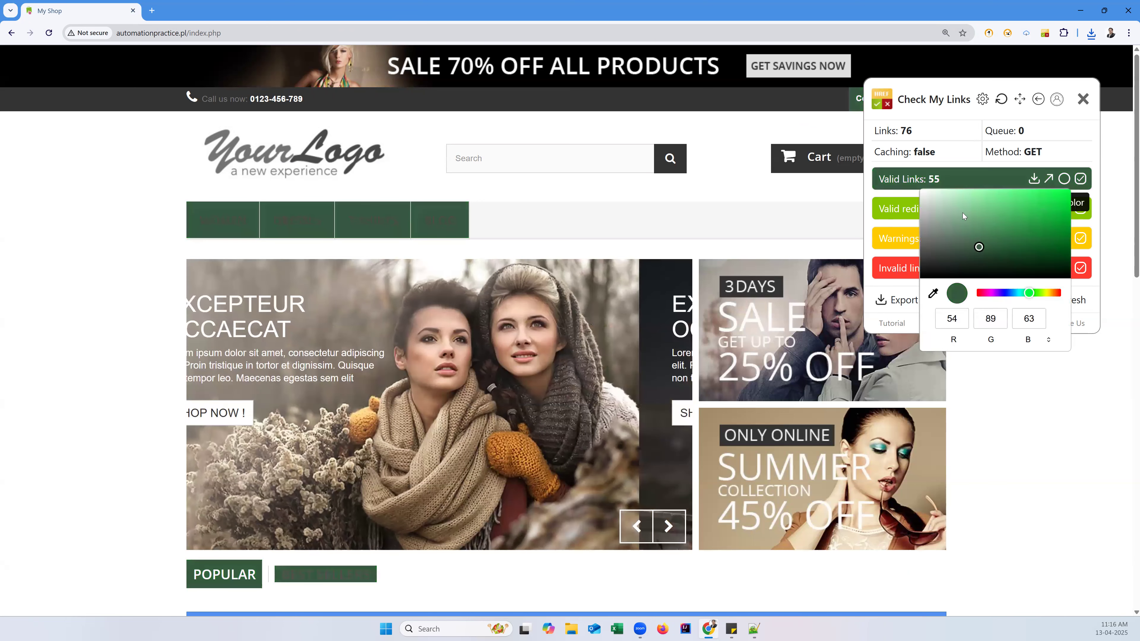
pyautogui.click(960, 210)
pyautogui.moveTo(1028, 293); pyautogui.dragTo(1009, 293)
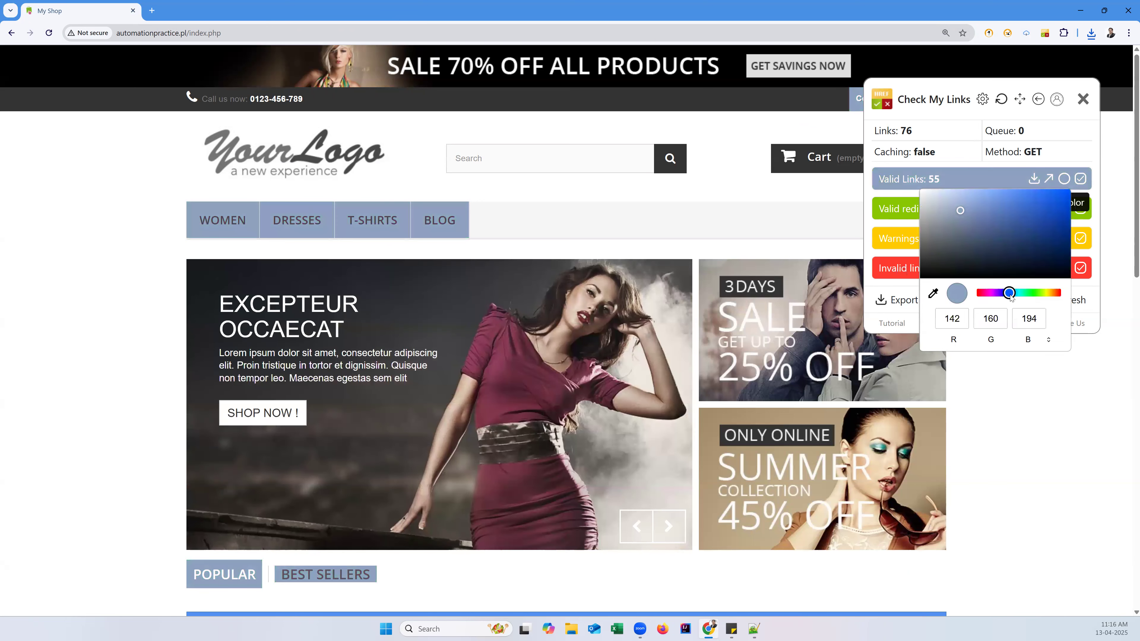
pyautogui.click(1001, 292)
pyautogui.moveTo(971, 198)
pyautogui.mouseDown()
pyautogui.moveTo(1005, 260)
pyautogui.moveTo(996, 231)
pyautogui.mouseUp()
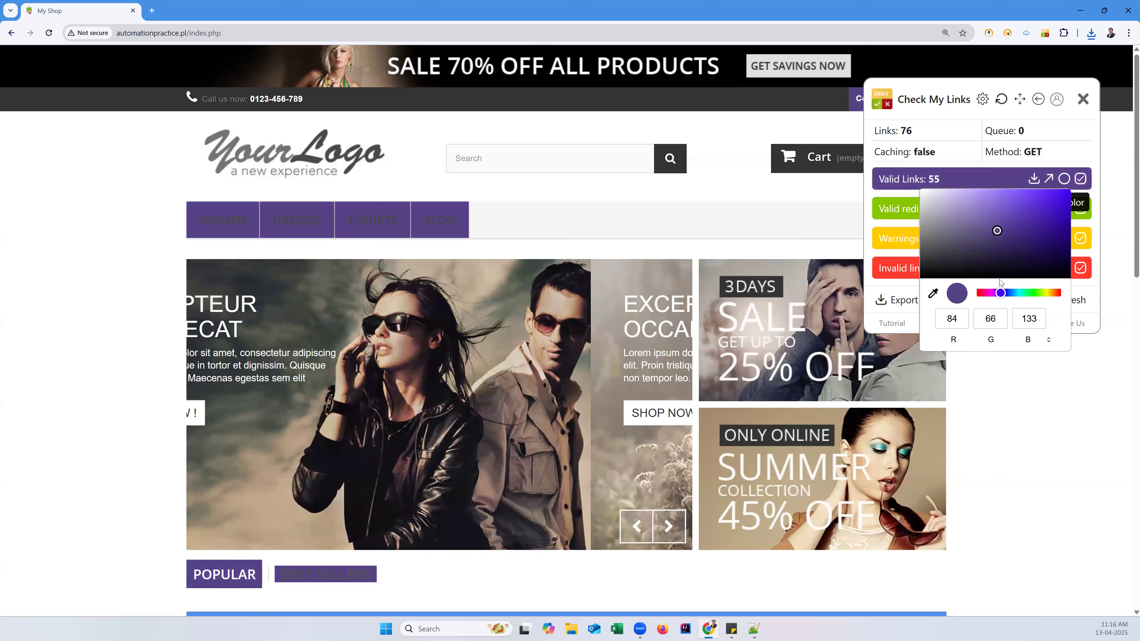
pyautogui.click(956, 181)
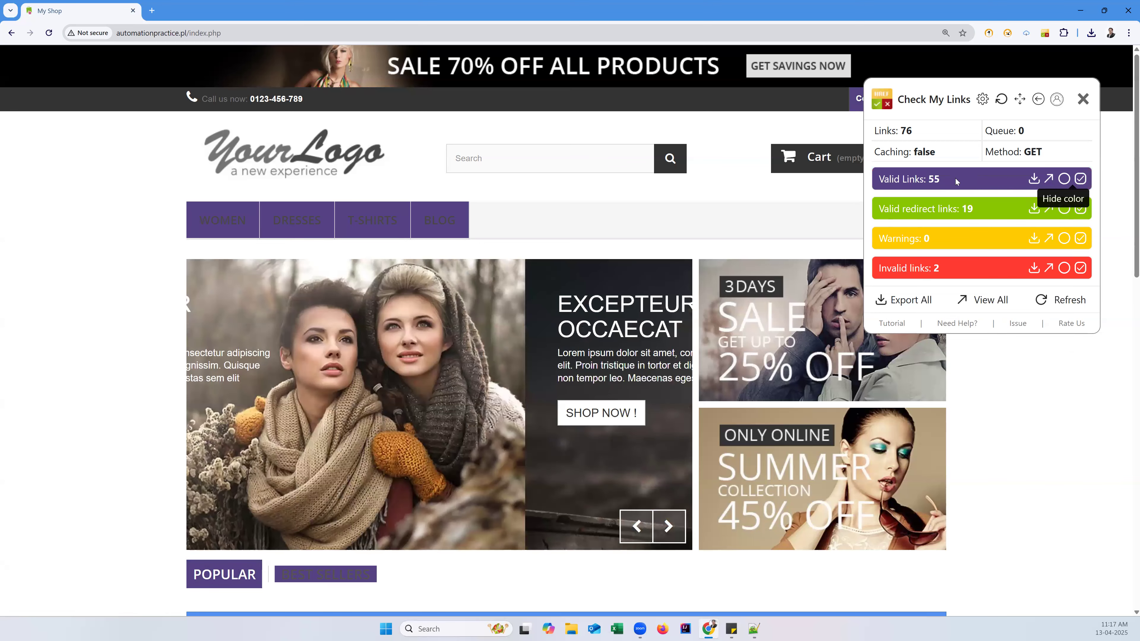
pyautogui.scroll(-4, 348, 308)
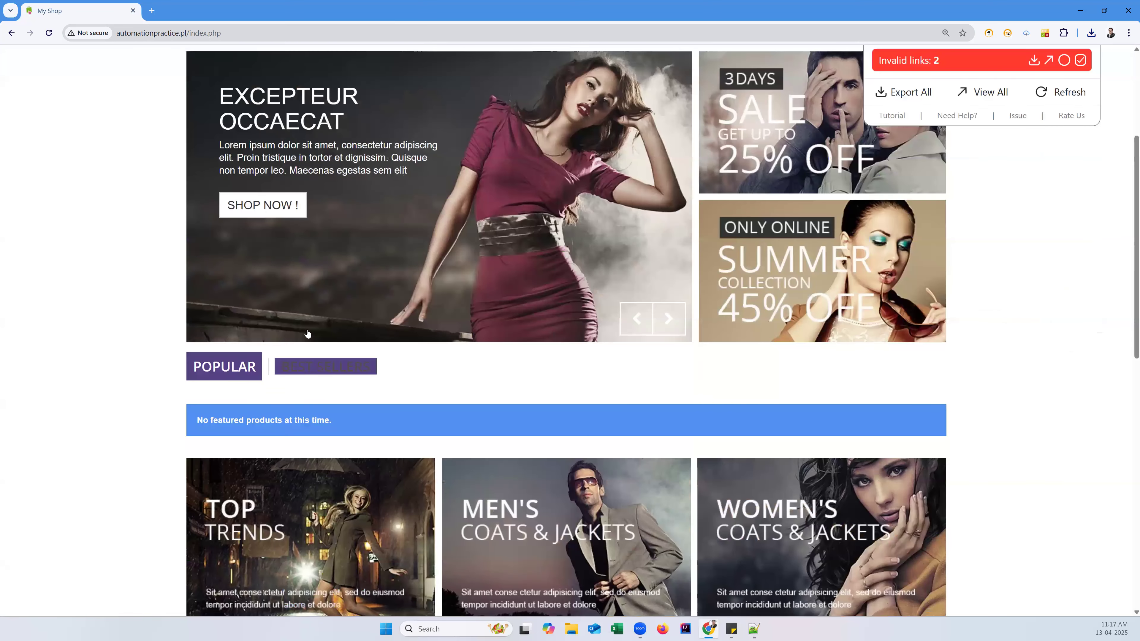
pyautogui.scroll(4, 308, 334)
# Change the valid links' highlight colour from the custom purple to a bright green
pyautogui.click(1062, 180)
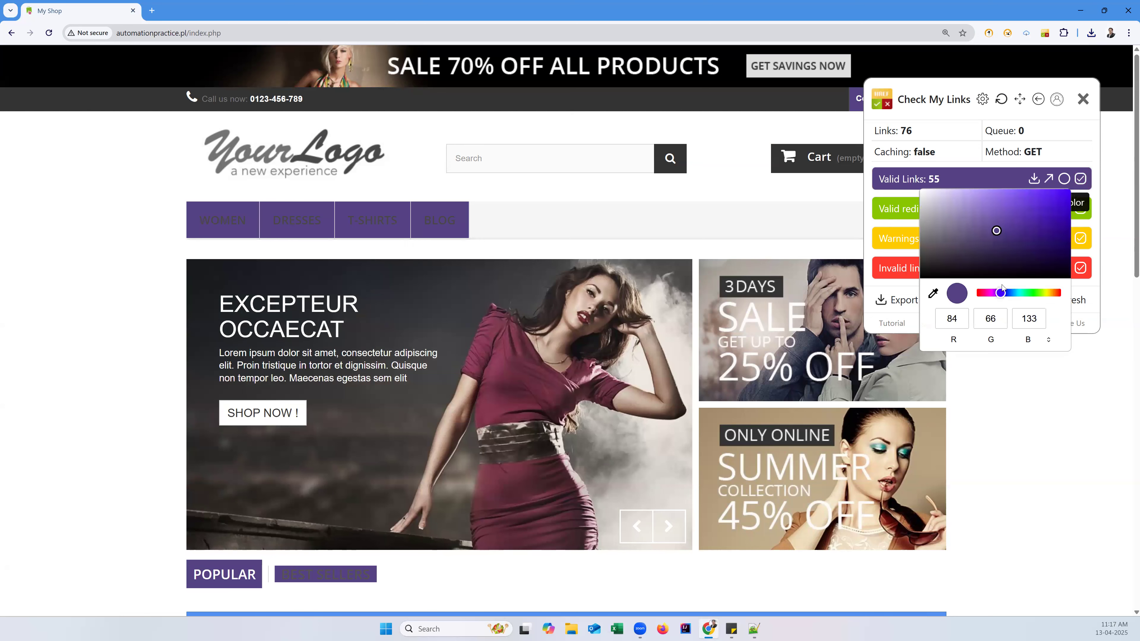
pyautogui.moveTo(1001, 296); pyautogui.dragTo(1036, 295)
pyautogui.moveTo(996, 231)
pyautogui.mouseDown()
pyautogui.moveTo(1033, 193)
pyautogui.moveTo(1038, 205)
pyautogui.mouseUp()
pyautogui.click(1003, 171)
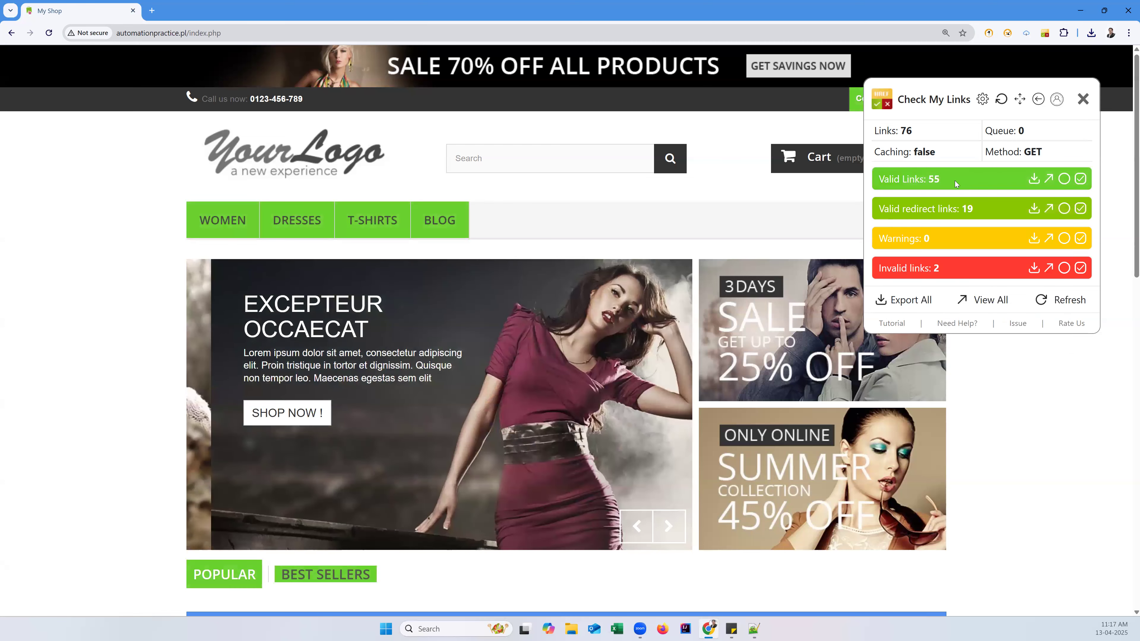
# Hide the colour highlighting of the valid links on the shop page and show it again
pyautogui.moveTo(223, 224)
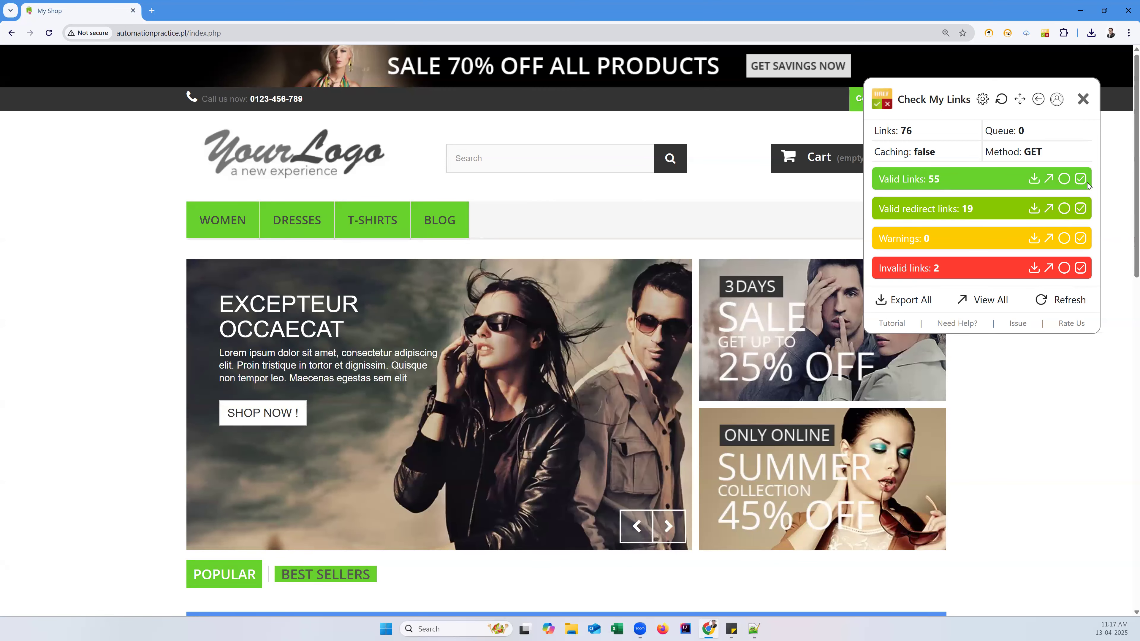
pyautogui.click(1081, 180)
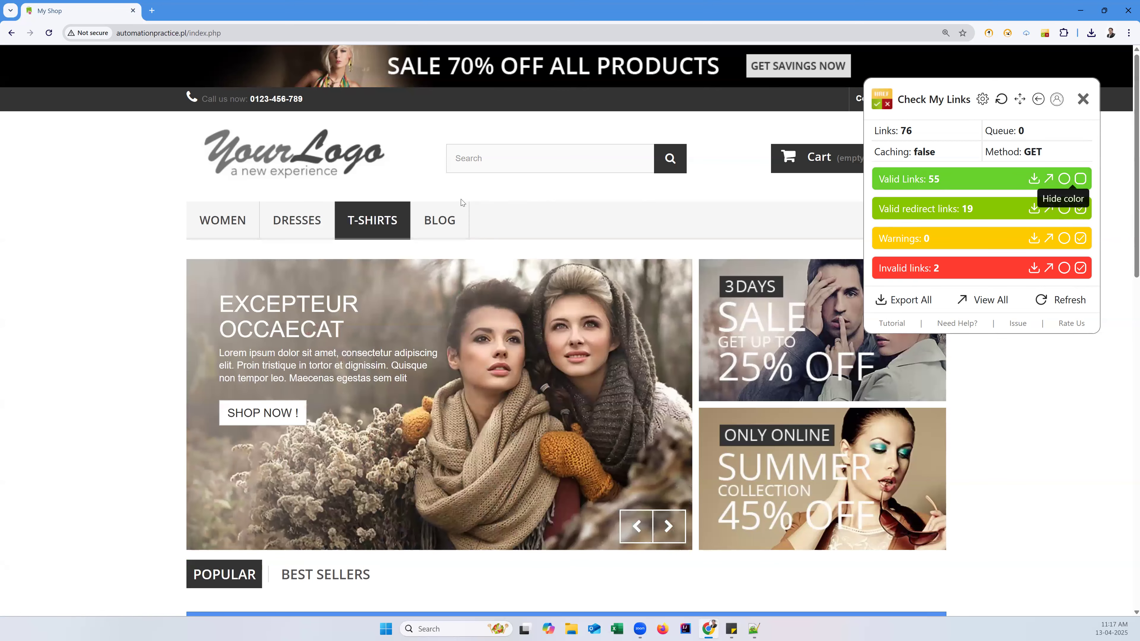
pyautogui.click(1080, 178)
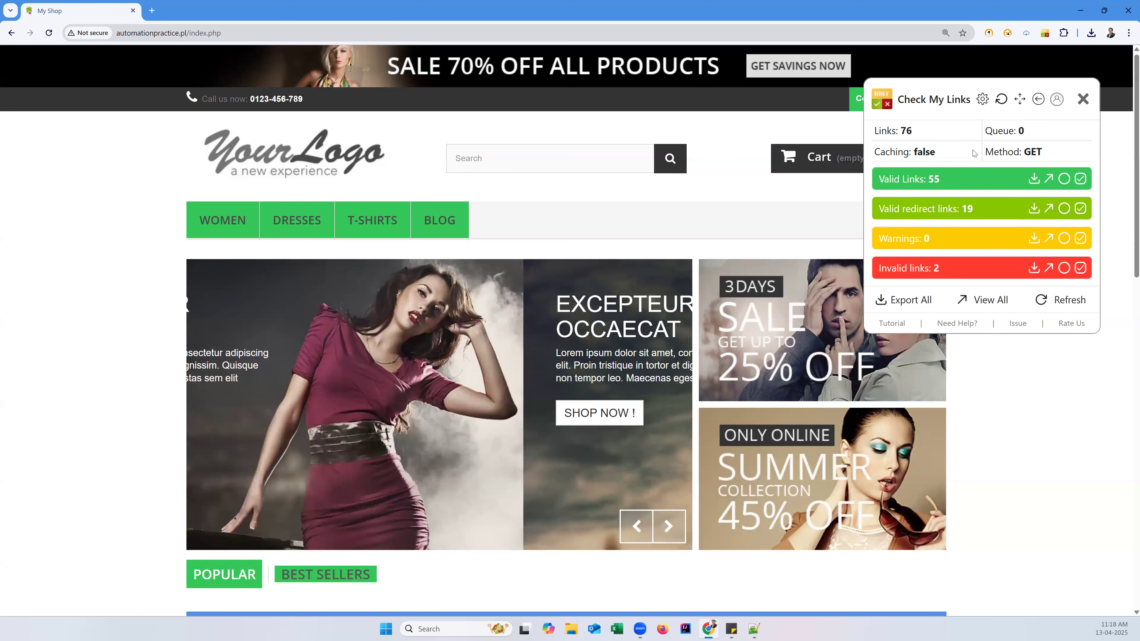
# Close the Check My Links results popup and run the link scan on the shop page again
pyautogui.click(1082, 99)
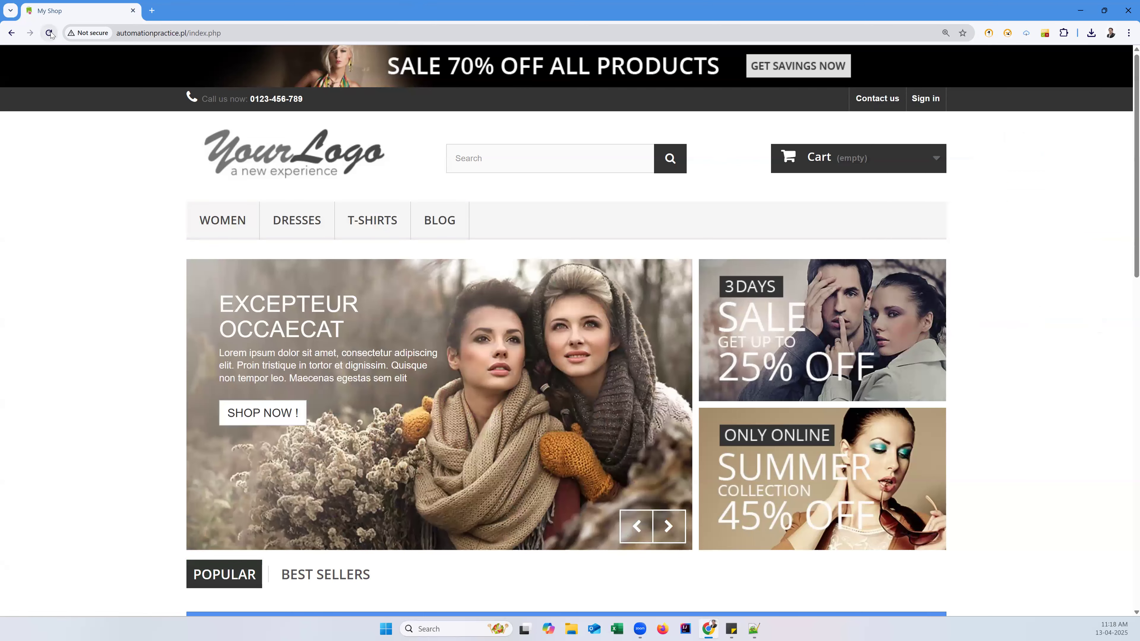
pyautogui.click(1044, 32)
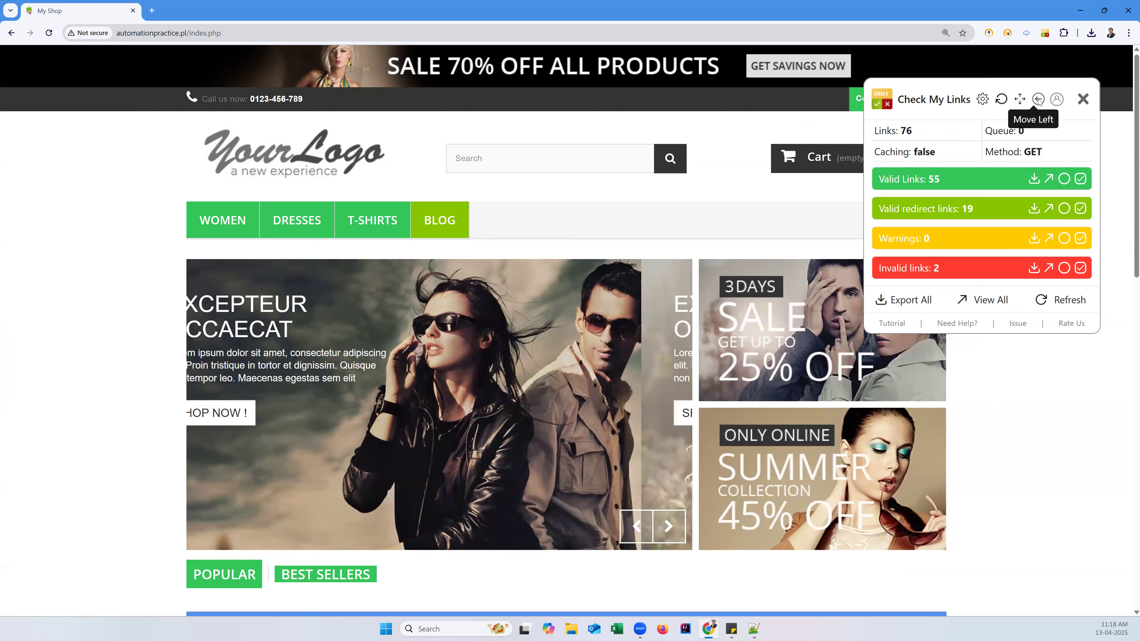
# Switch the results popup to the left side of the page and back to the right, twice
pyautogui.click(1038, 98)
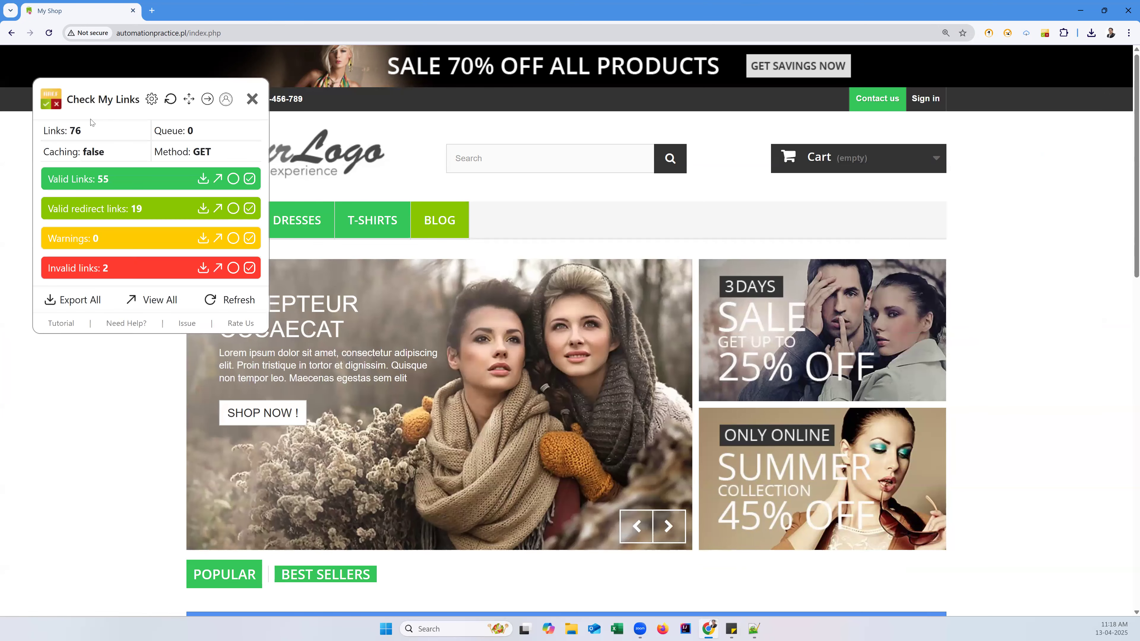
pyautogui.click(207, 98)
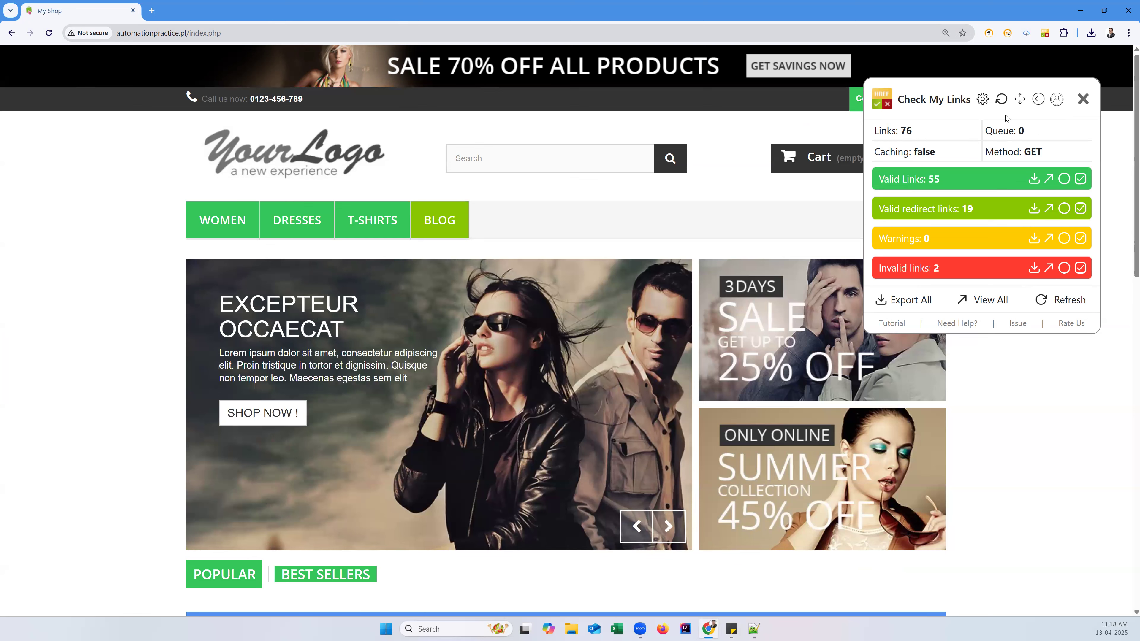
pyautogui.click(1038, 99)
pyautogui.click(207, 100)
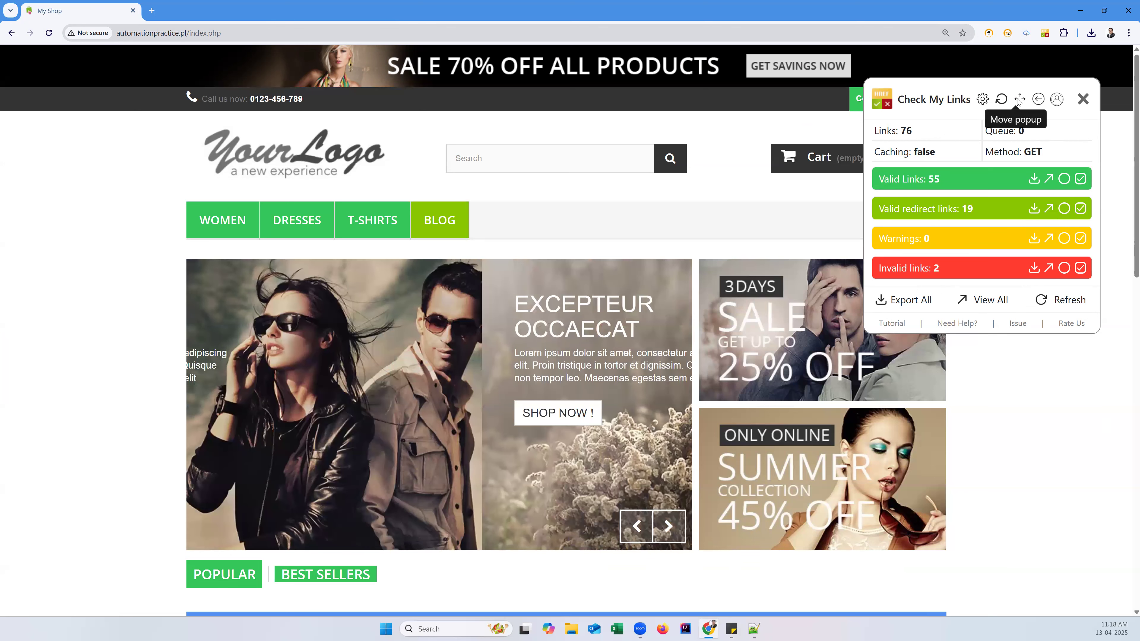
# Unlock the results popup for free movement and reposition it slightly on the shop page
pyautogui.click(1017, 100)
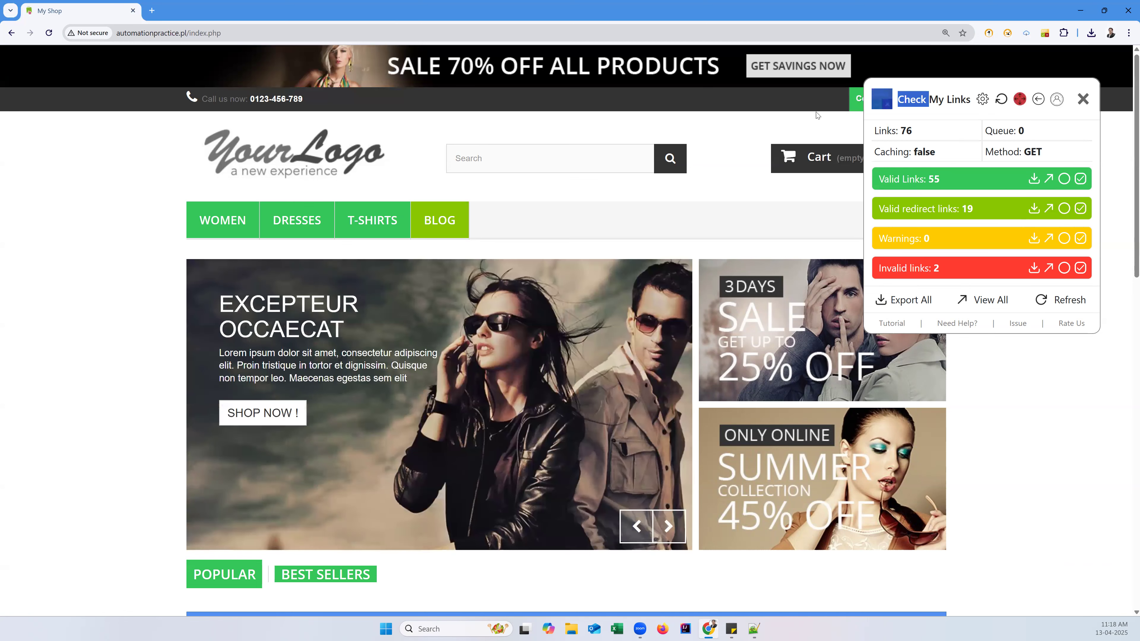
pyautogui.moveTo(933, 99); pyautogui.dragTo(906, 97)
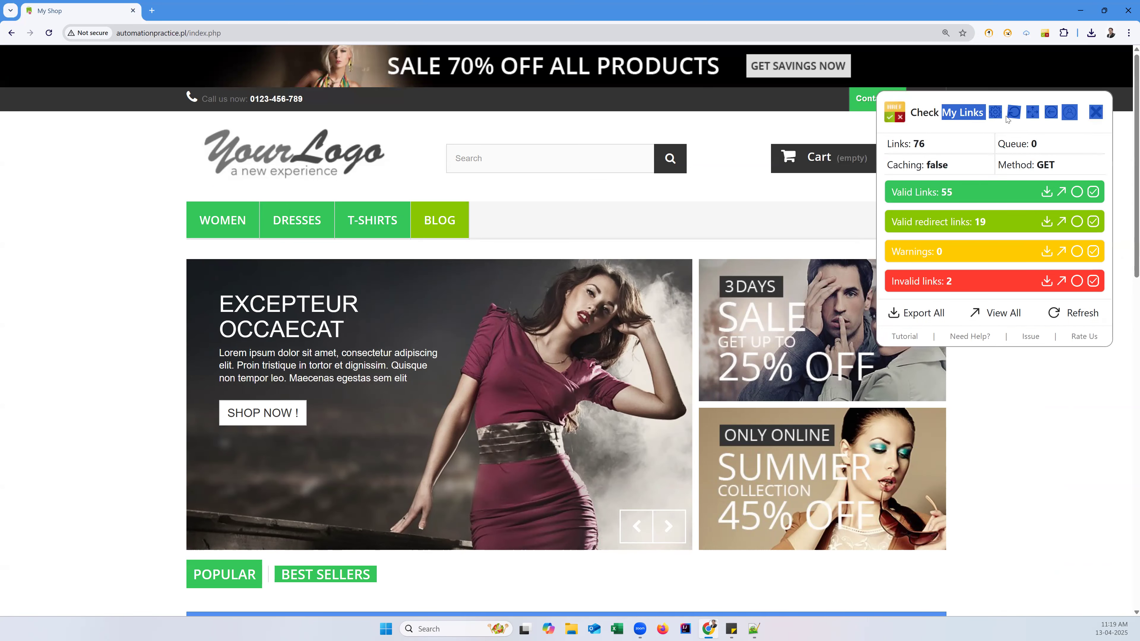
pyautogui.click(1013, 115)
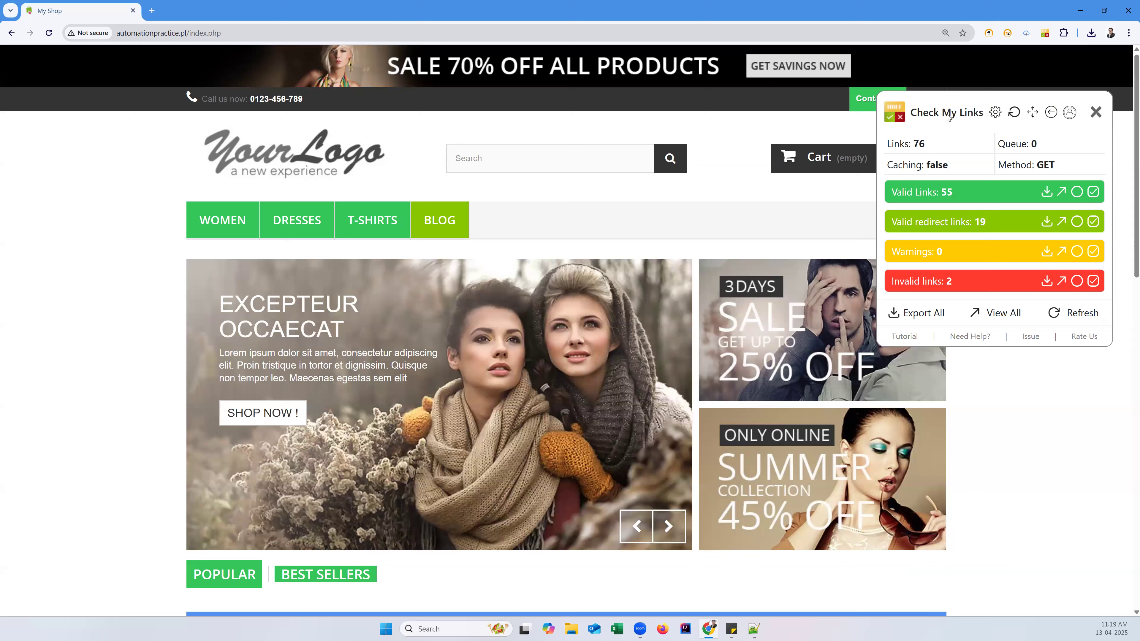
# Copy the shop page's URL and open a maximised incognito window
pyautogui.click(192, 32)
pyautogui.hotkey('ctrl', 'c')
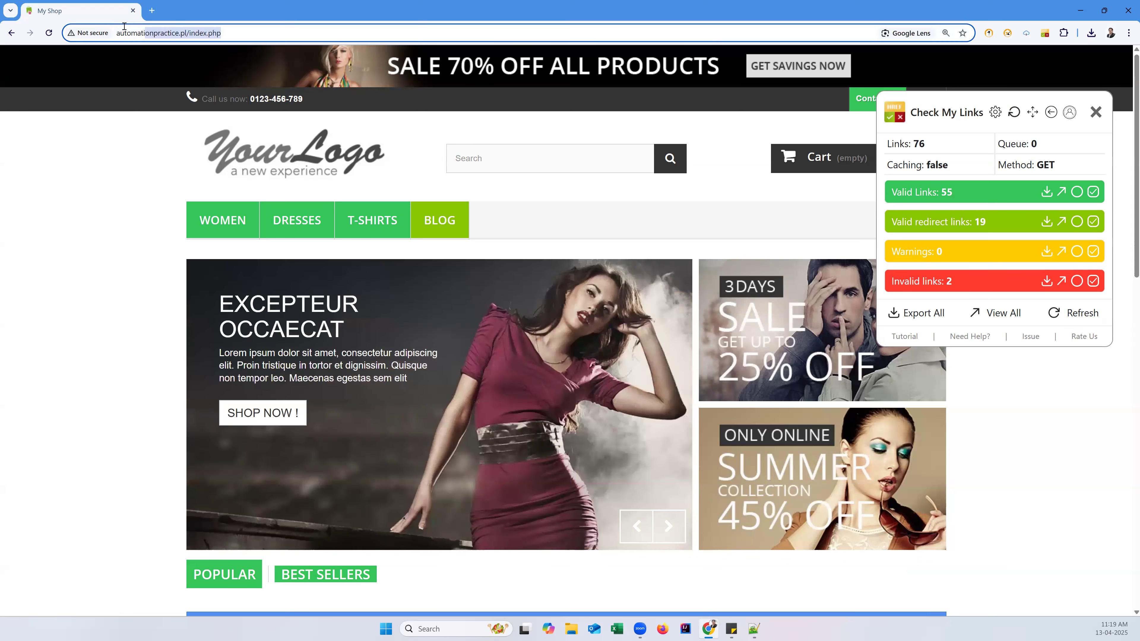
pyautogui.click(151, 11)
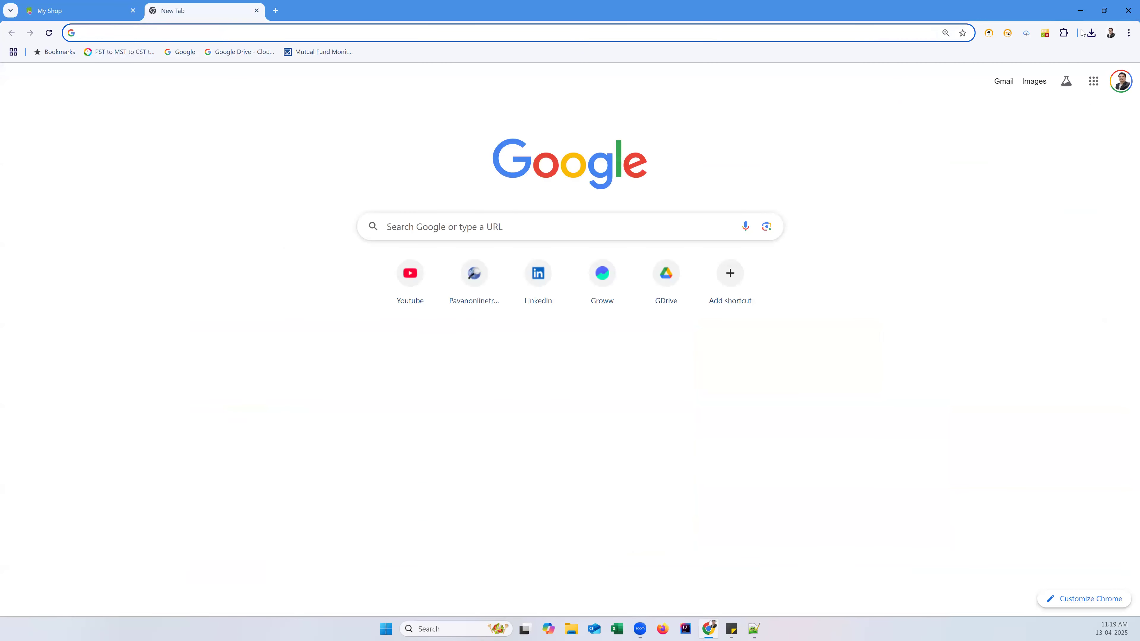
pyautogui.click(1127, 32)
pyautogui.click(1088, 85)
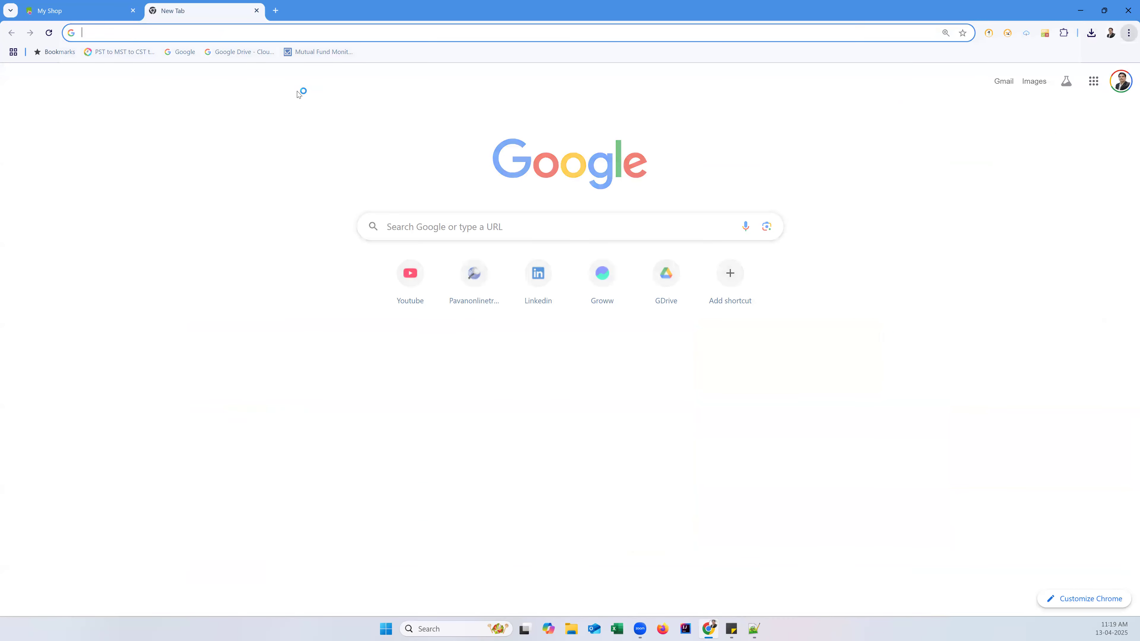
pyautogui.press('super+Down')
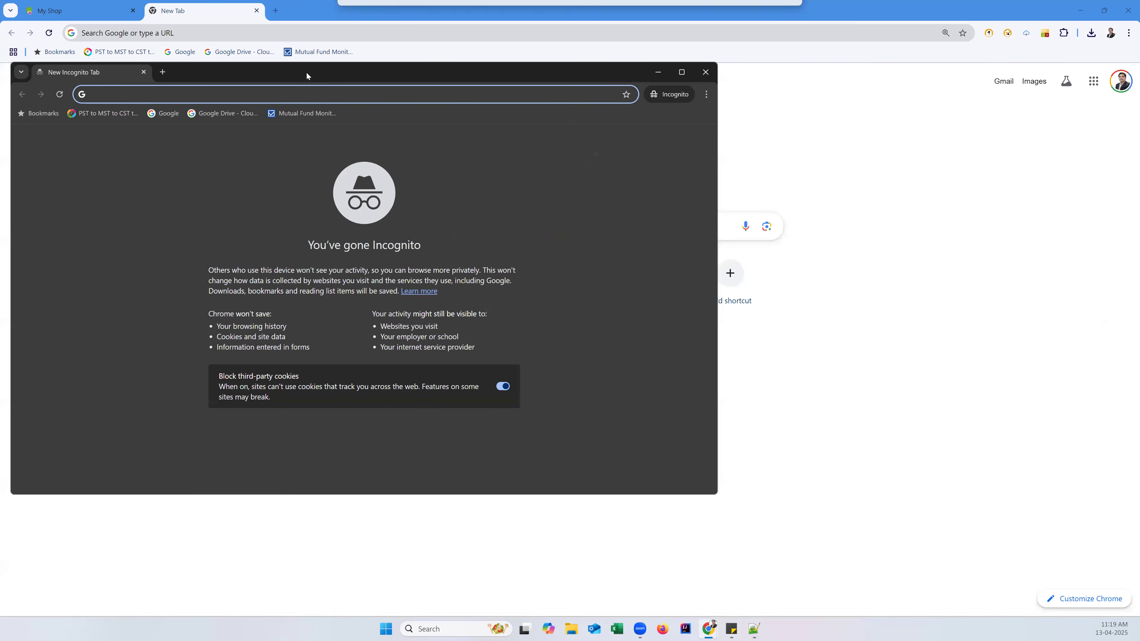
pyautogui.press('super+Up')
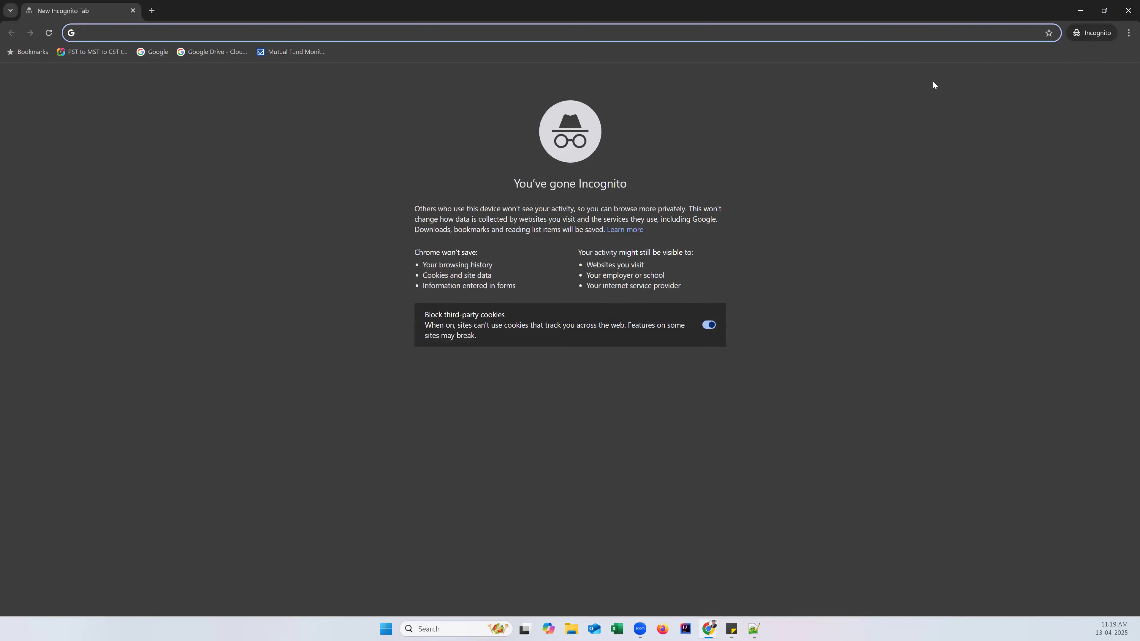
# Try to load the copied automationpractice.pl/index.php address in the incognito window
pyautogui.hotkey('ctrl', 'v')
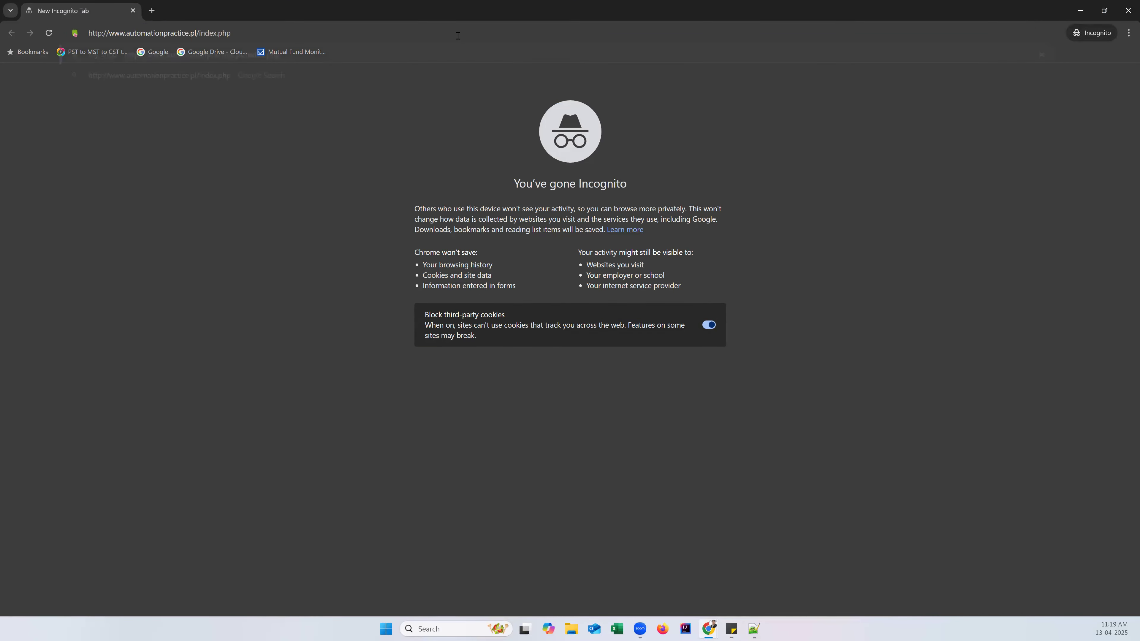
pyautogui.press('Return')
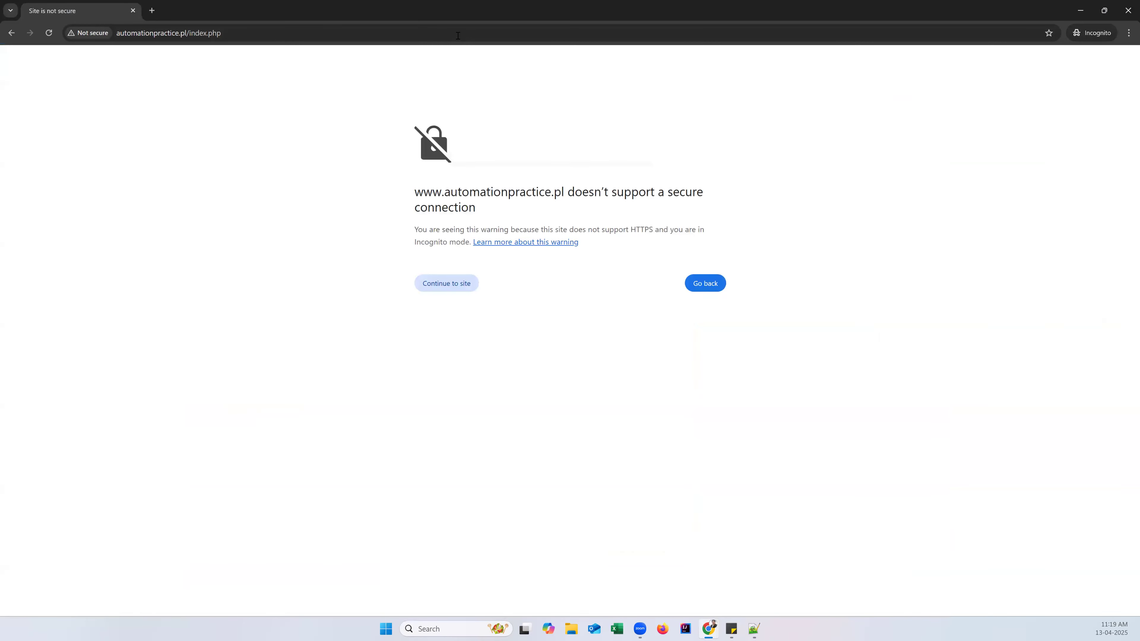
pyautogui.click(458, 35)
pyautogui.press('Return')
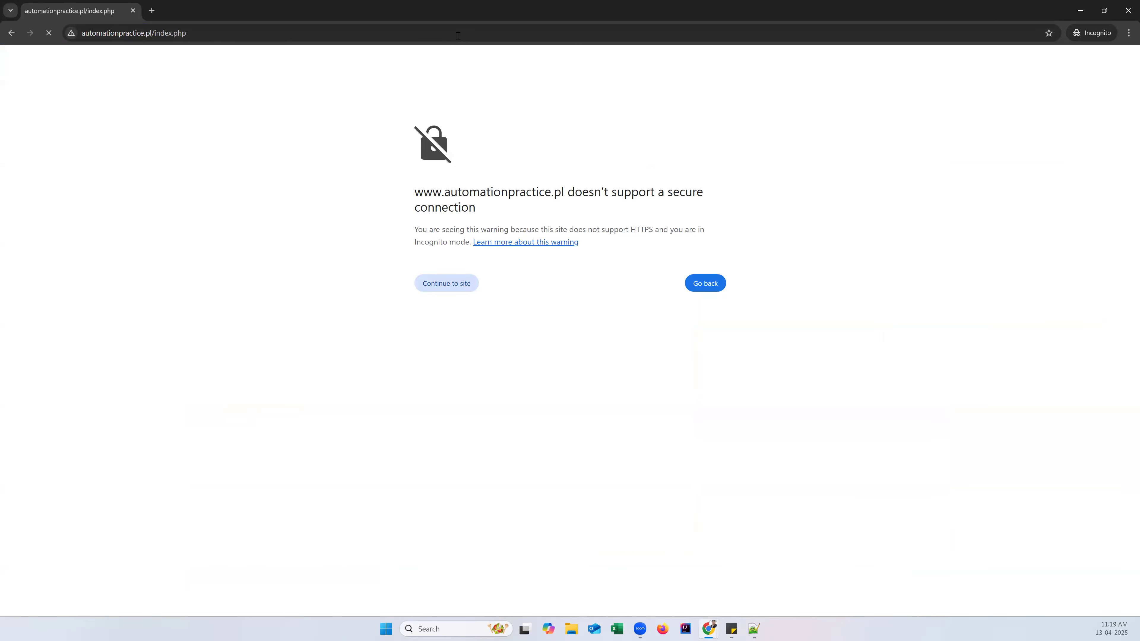
pyautogui.click(458, 36)
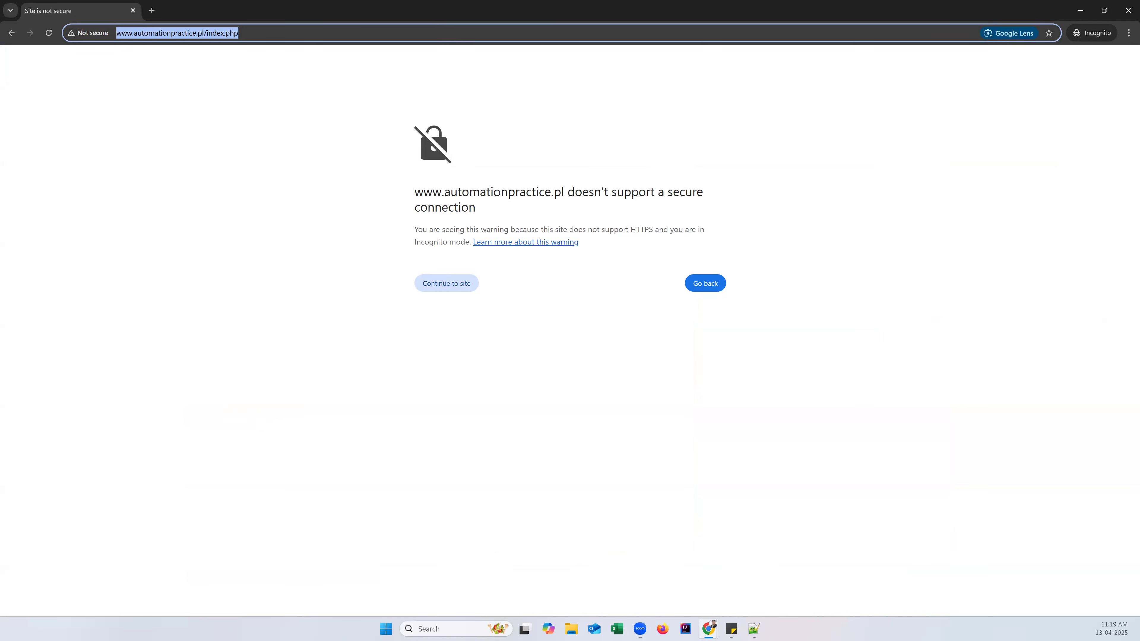
pyautogui.doubleClick(370, 13)
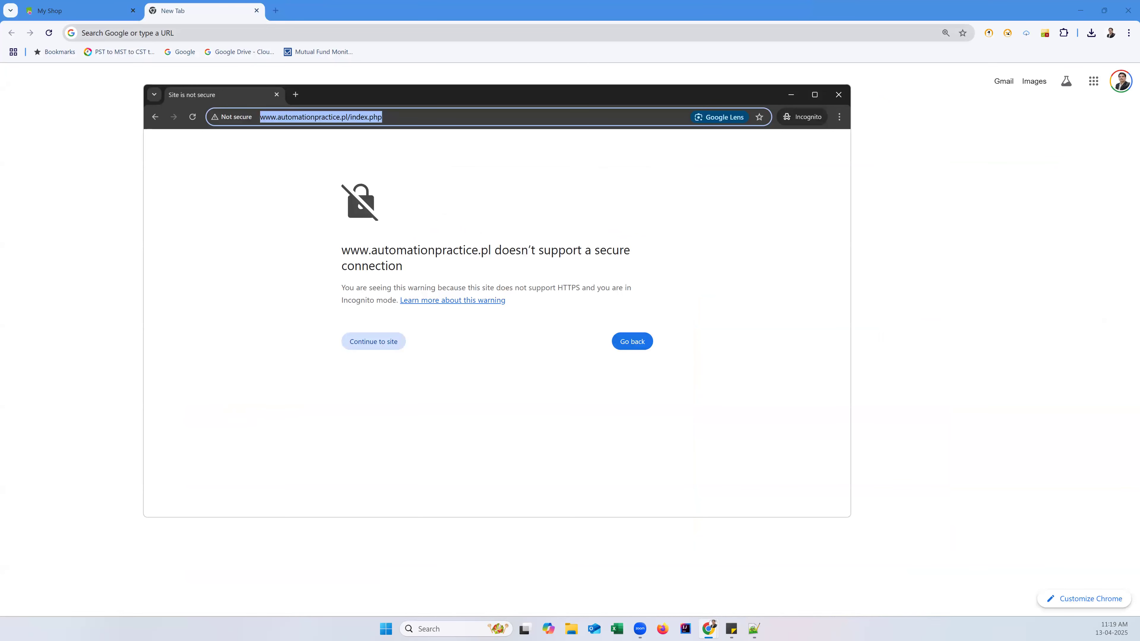
pyautogui.hotkey('alt', 'Tab')
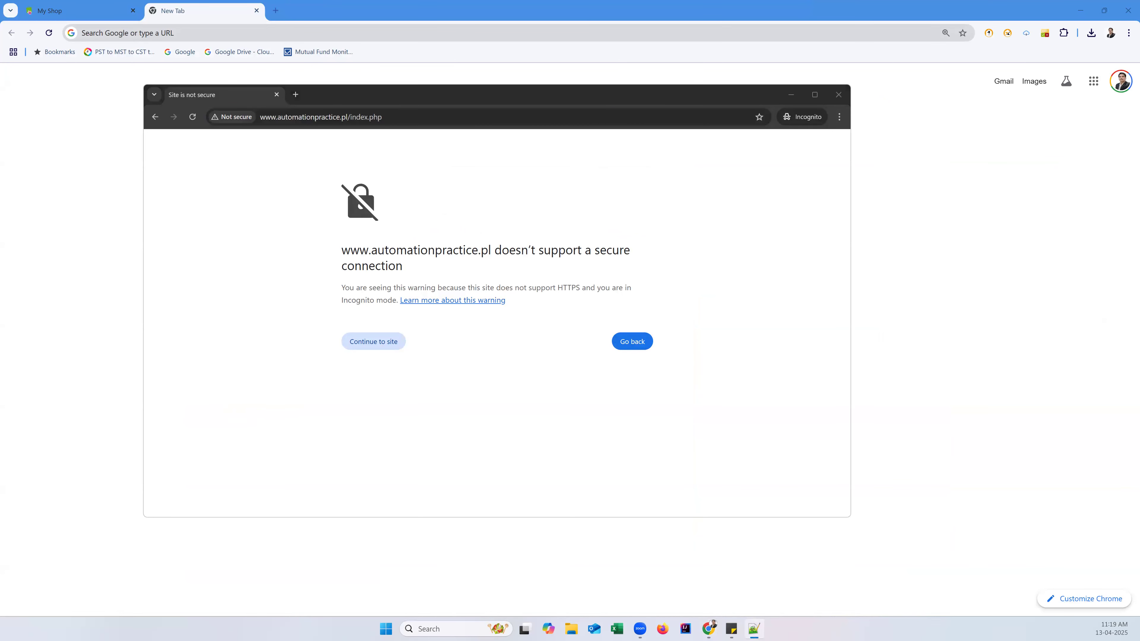
pyautogui.doubleClick(367, 95)
pyautogui.write('http://www.deadlinkcity.com/')
pyautogui.press('Return')
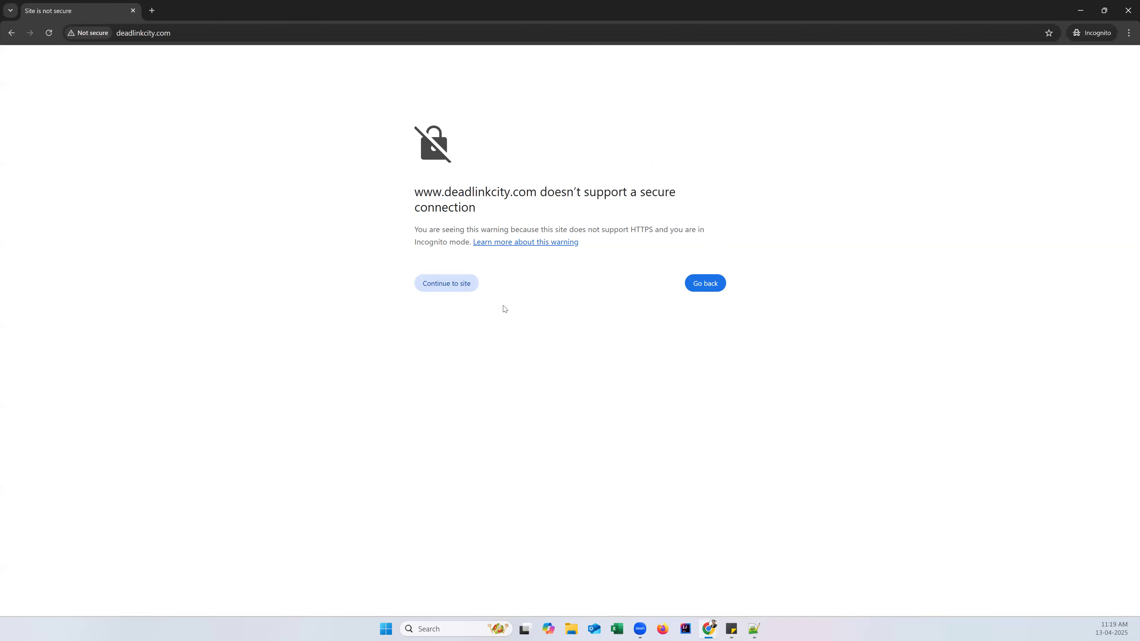
pyautogui.click(467, 285)
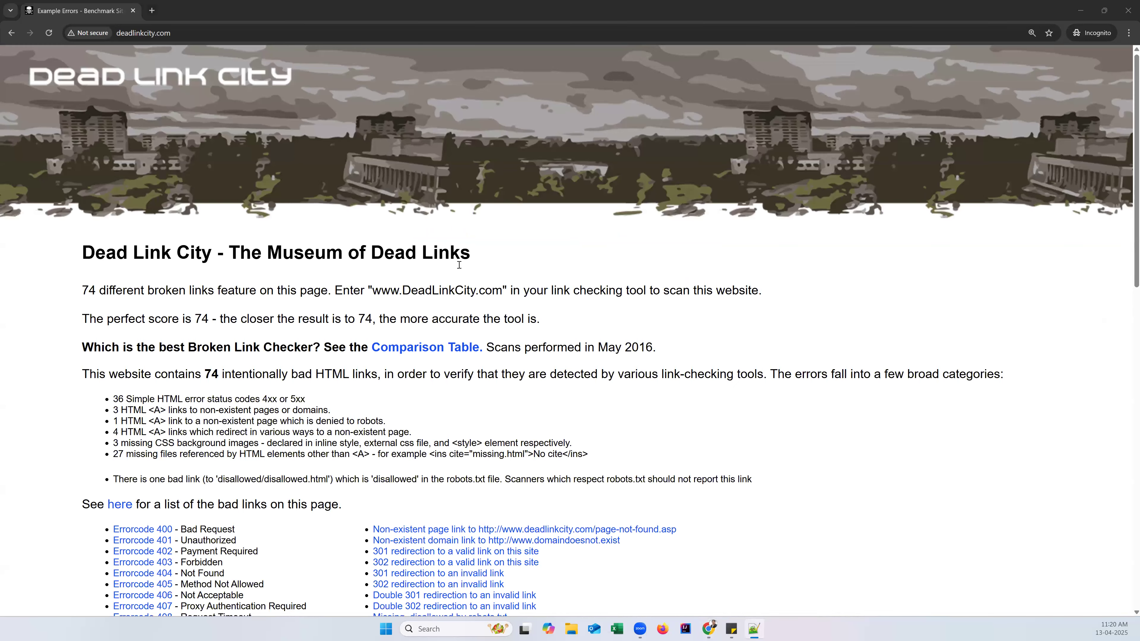
# Return from the Dead Link City window to the shop page, closing the empty tab, and launch Check My Links again
pyautogui.click(495, 259)
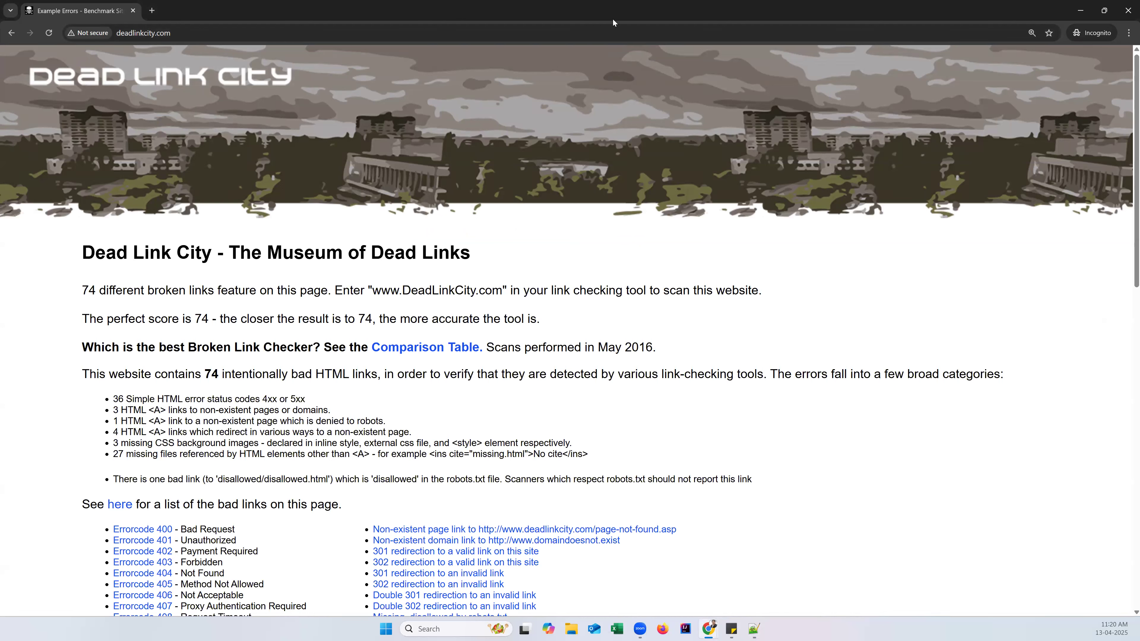
pyautogui.moveTo(612, 18); pyautogui.dragTo(614, 108)
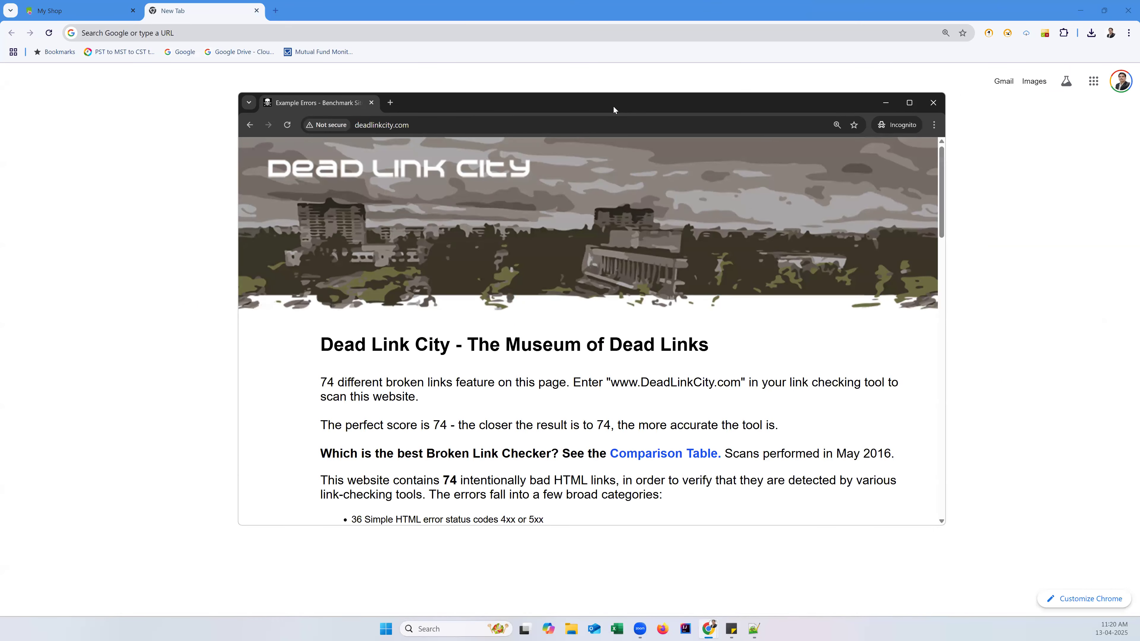
pyautogui.click(257, 10)
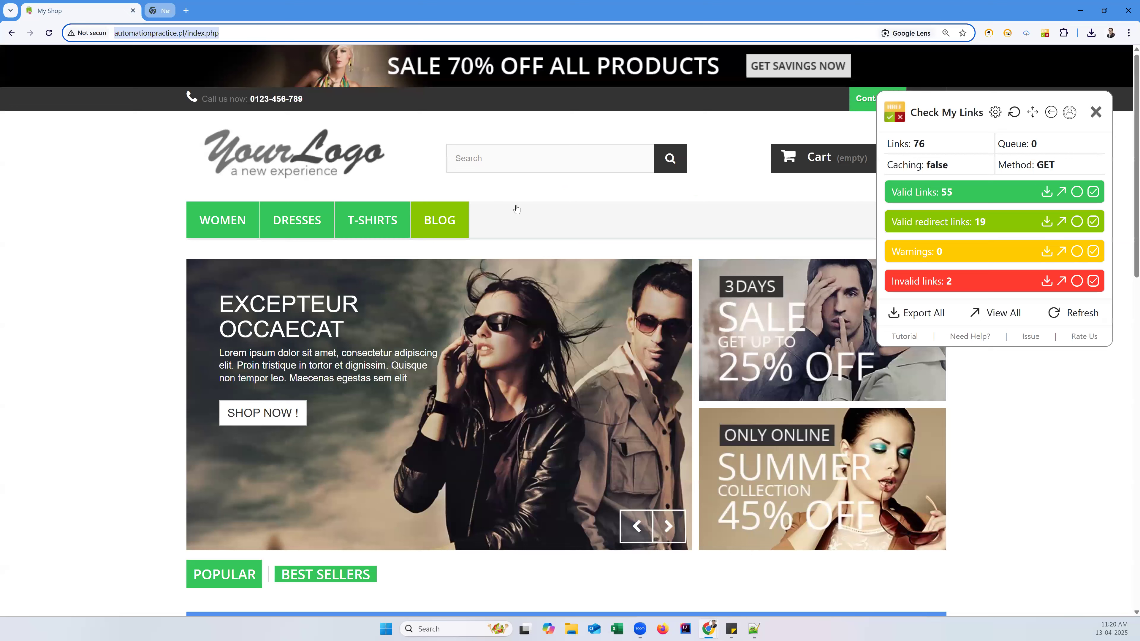
pyautogui.click(1043, 35)
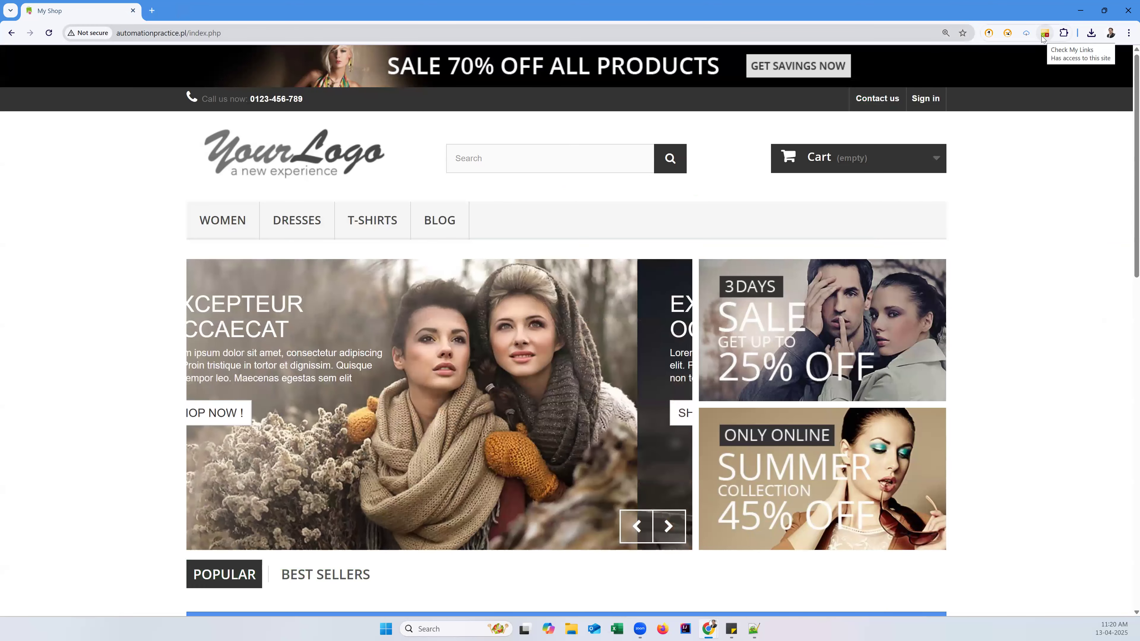
# Run and close Check My Links on the shop page, and enable Allow in Incognito in the extension's management settings
pyautogui.click(1043, 35)
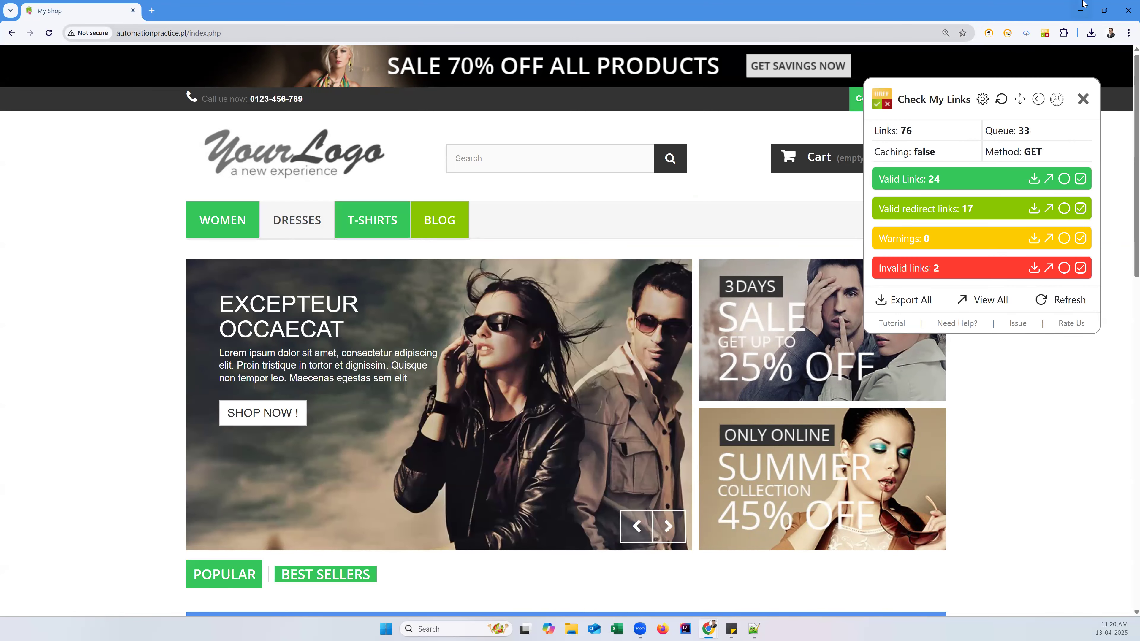
pyautogui.click(1082, 99)
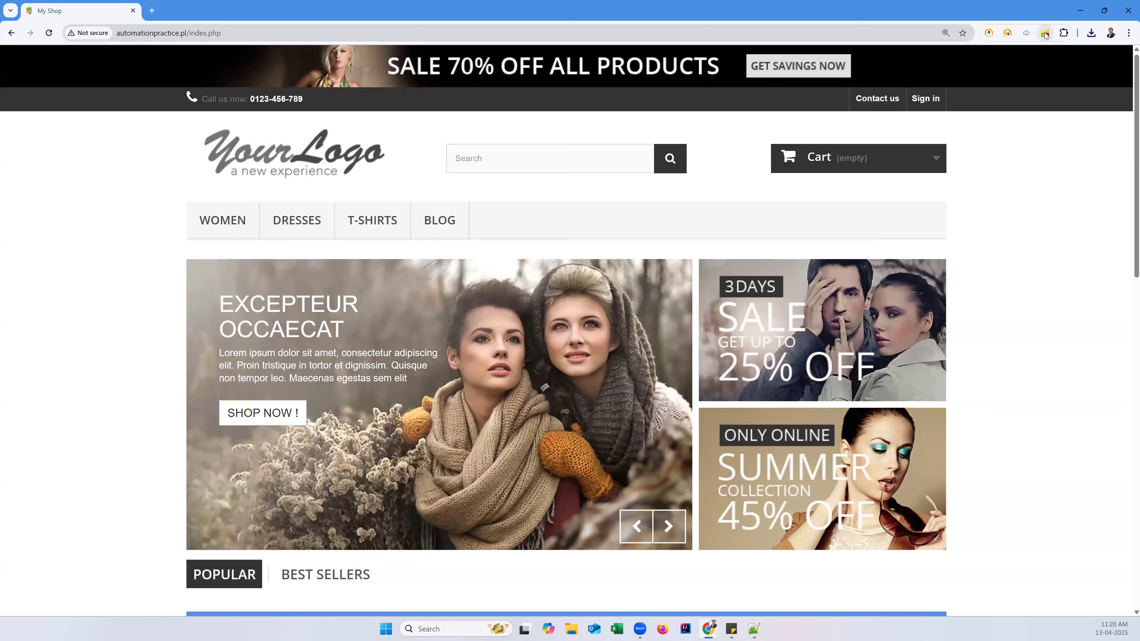
pyautogui.rightClick(1044, 34)
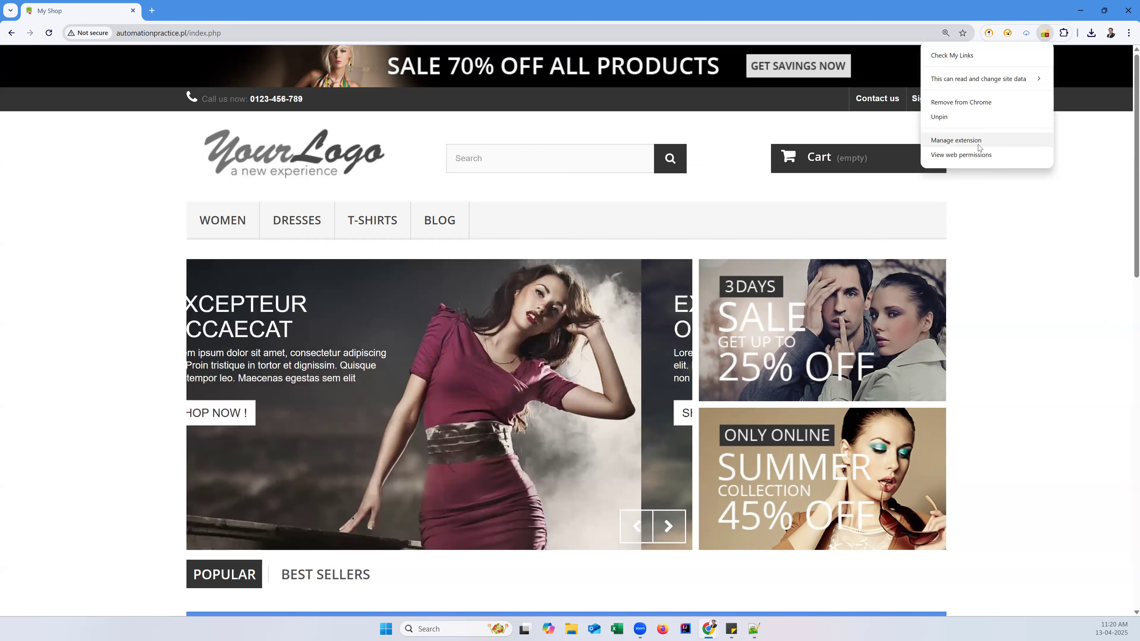
pyautogui.click(977, 143)
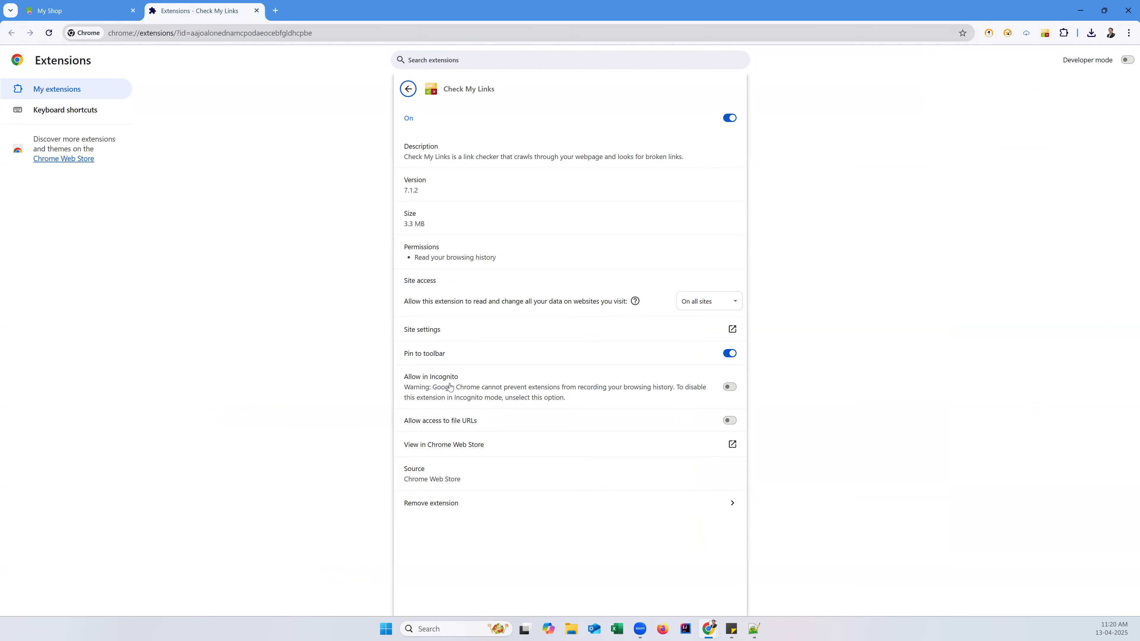
pyautogui.hotkey('ctrl', '+')
pyautogui.hotkey('ctrl', '+')
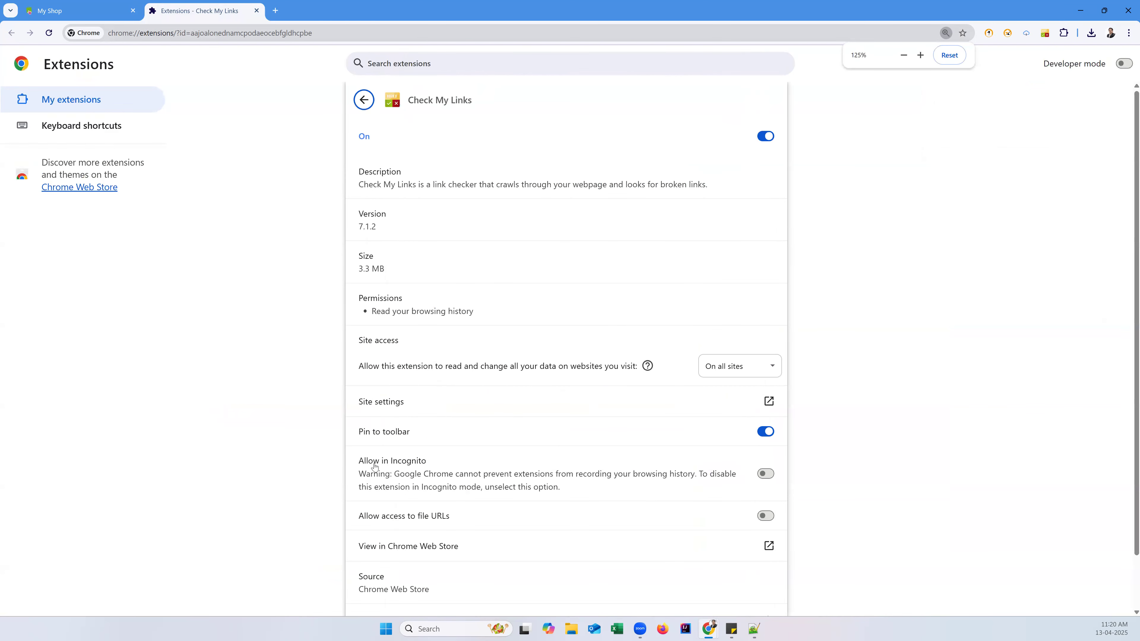
pyautogui.moveTo(432, 466); pyautogui.dragTo(357, 465)
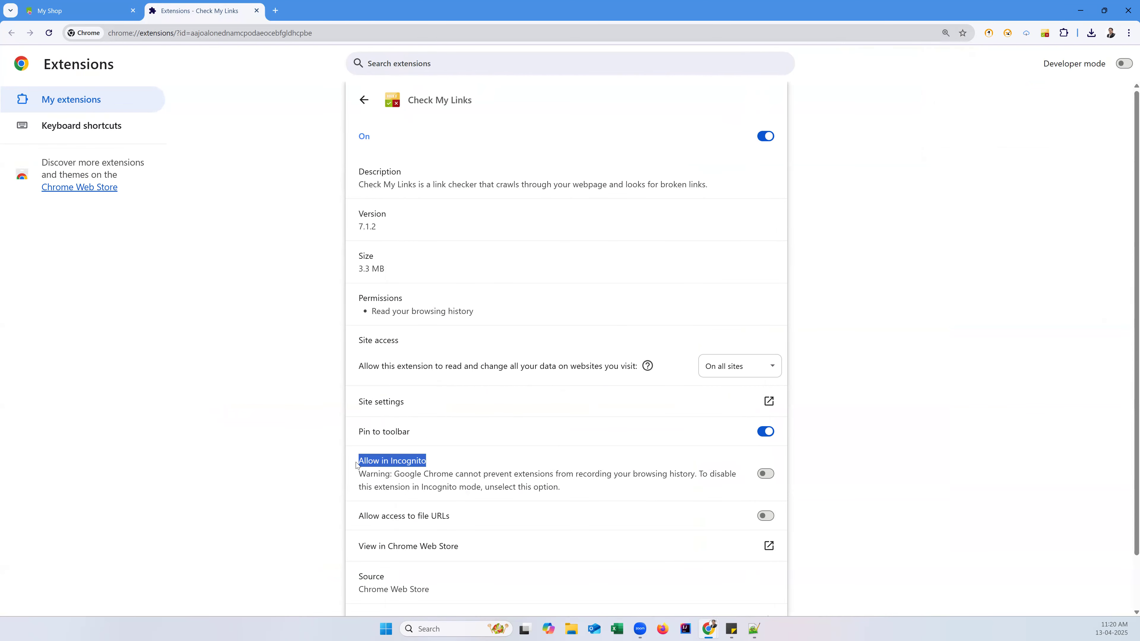
pyautogui.click(768, 475)
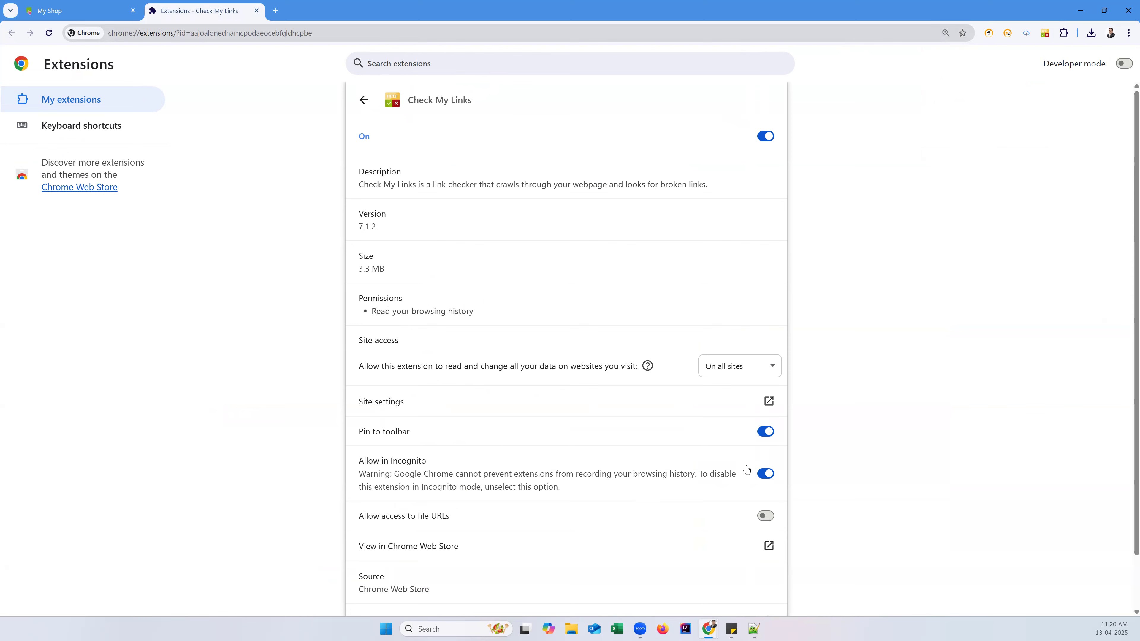
# Load automationpractice.pl/index.php in the existing incognito window and run Check My Links on that page
pyautogui.click(257, 11)
pyautogui.click(1126, 2)
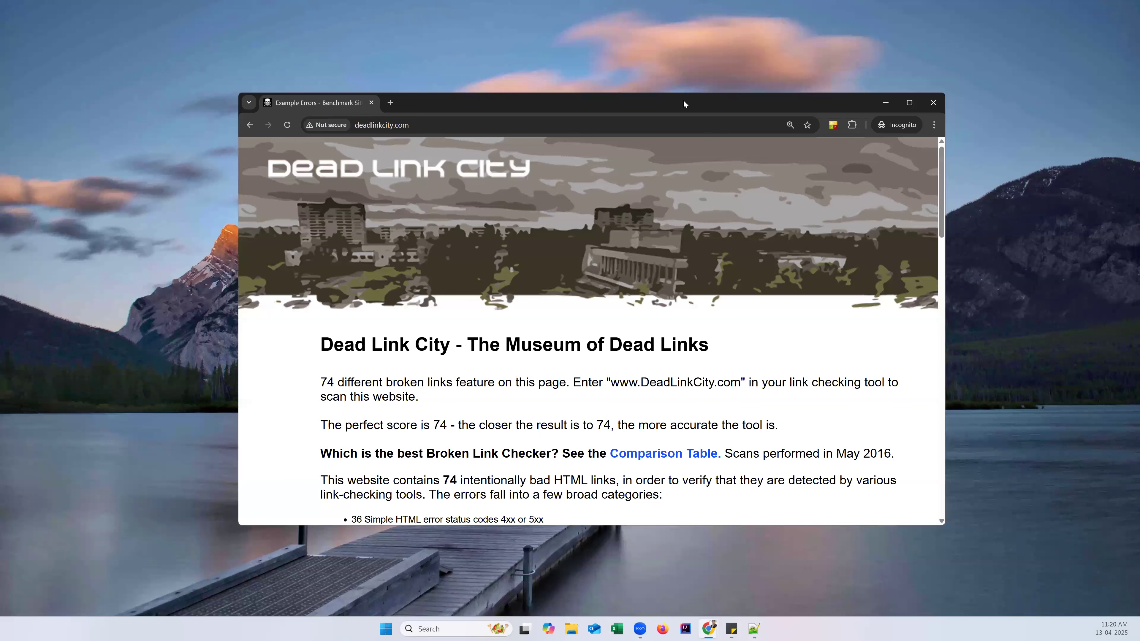
pyautogui.click(209, 34)
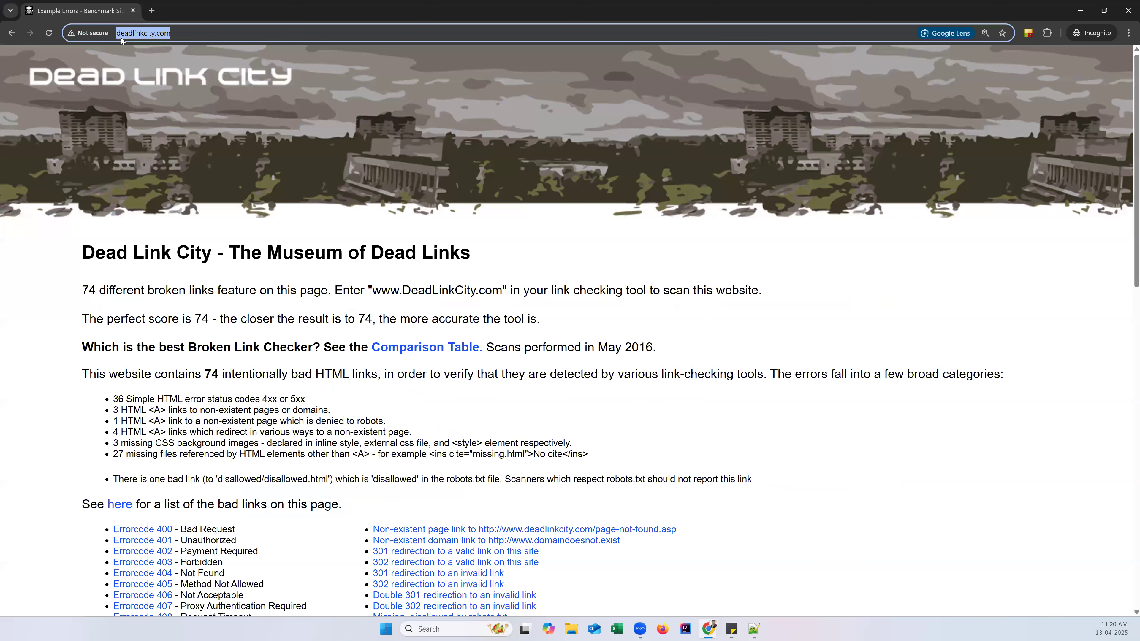
pyautogui.write('automationpractice.pl/index.php')
pyautogui.press('Return')
pyautogui.click(447, 284)
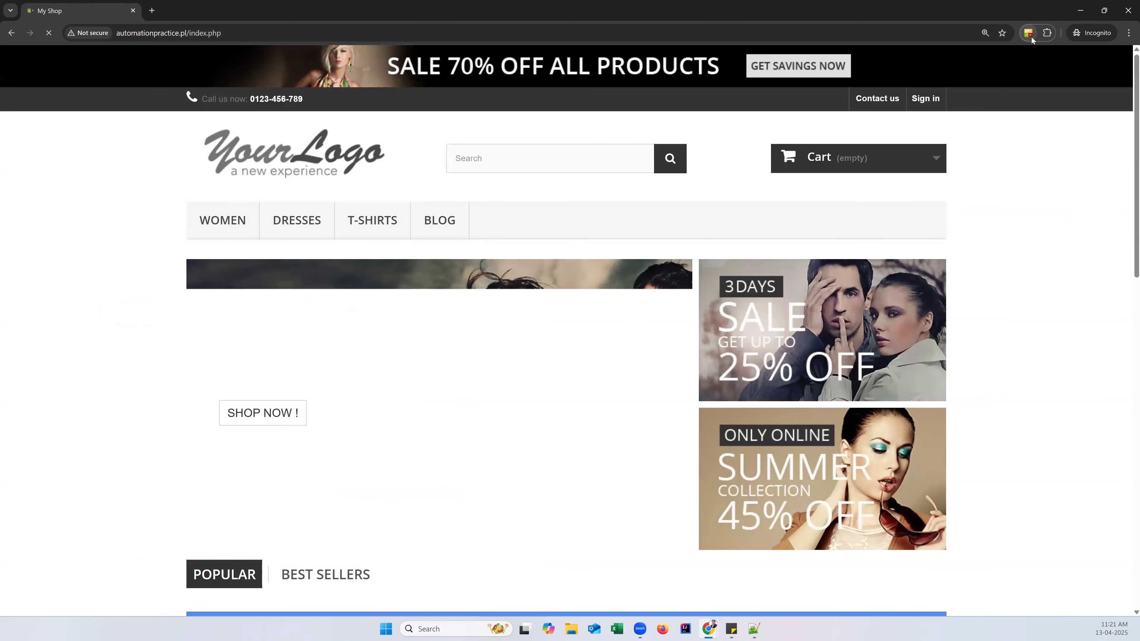
pyautogui.click(1028, 33)
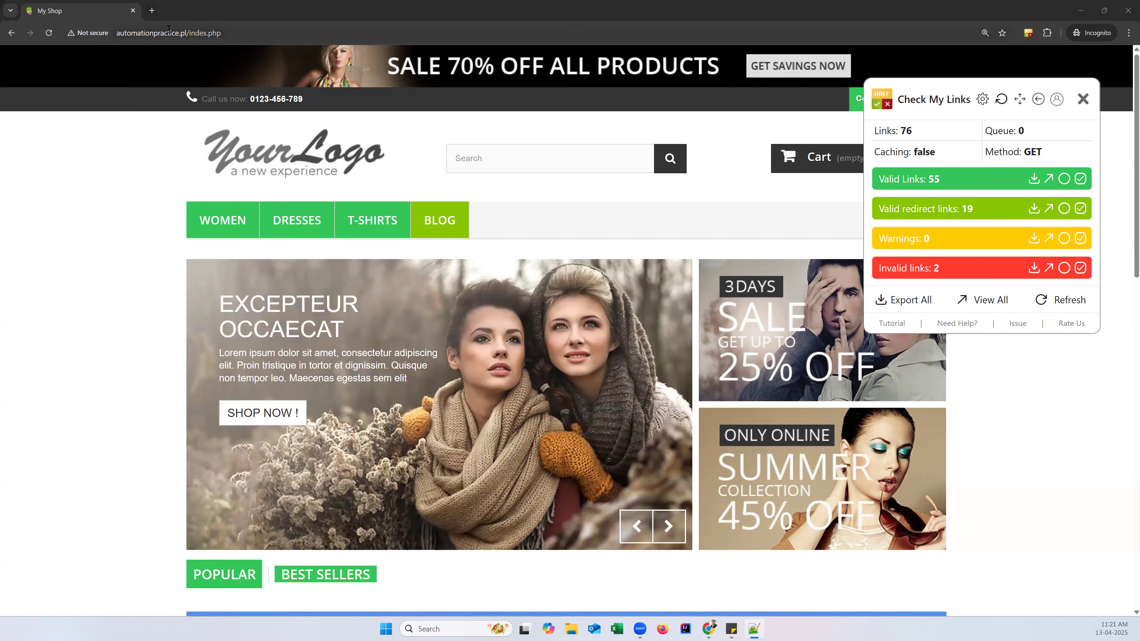
pyautogui.click(1128, 9)
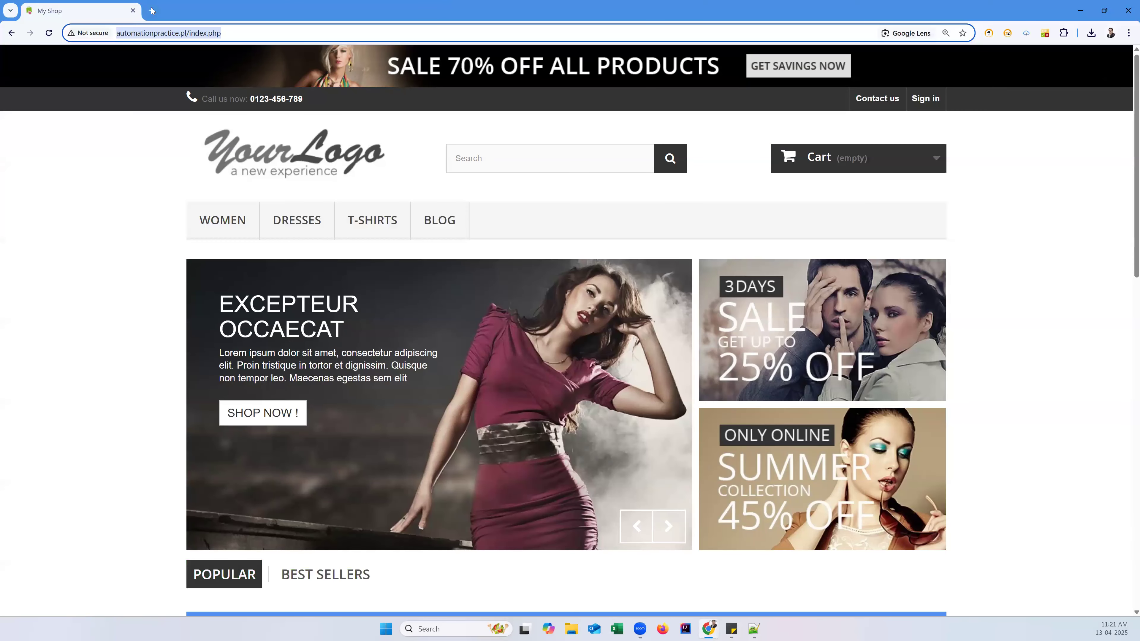
pyautogui.click(153, 11)
pyautogui.write('https://shop.polymer-project.org/')
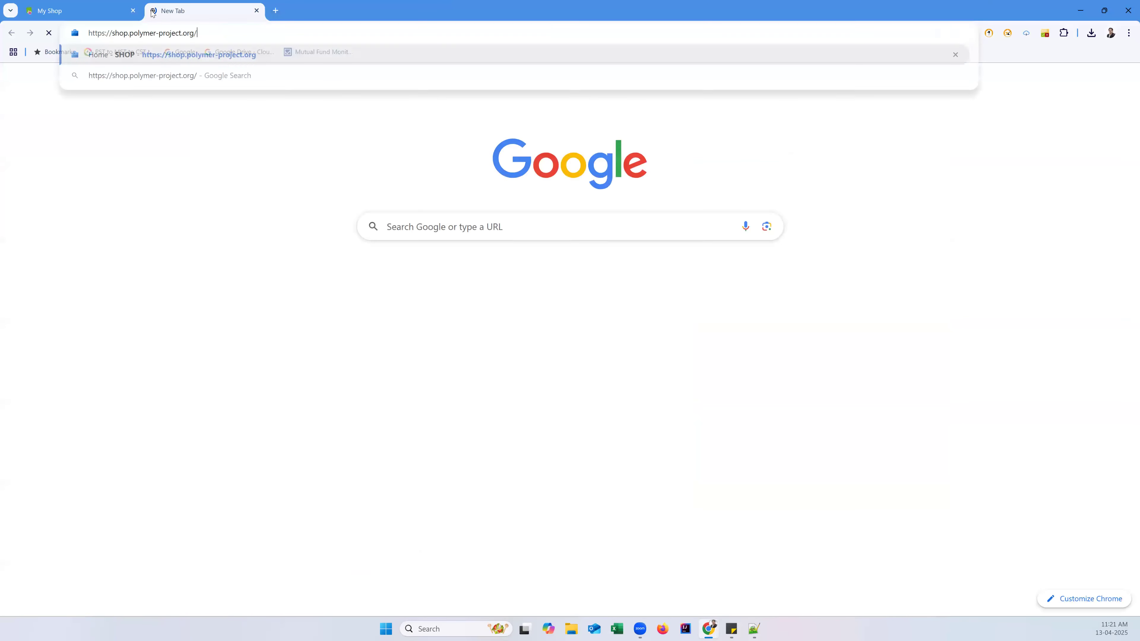
pyautogui.press('Return')
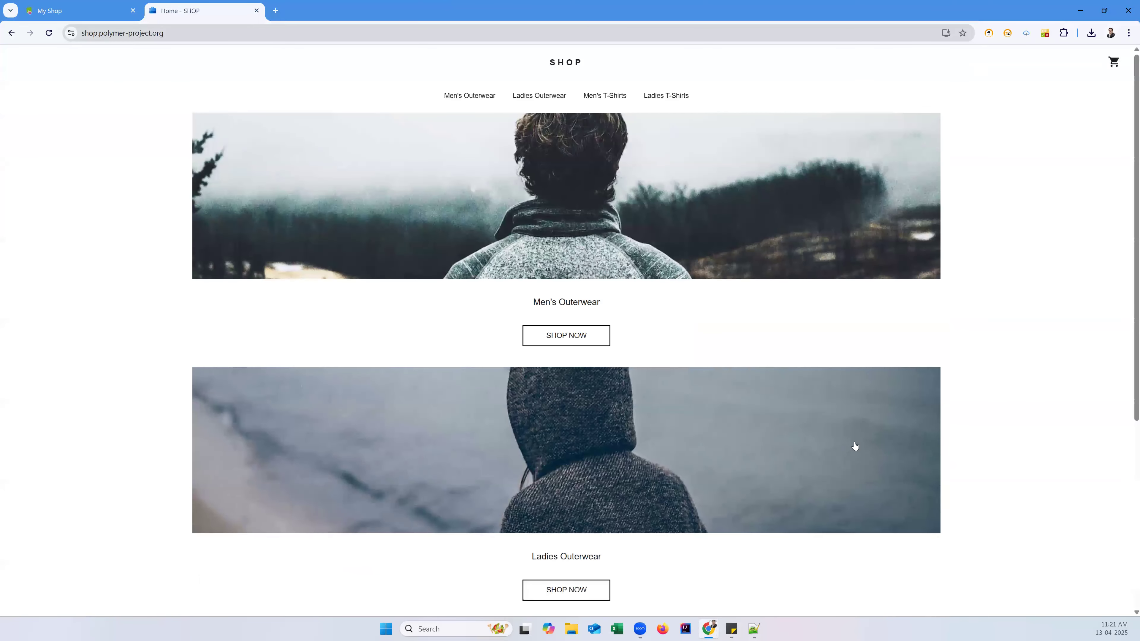
pyautogui.scroll(-5, 852, 448)
pyautogui.scroll(5, 625, 324)
# Inspect the Men's Outerwear heading in the developer tools, read the SelectorsHub shadow DOM notice, and close the tools
pyautogui.rightClick(553, 301)
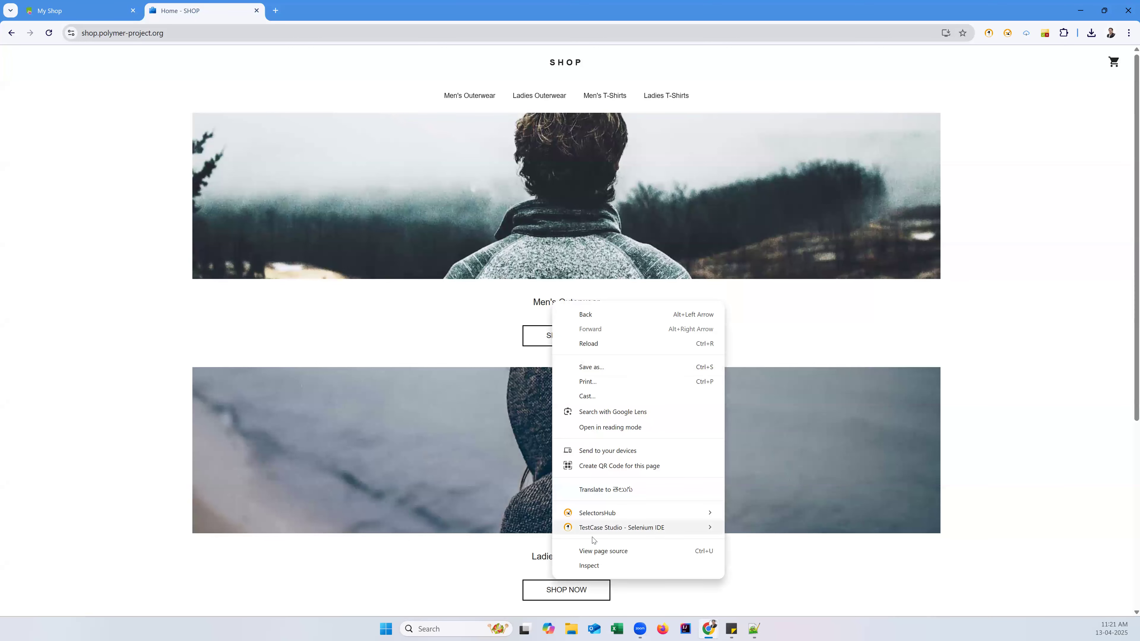
pyautogui.click(589, 566)
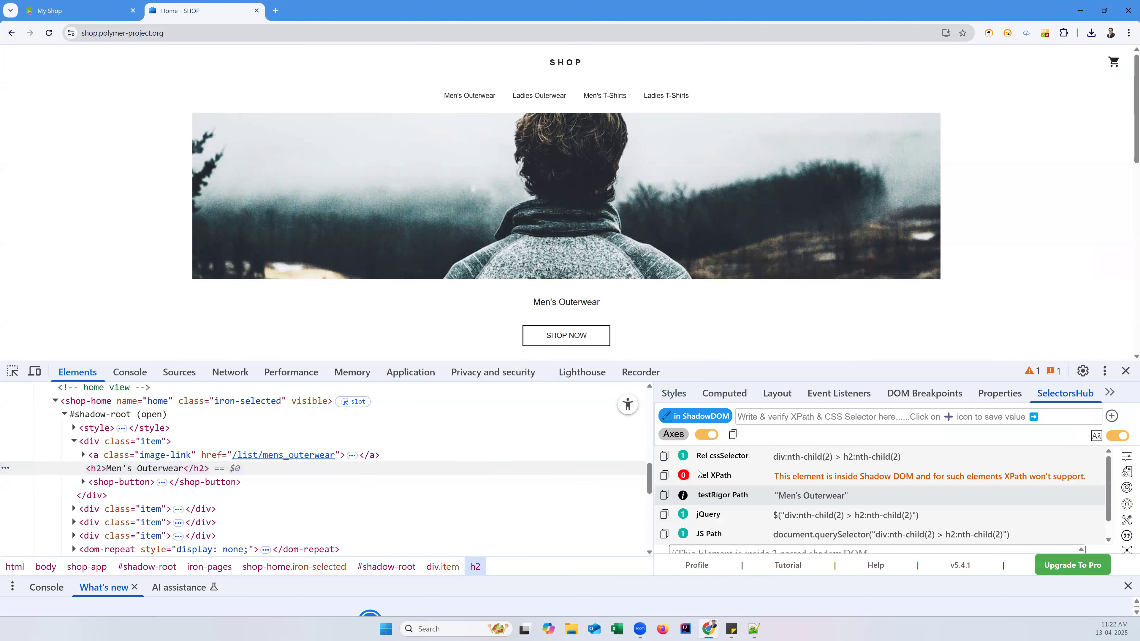
pyautogui.moveTo(687, 454); pyautogui.dragTo(837, 458)
pyautogui.moveTo(924, 460); pyautogui.dragTo(1013, 460)
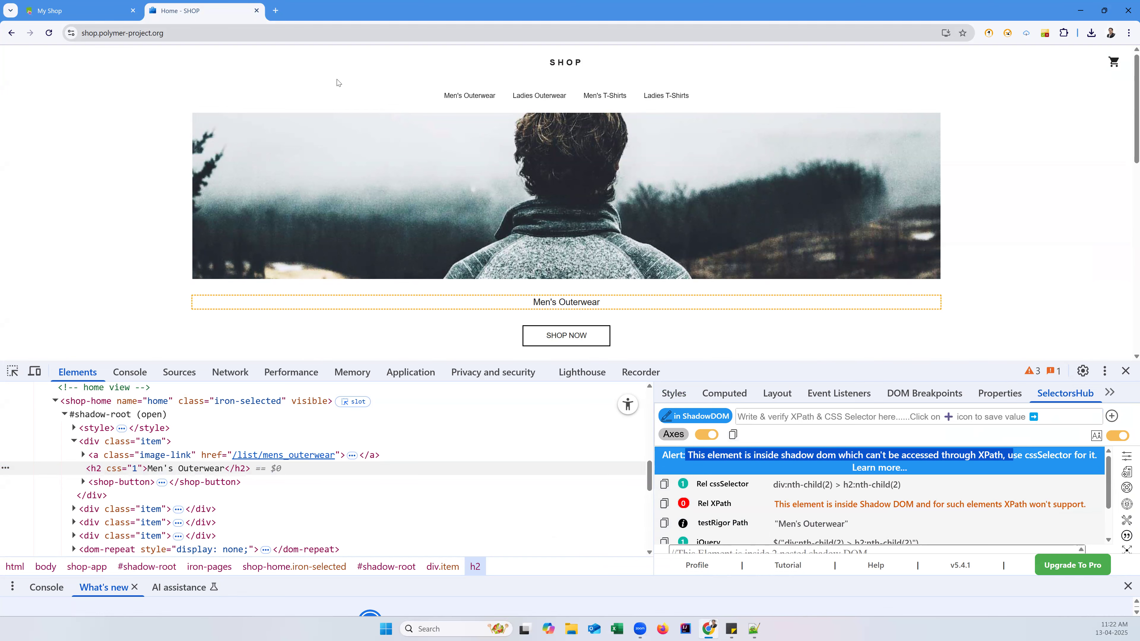
pyautogui.click(1125, 370)
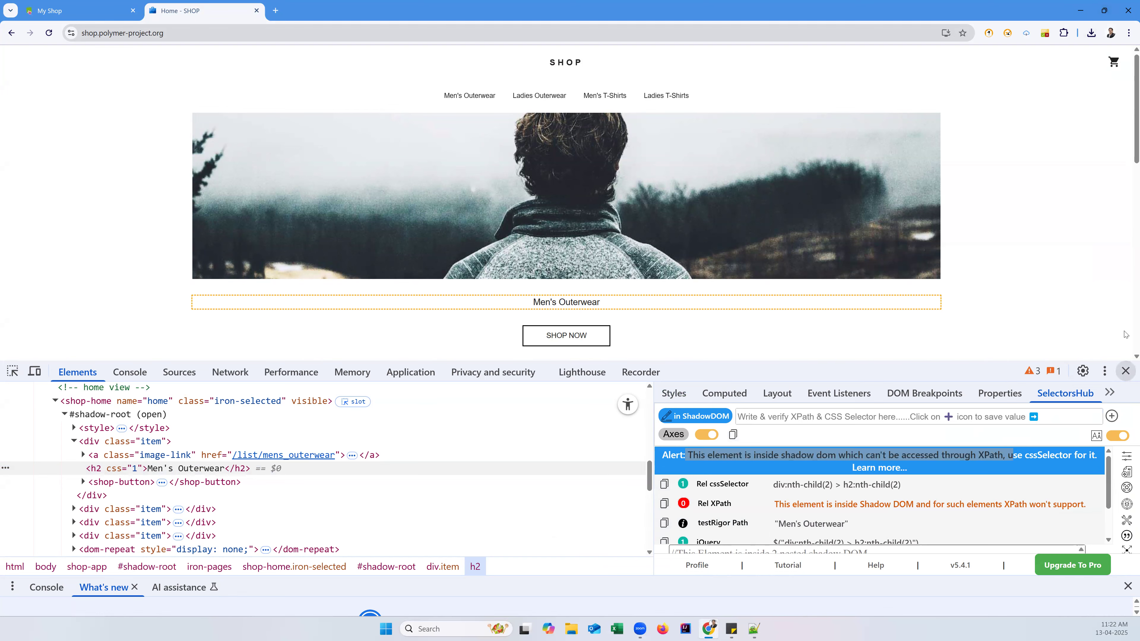
# Run Check My Links on the Polymer shop page and compare its link highlighting with the Men's and Ladies Outerwear headings
pyautogui.click(1044, 33)
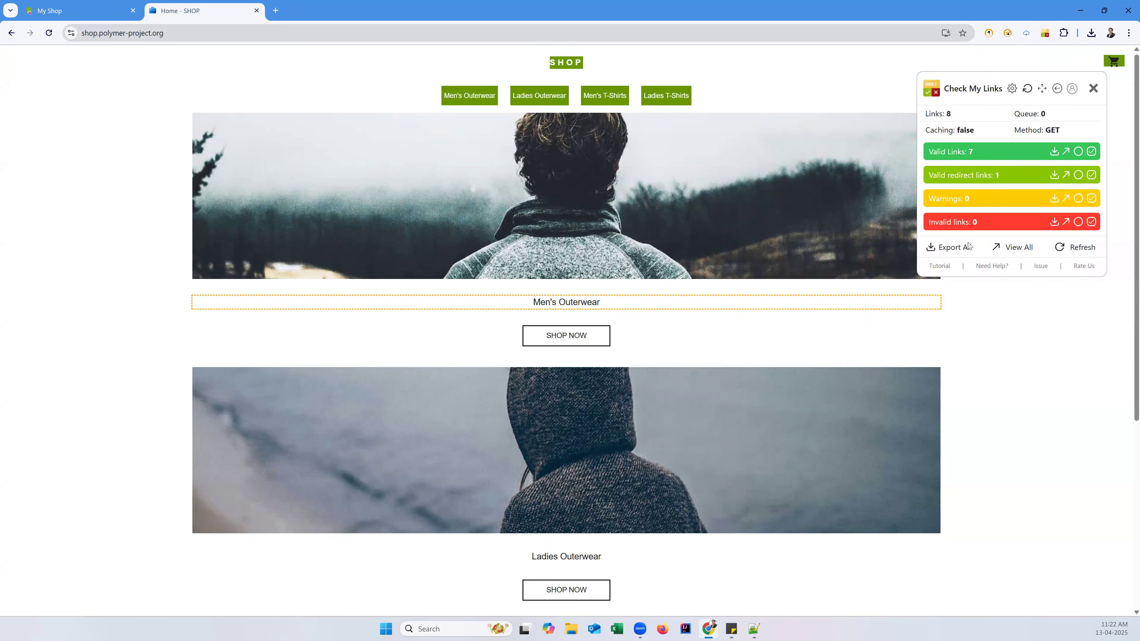
pyautogui.moveTo(534, 302); pyautogui.dragTo(601, 301)
pyautogui.moveTo(533, 562); pyautogui.dragTo(601, 557)
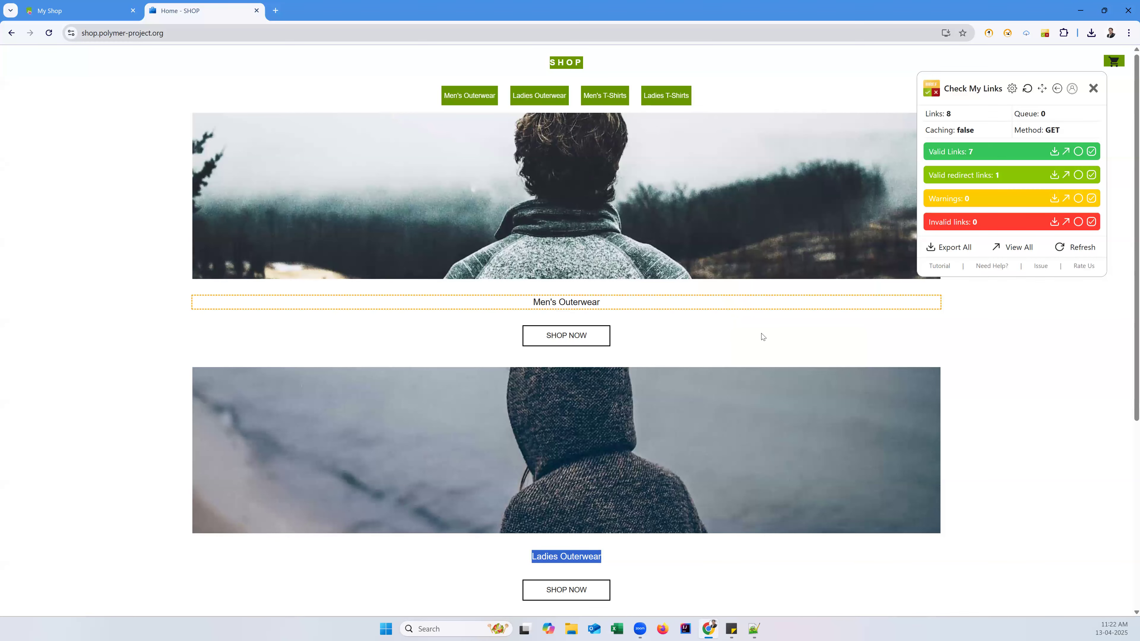
pyautogui.hotkey('ctrl', '+')
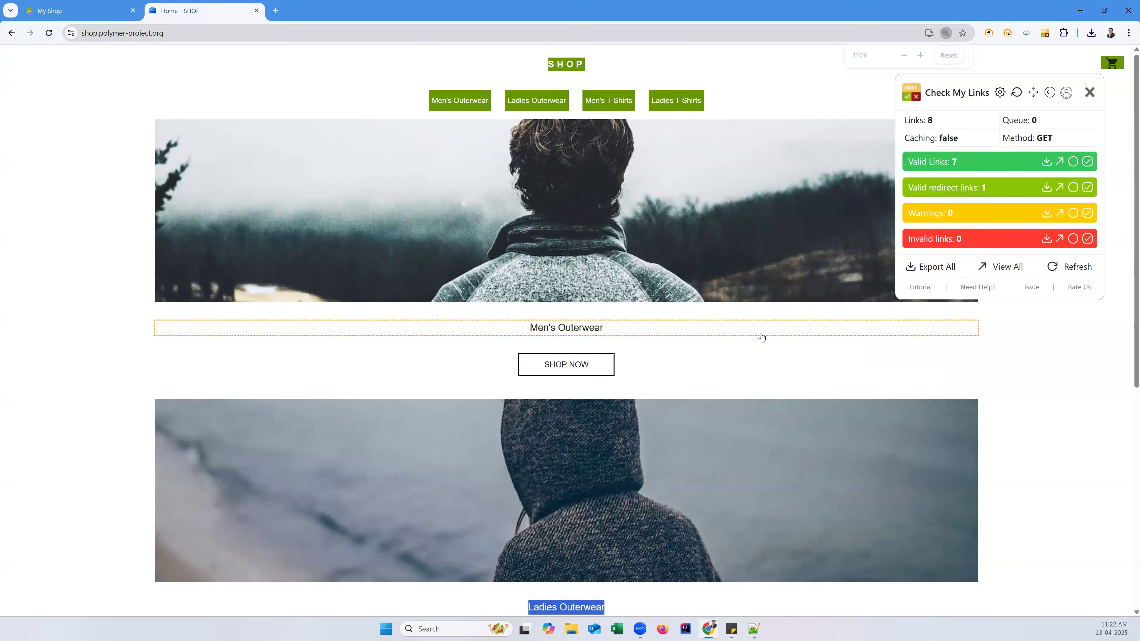
pyautogui.hotkey('ctrl', '+')
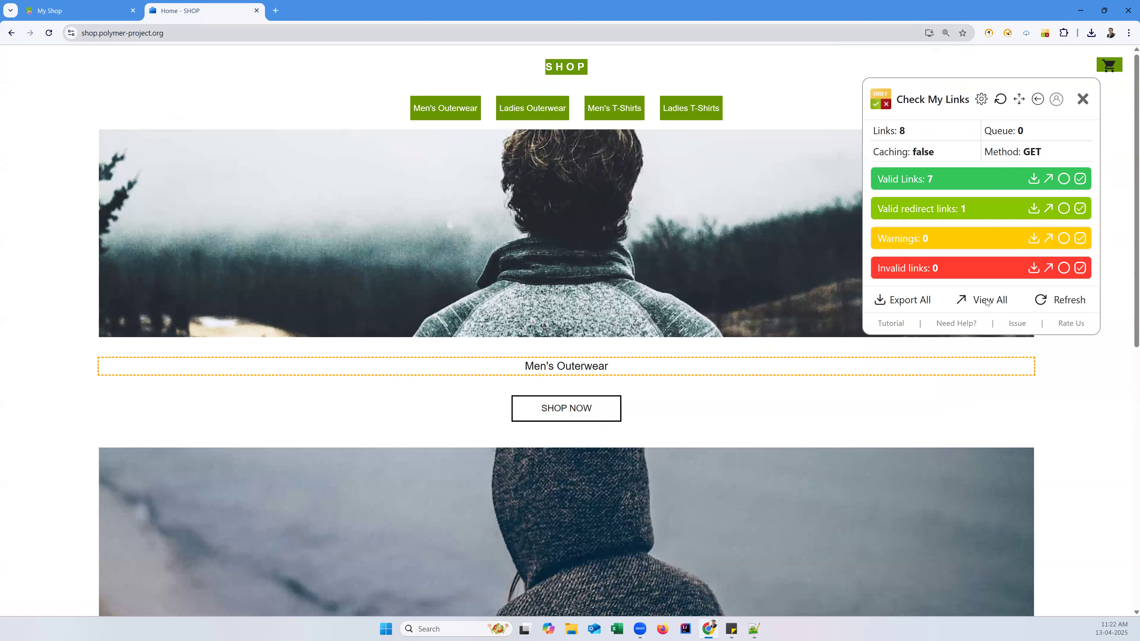
# View the report of all checked links, examine the Ladies and Men's Outerwear labels, and close the report and Polymer shop tabs
pyautogui.click(985, 301)
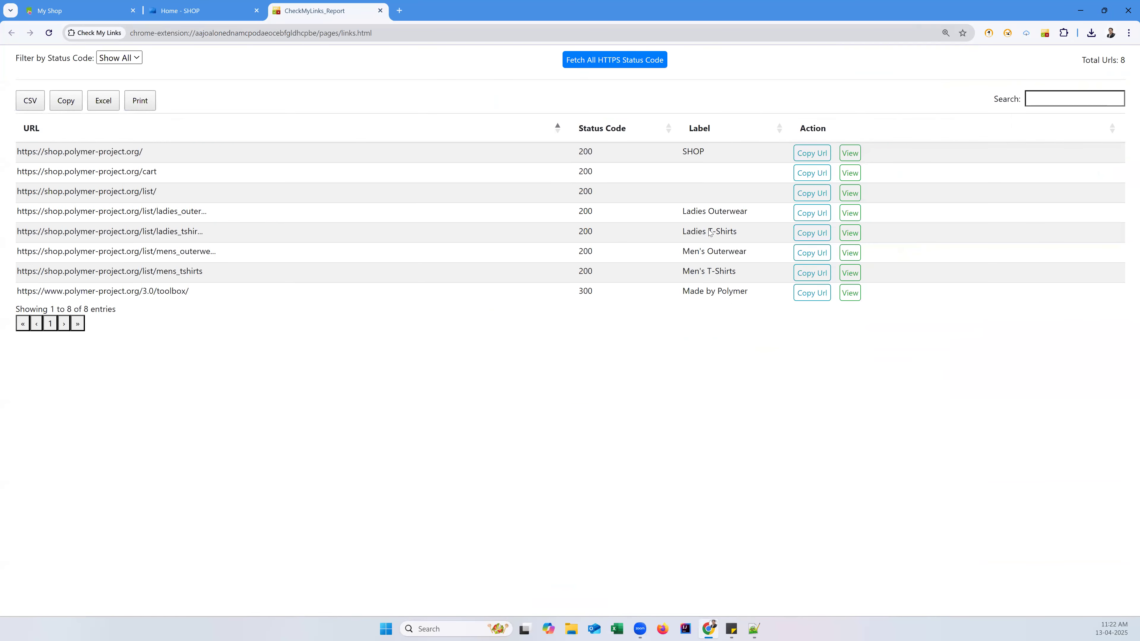
pyautogui.moveTo(682, 211); pyautogui.dragTo(733, 211)
pyautogui.moveTo(682, 252); pyautogui.dragTo(735, 252)
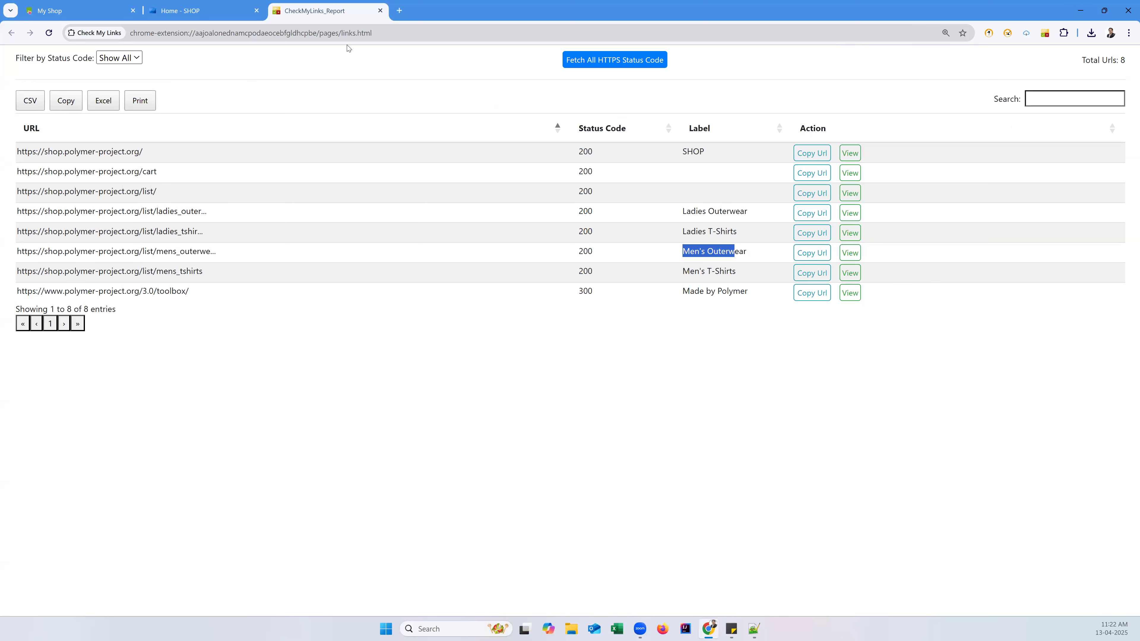
pyautogui.click(381, 13)
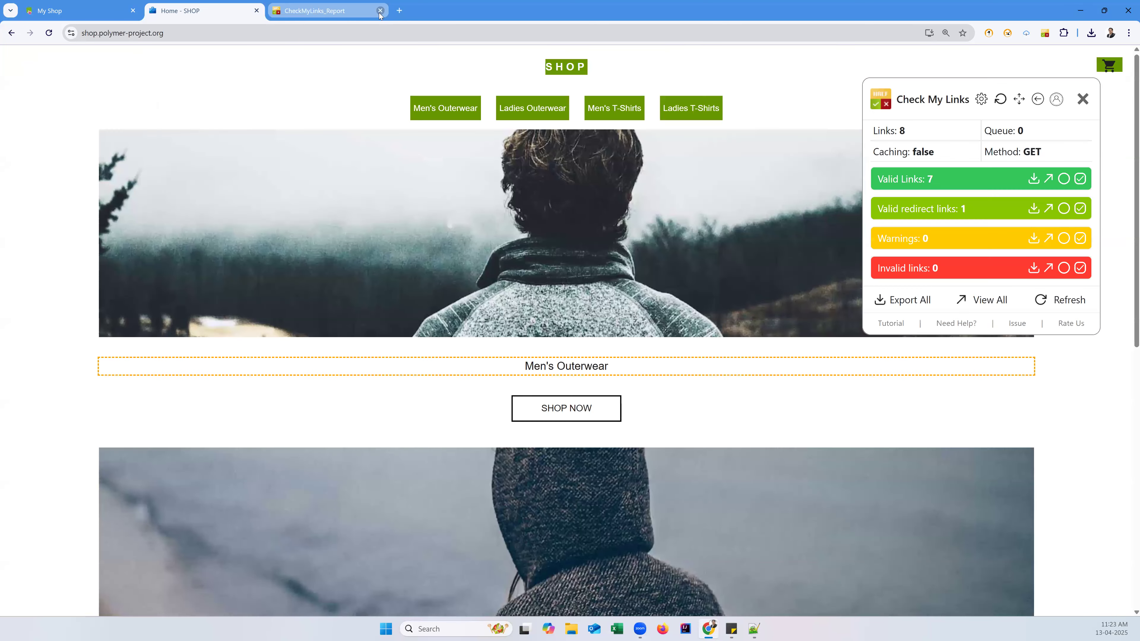
pyautogui.click(255, 12)
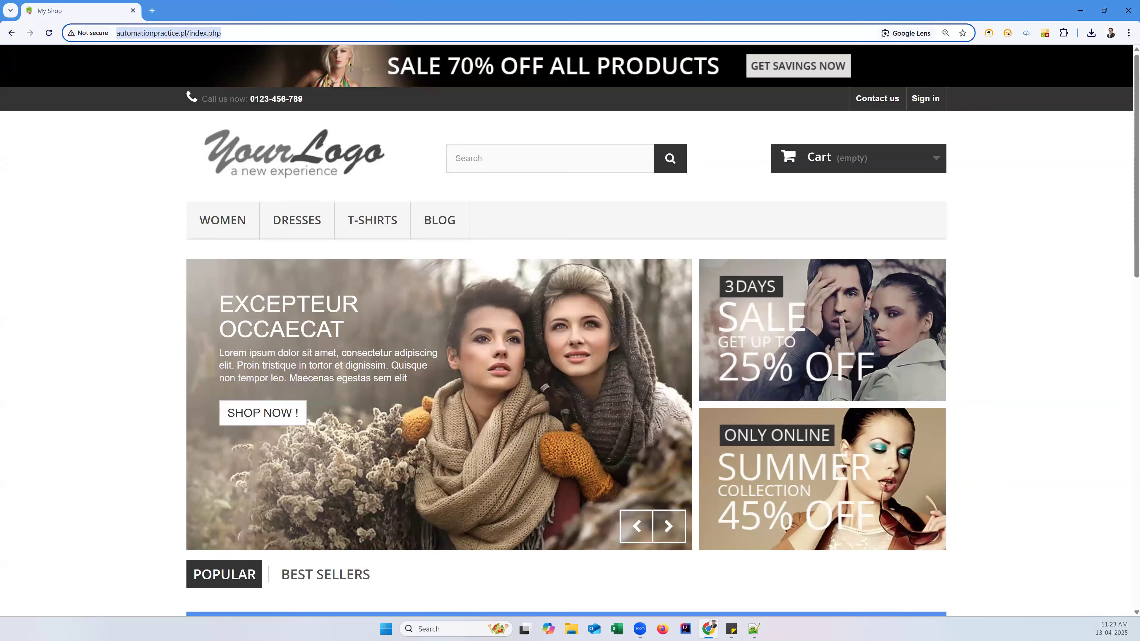
# Run Check My Links on the automationpractice.pl page and open the report listing only the invalid links, enlarged for reading
pyautogui.hotkey('alt', 'Tab')
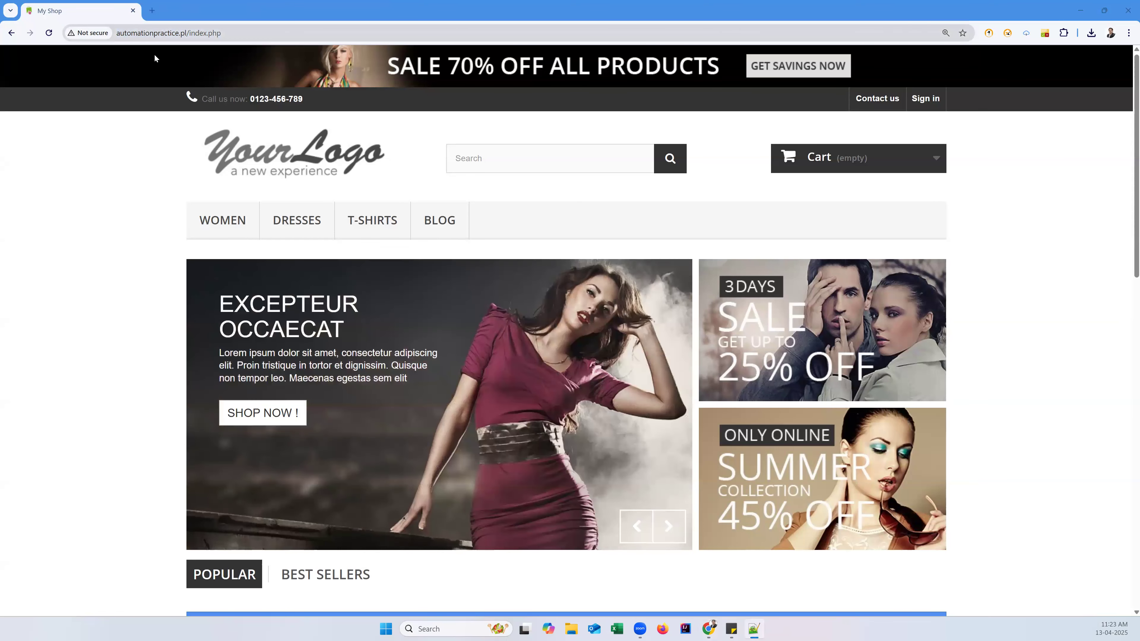
pyautogui.click(329, 30)
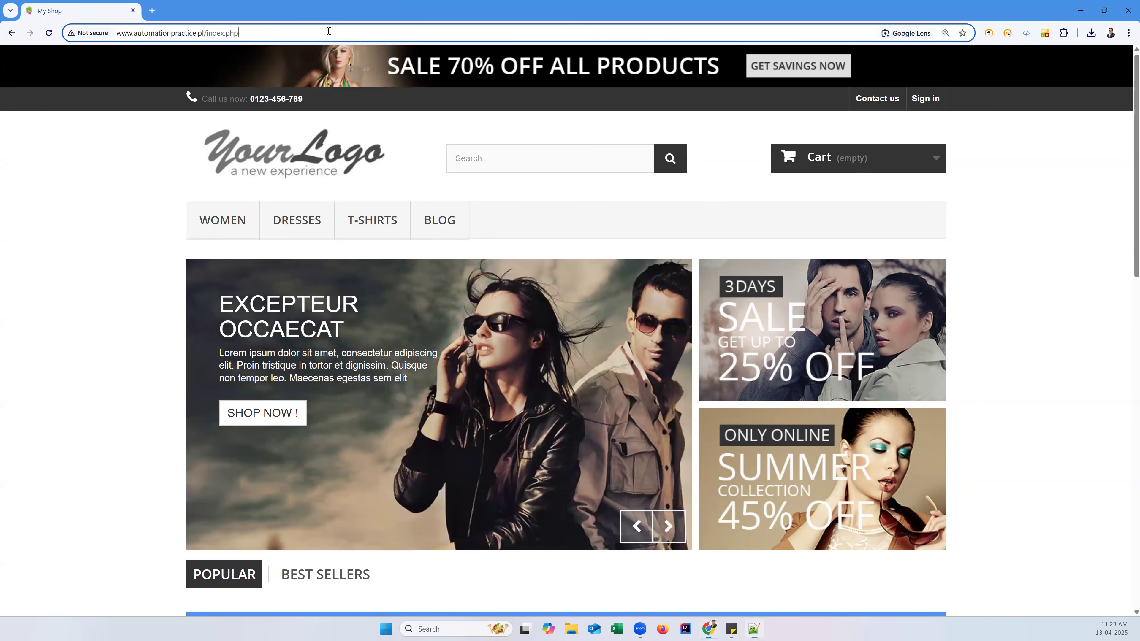
pyautogui.click(1045, 33)
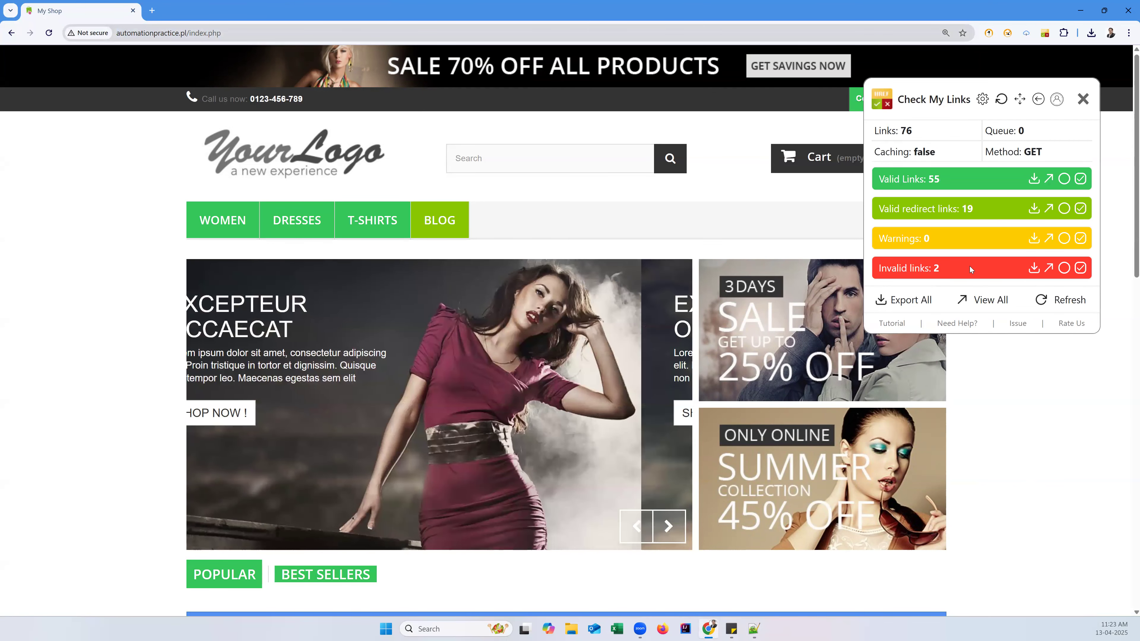
pyautogui.click(1048, 268)
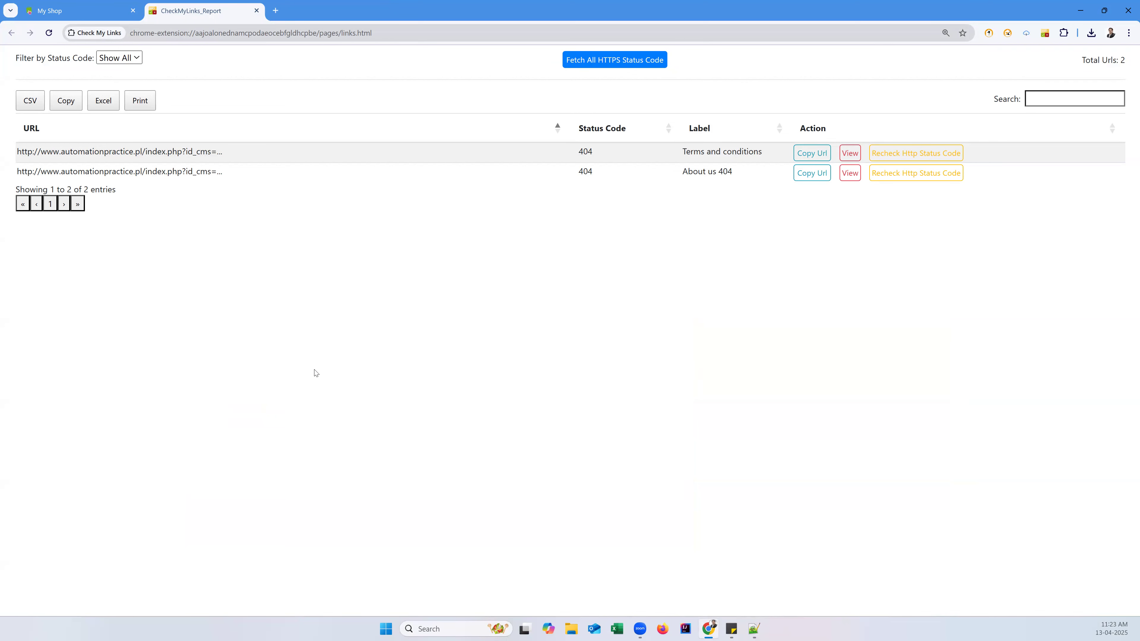
pyautogui.hotkey('ctrl', '+')
pyautogui.hotkey('ctrl', '+')
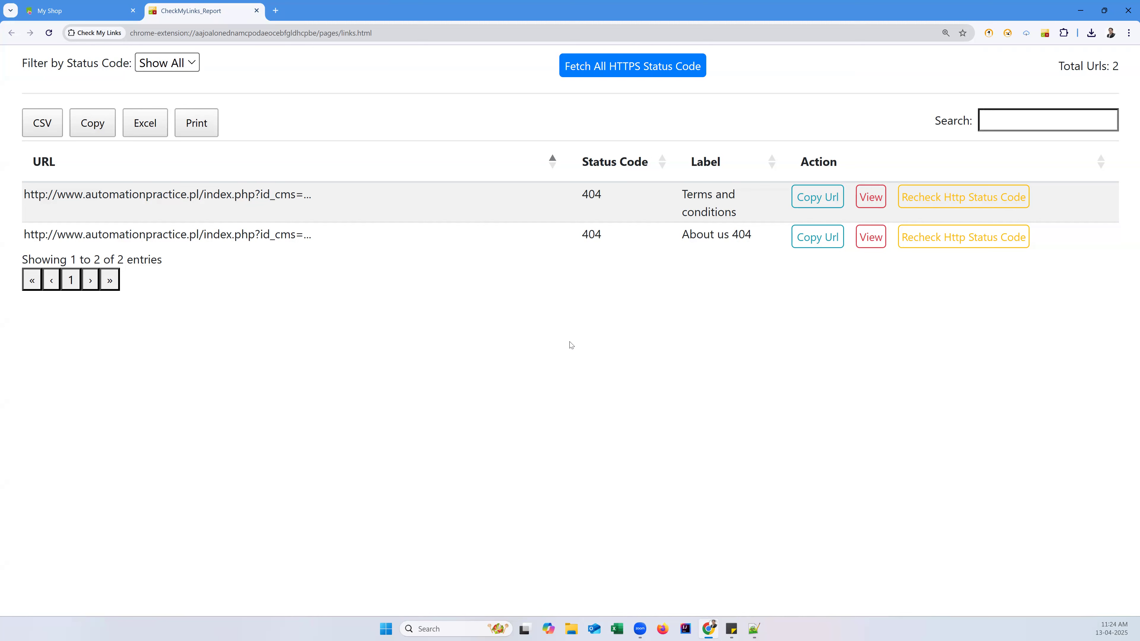
# Recheck the Terms and conditions link's HTTP status code and start the automated status code fetch for all invalid URLs
pyautogui.click(925, 191)
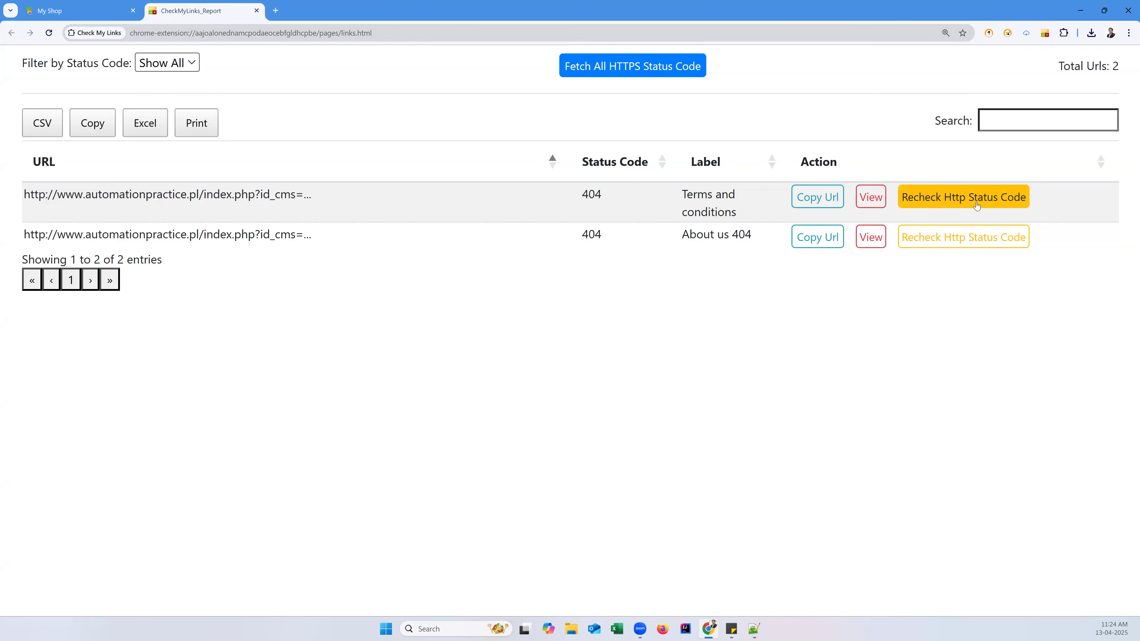
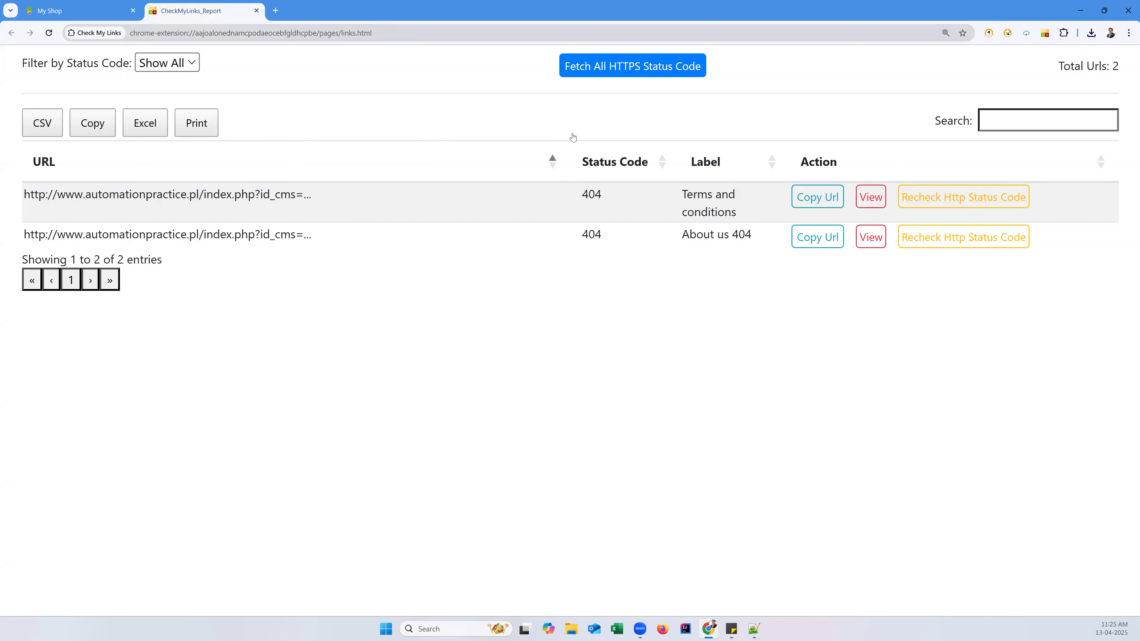
pyautogui.click(643, 68)
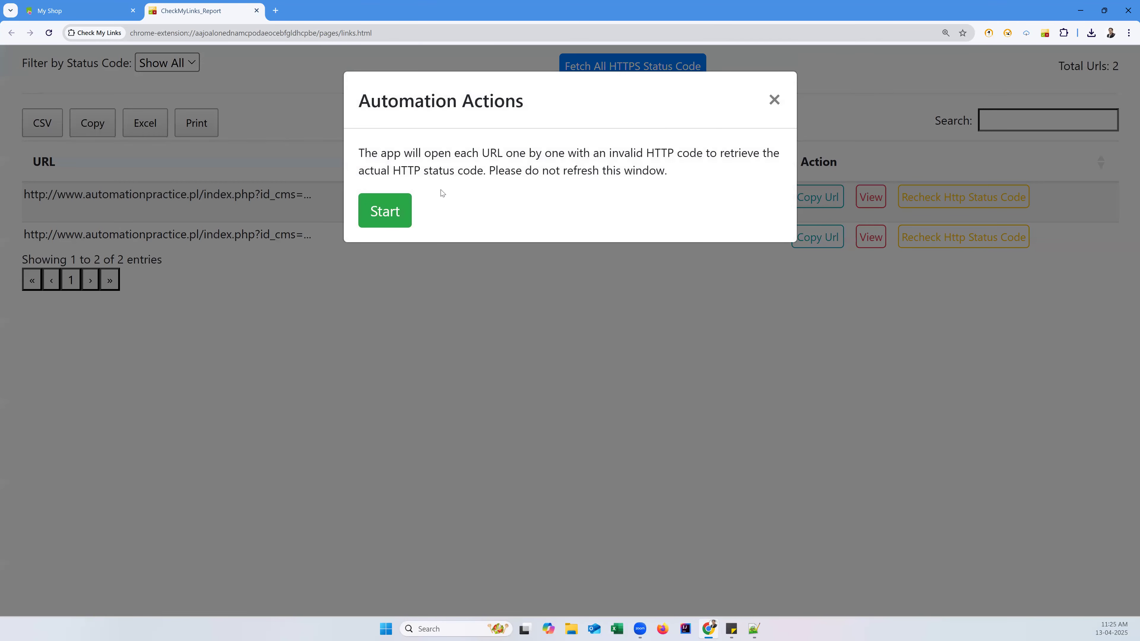
pyautogui.click(399, 216)
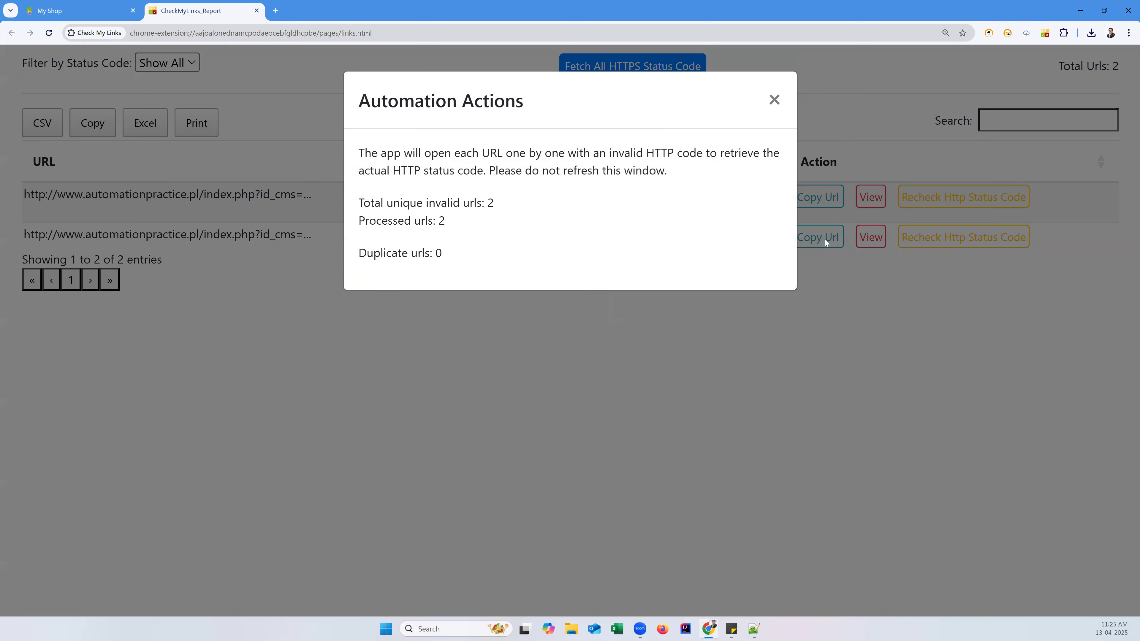
# Check the unique invalid URL count in the Automation Actions summary, dismiss the summary and close the report
pyautogui.moveTo(393, 203); pyautogui.dragTo(497, 203)
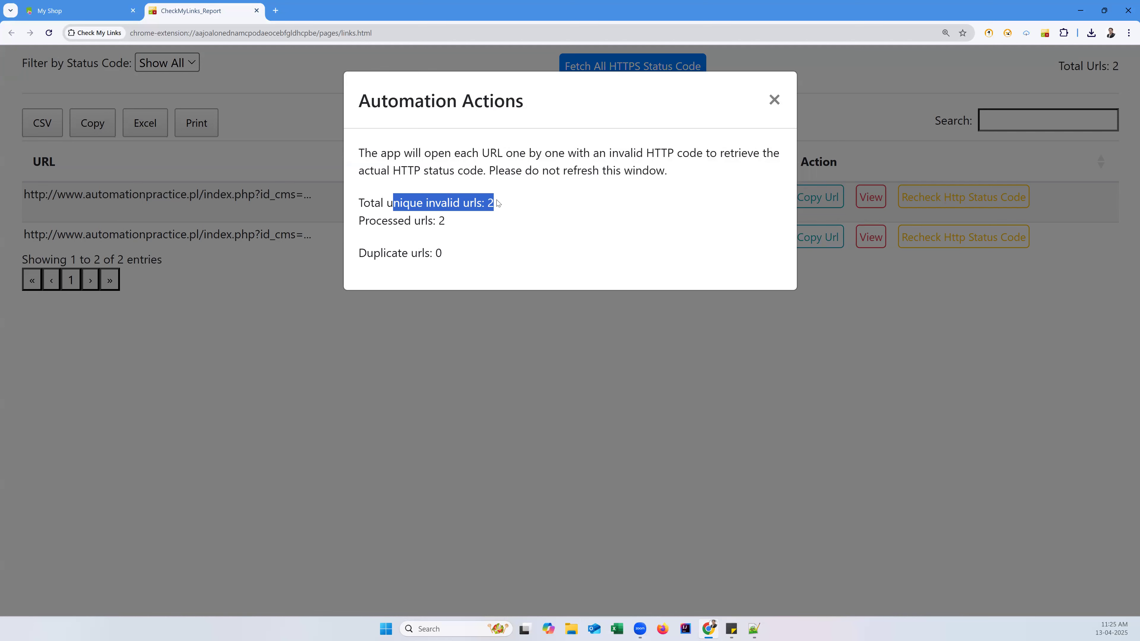
pyautogui.click(773, 99)
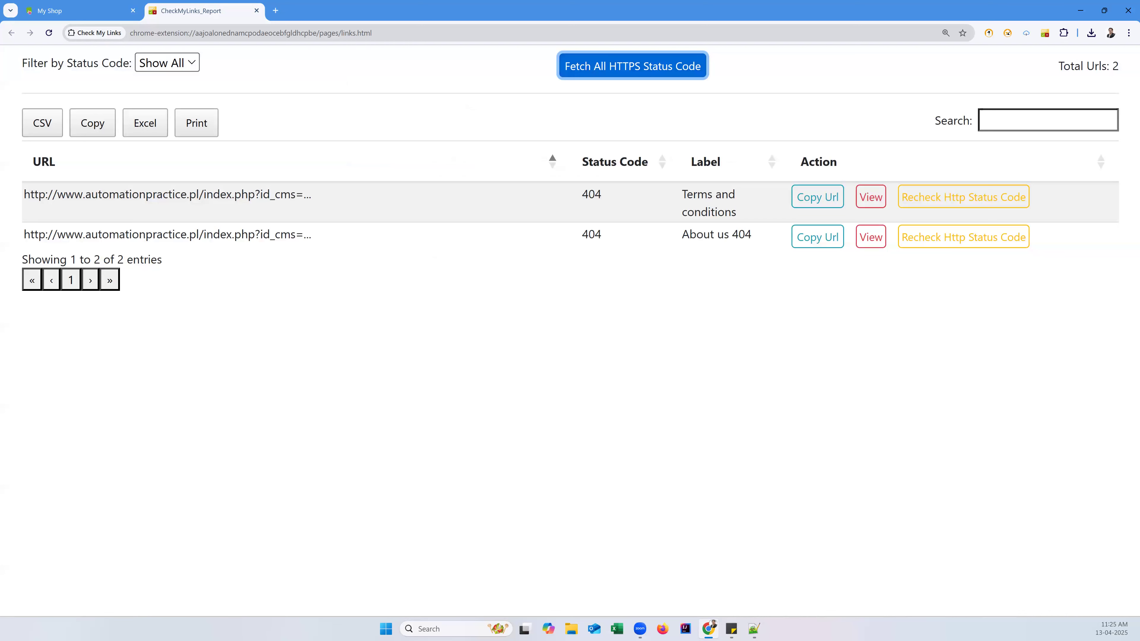
pyautogui.hotkey('alt', 'Tab')
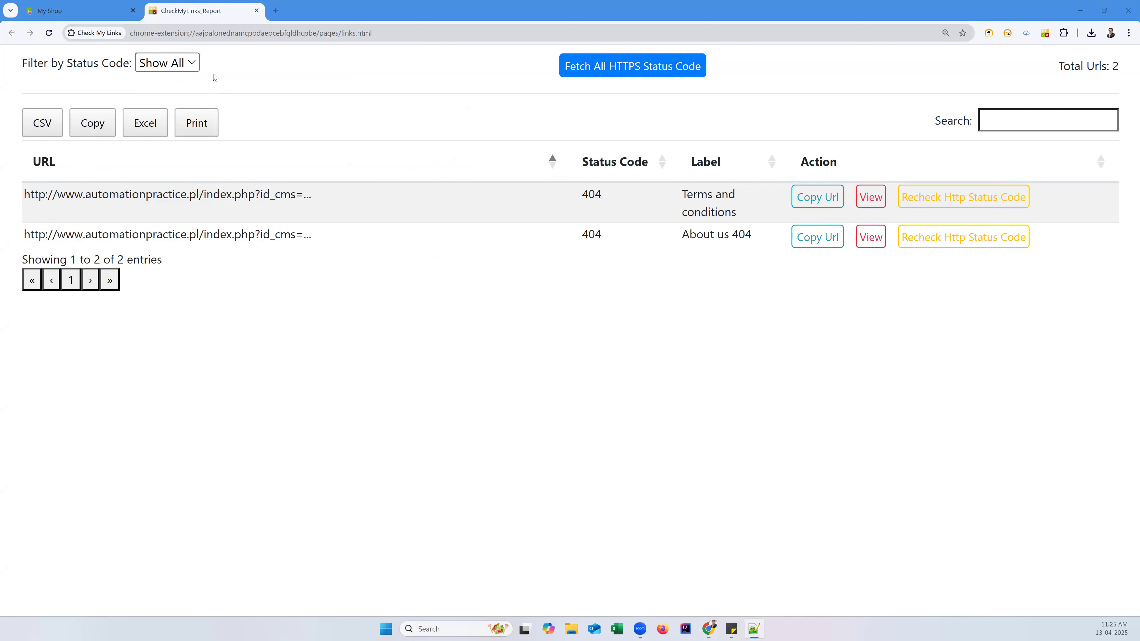
pyautogui.click(257, 11)
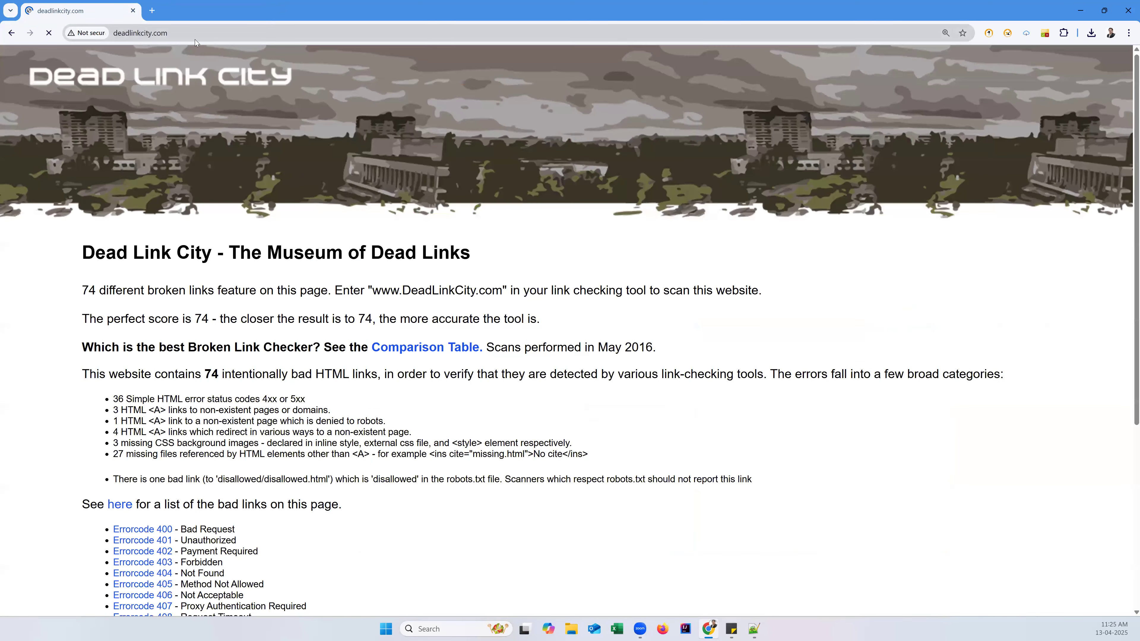
# Run Check My Links on the deadlinkcity.com page and examine the totals for links, queue and invalid links
pyautogui.scroll(-5, 699, 392)
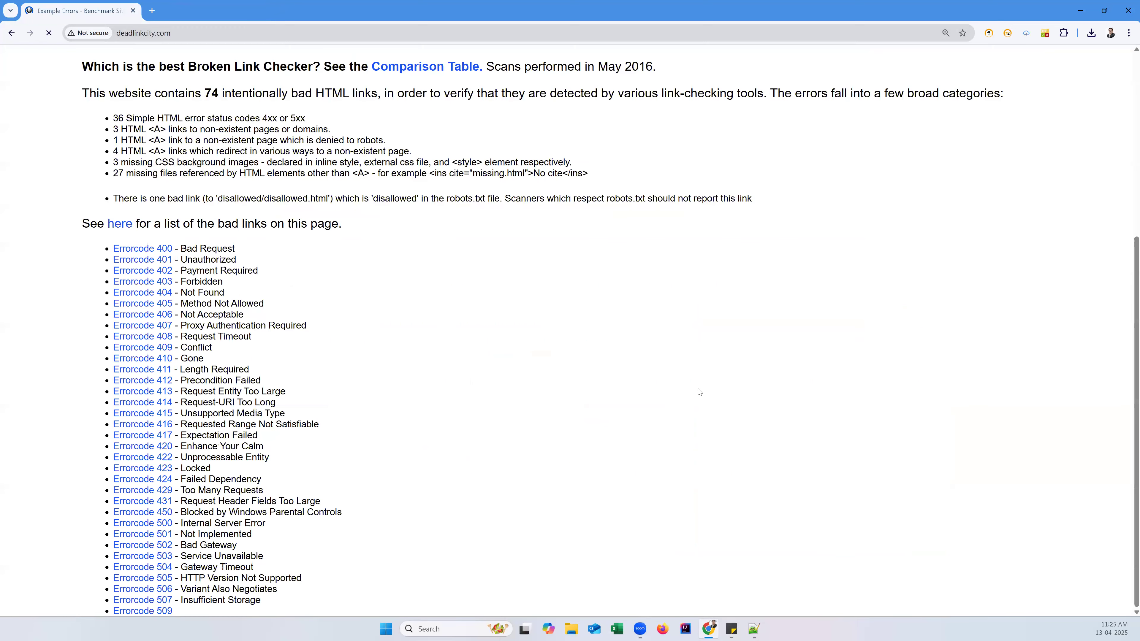
pyautogui.scroll(5, 699, 392)
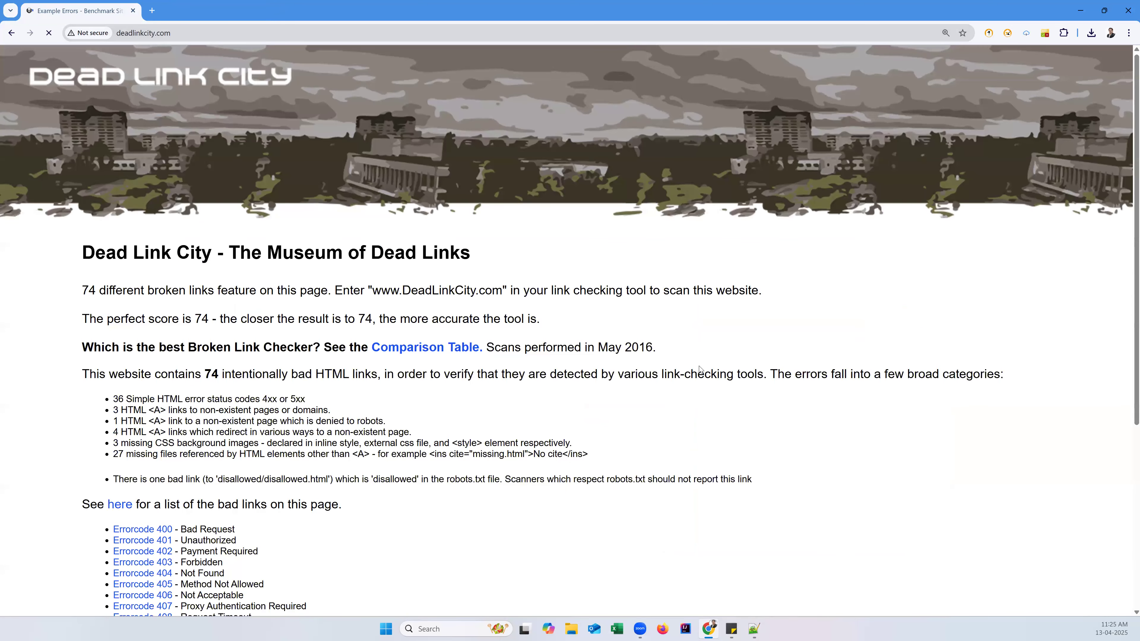
pyautogui.click(1044, 33)
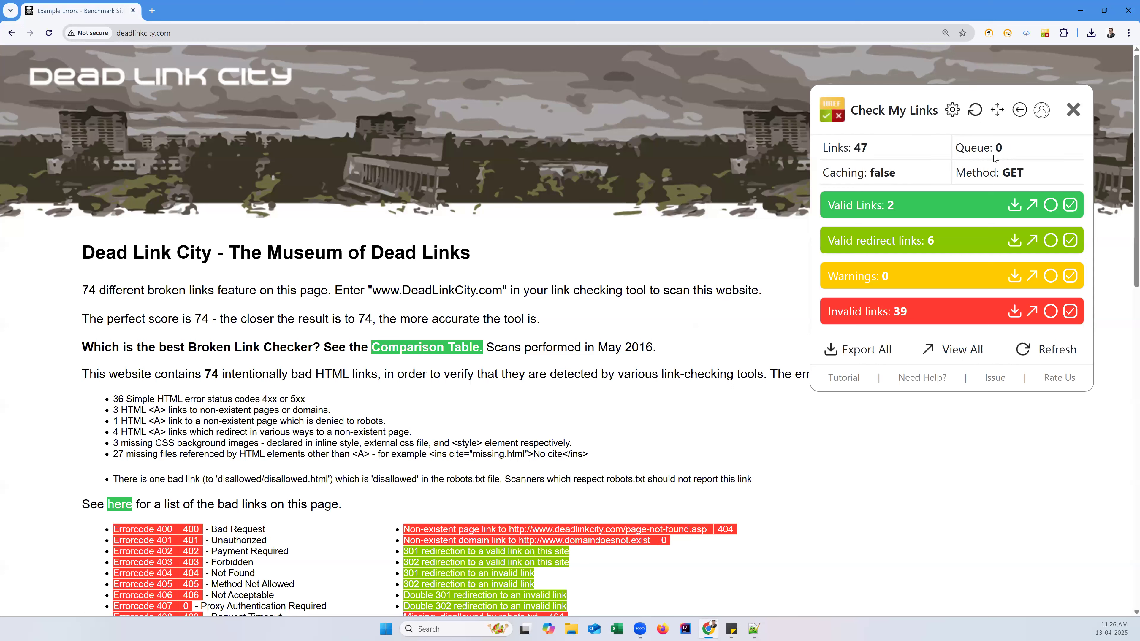
pyautogui.doubleClick(861, 147)
pyautogui.moveTo(984, 147); pyautogui.dragTo(1001, 148)
pyautogui.doubleClick(896, 311)
# Open the report listing only the invalid Dead Link City links and look through their status codes
pyautogui.click(1029, 316)
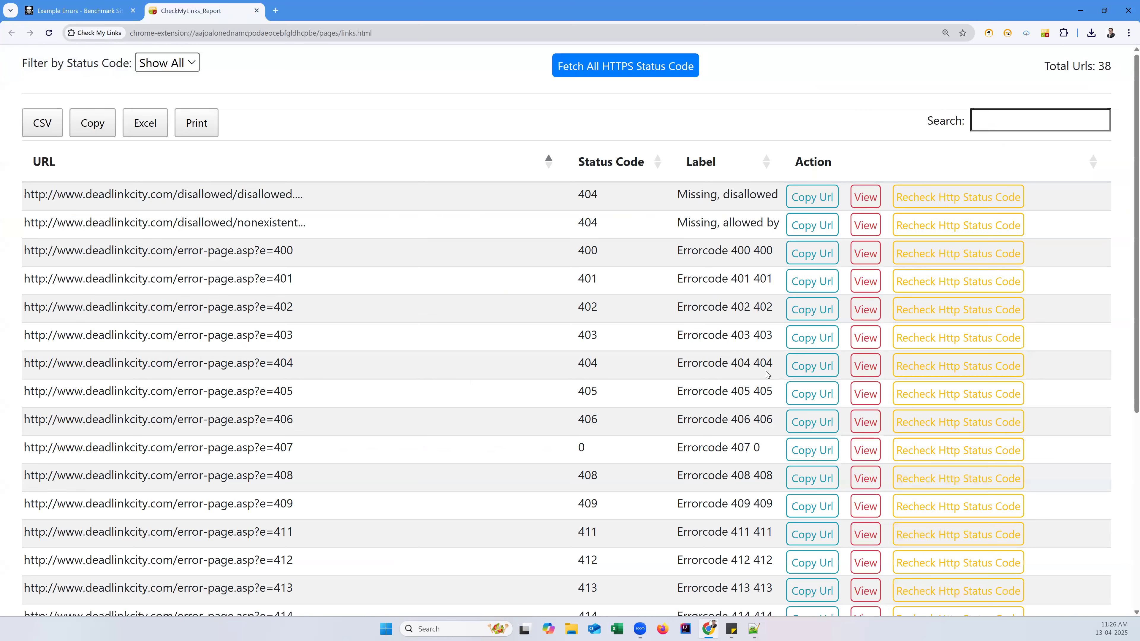
pyautogui.scroll(-3, 766, 374)
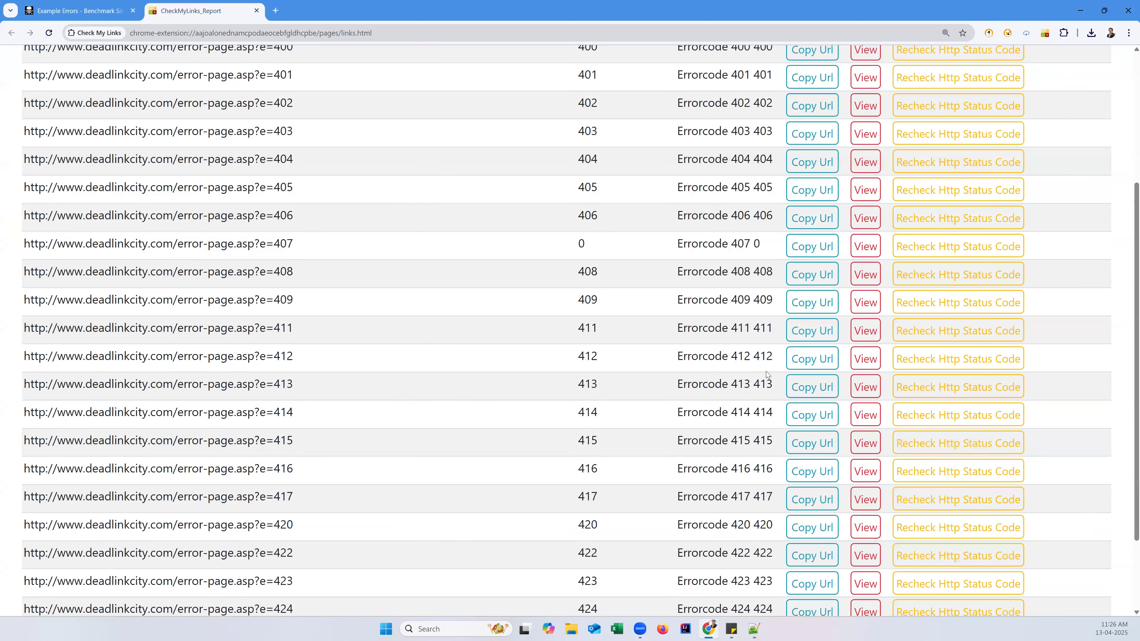
pyautogui.scroll(3, 766, 371)
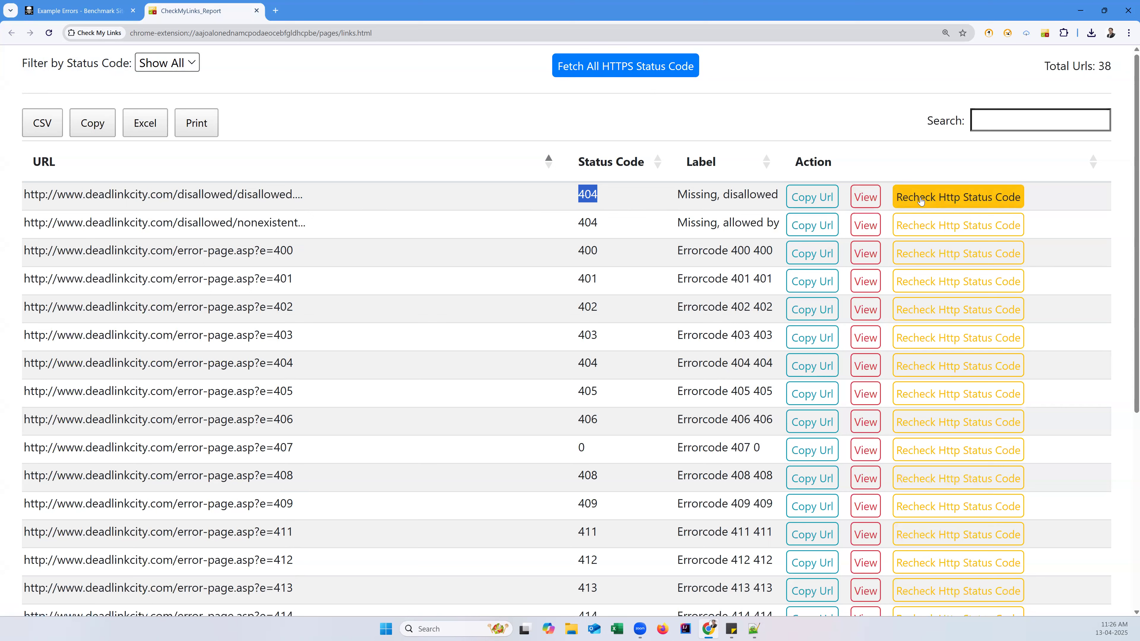
# Recheck the HTTP status codes of the two URLs in the "disallowed" folder, look through the remaining invalid links and close the report
pyautogui.click(974, 200)
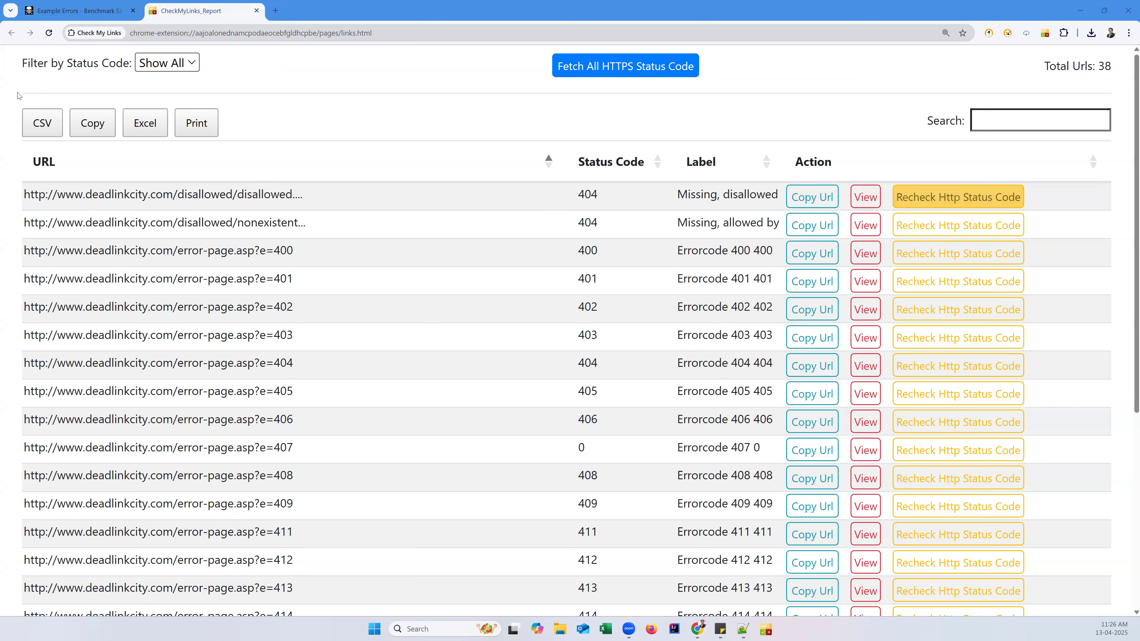
pyautogui.click(936, 197)
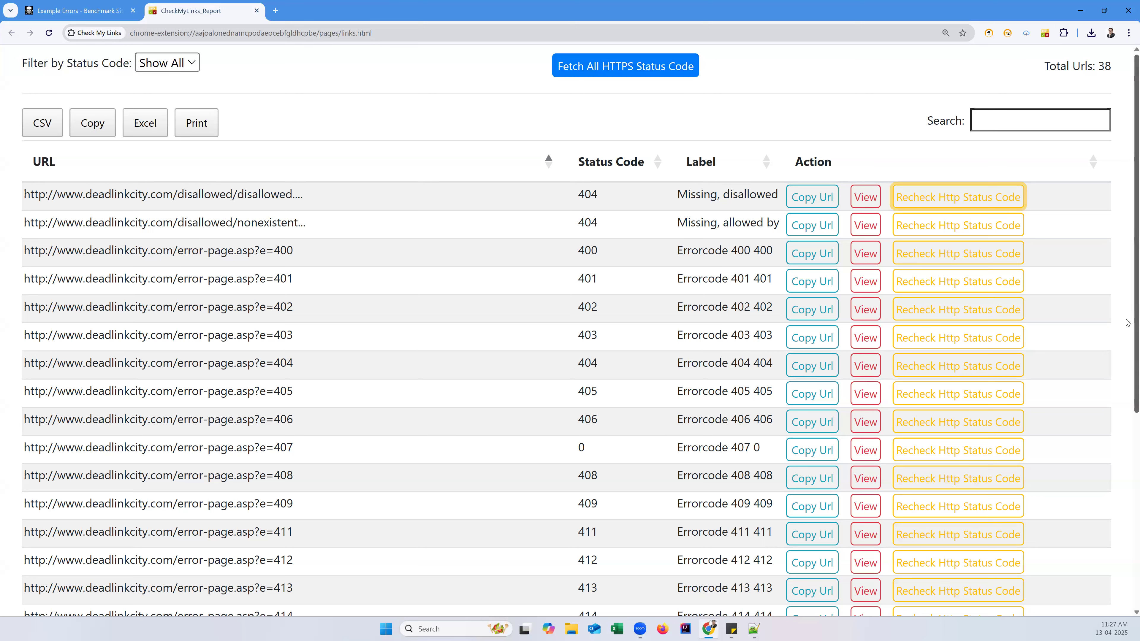
pyautogui.click(911, 225)
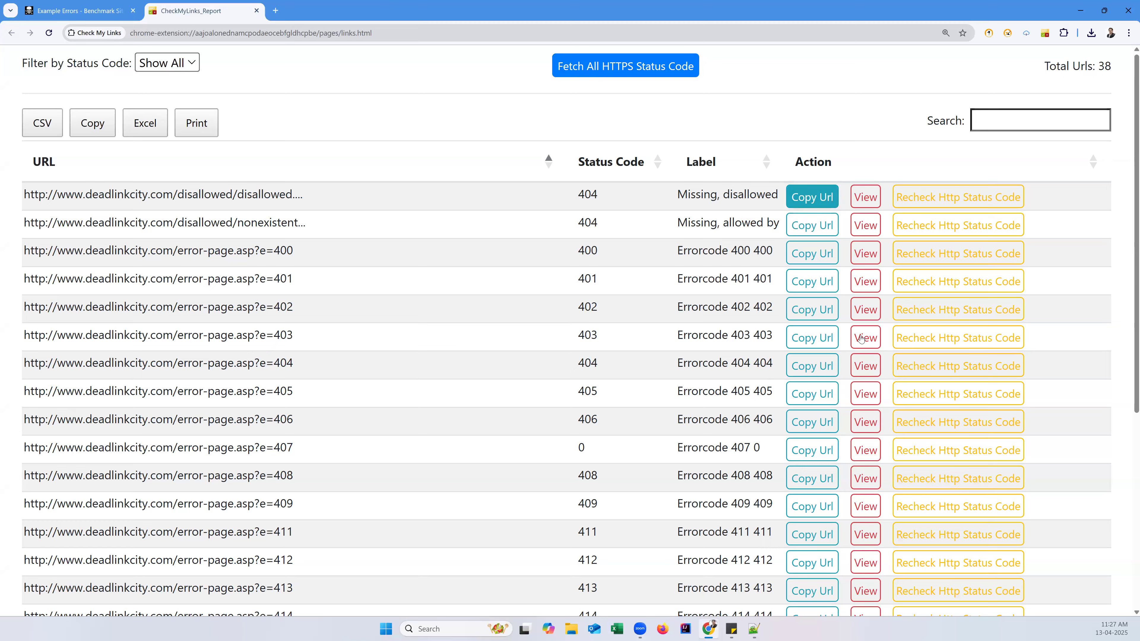
pyautogui.scroll(-7, 865, 337)
pyautogui.scroll(7, 865, 337)
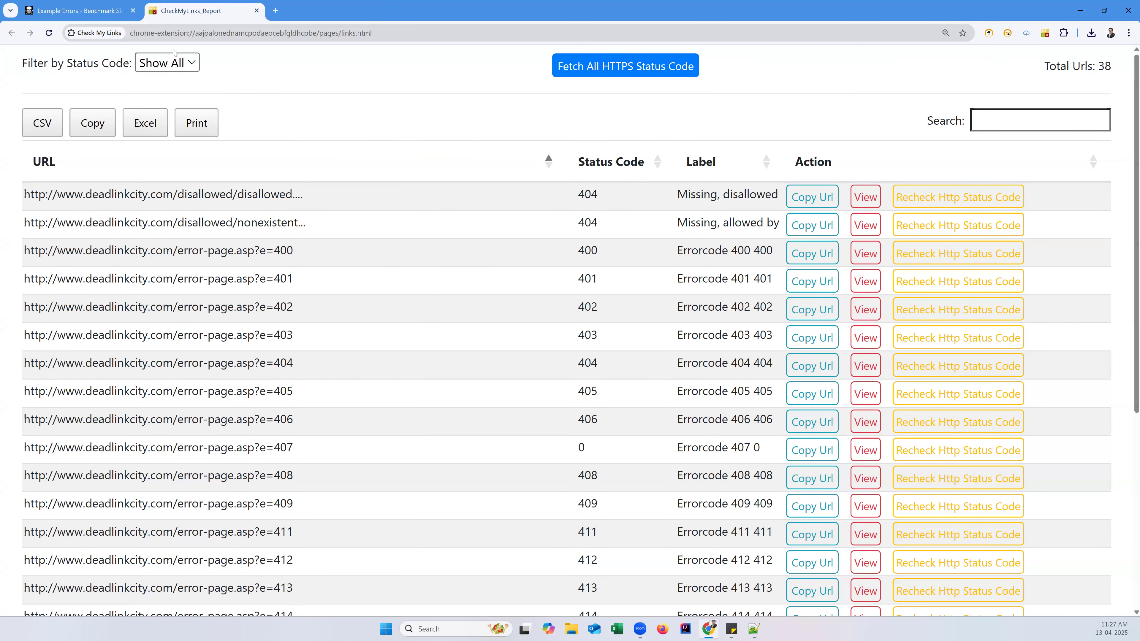
pyautogui.click(256, 12)
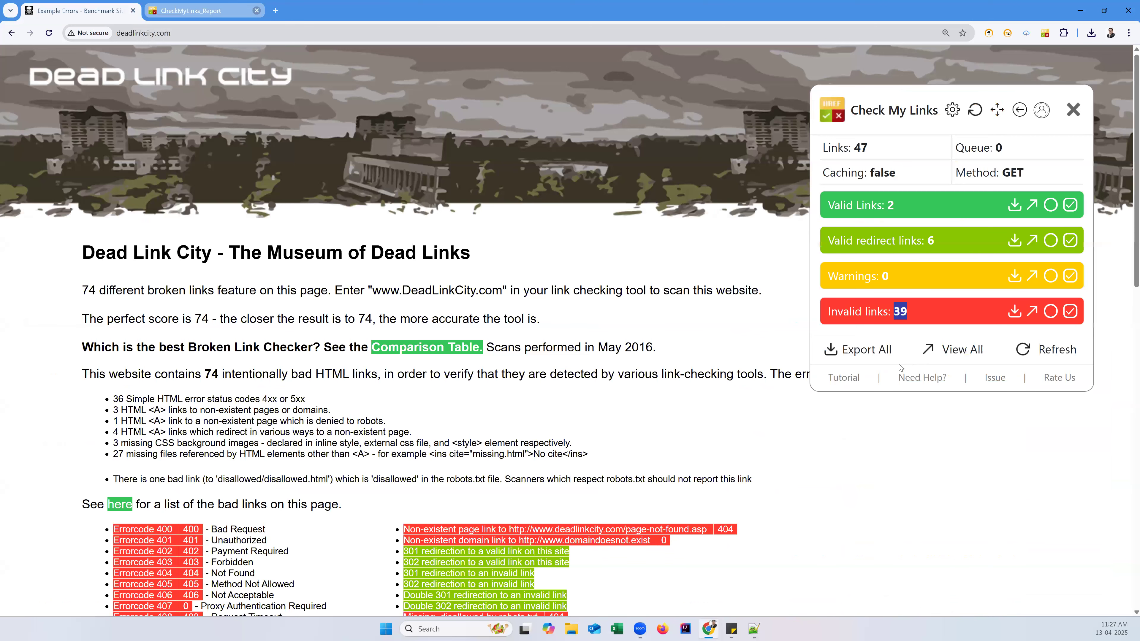
# View the report of all checked Dead Link City links and look through its URLs, status codes and labels
pyautogui.click(963, 353)
pyautogui.scroll(-5, 993, 347)
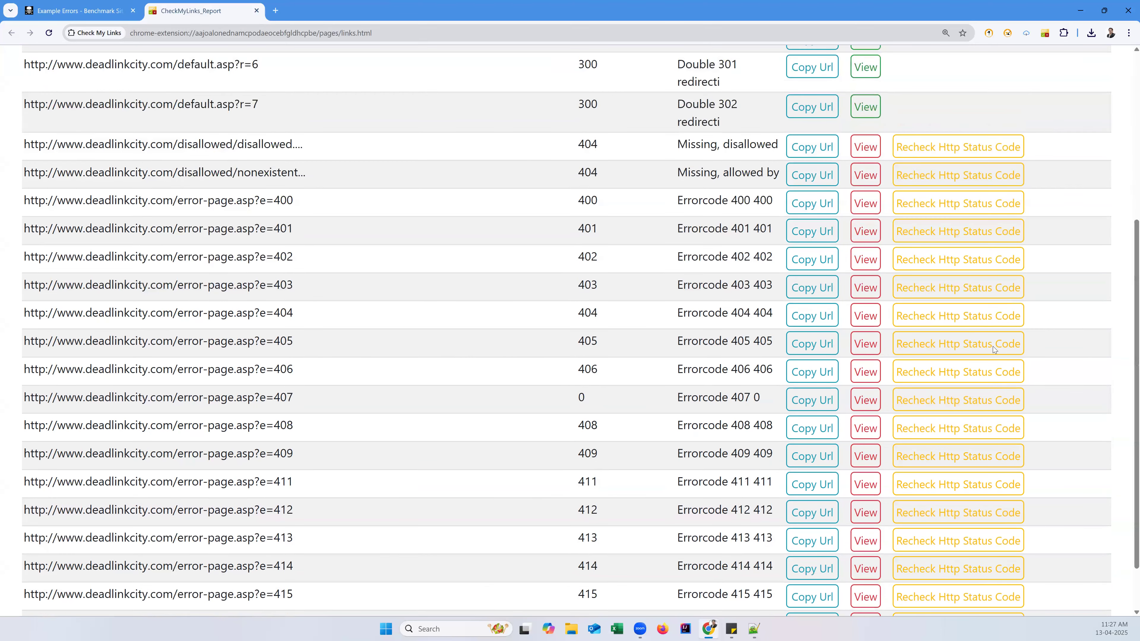
pyautogui.scroll(5, 992, 347)
pyautogui.scroll(-5, 993, 347)
pyautogui.scroll(4, 993, 347)
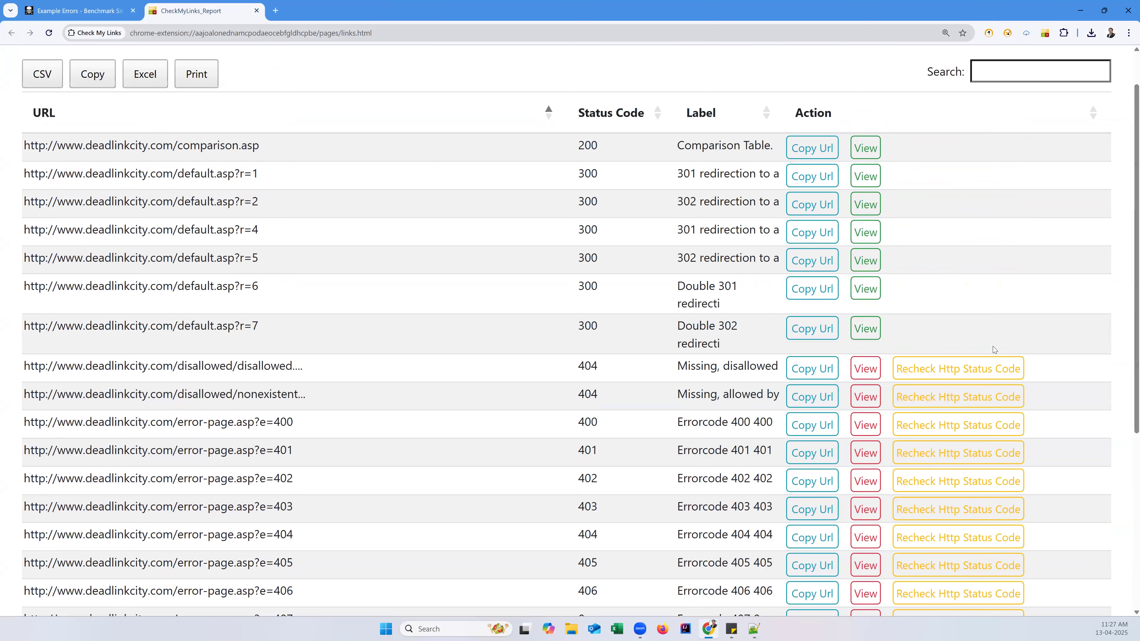
pyautogui.scroll(-5, 993, 347)
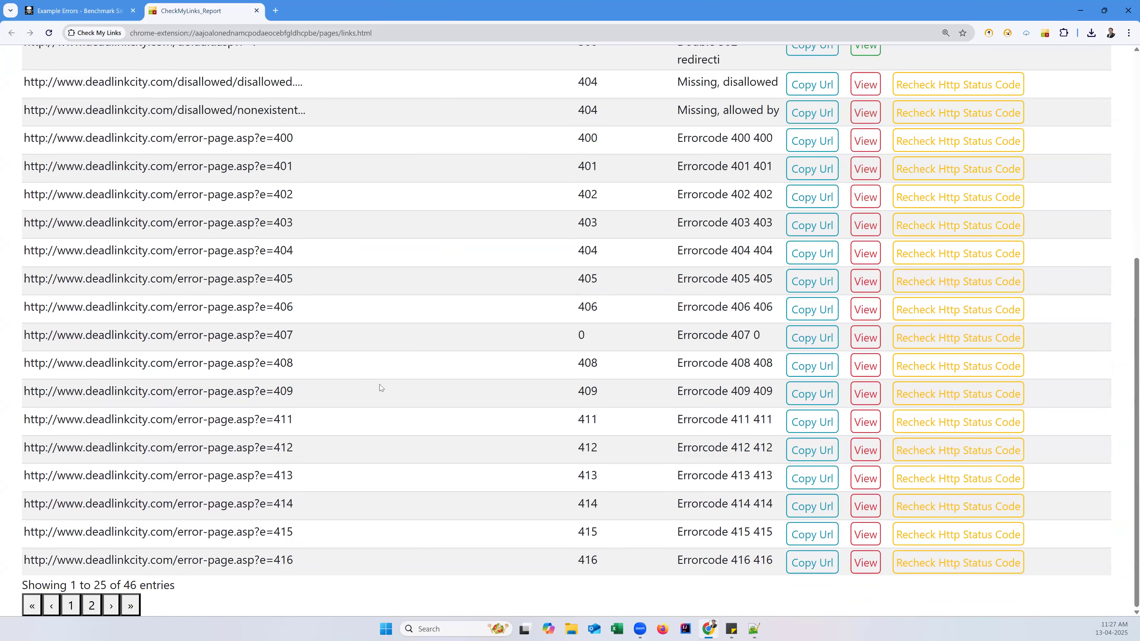
pyautogui.scroll(6, 379, 384)
# Filter the full report by status codes 200, 401, 402 and 408 in turn, and close the report
pyautogui.click(167, 62)
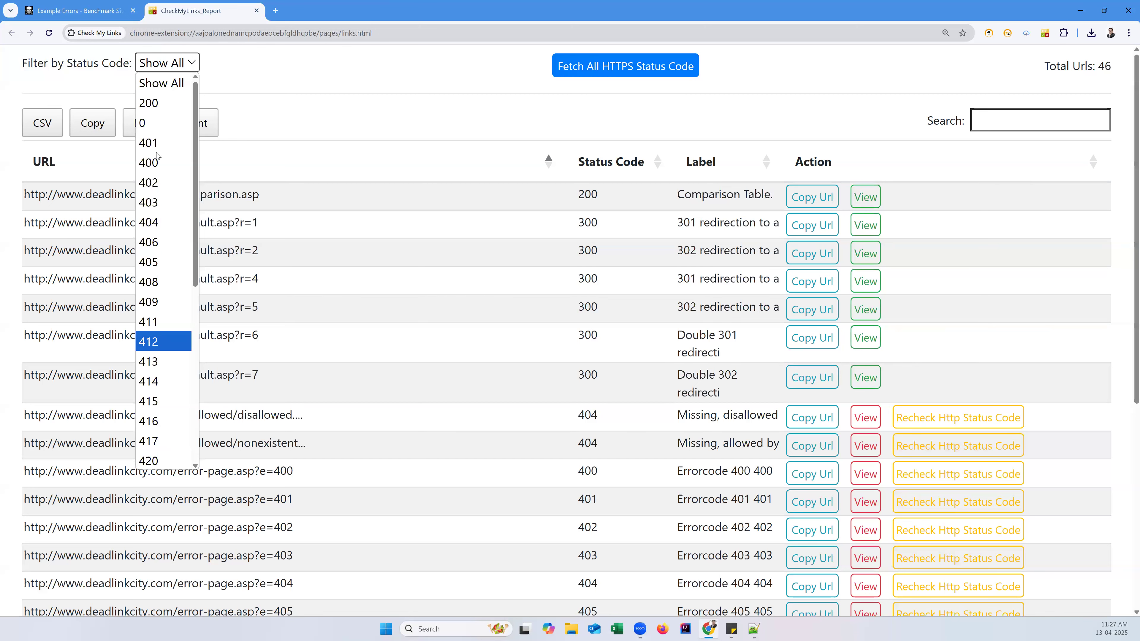
pyautogui.click(156, 104)
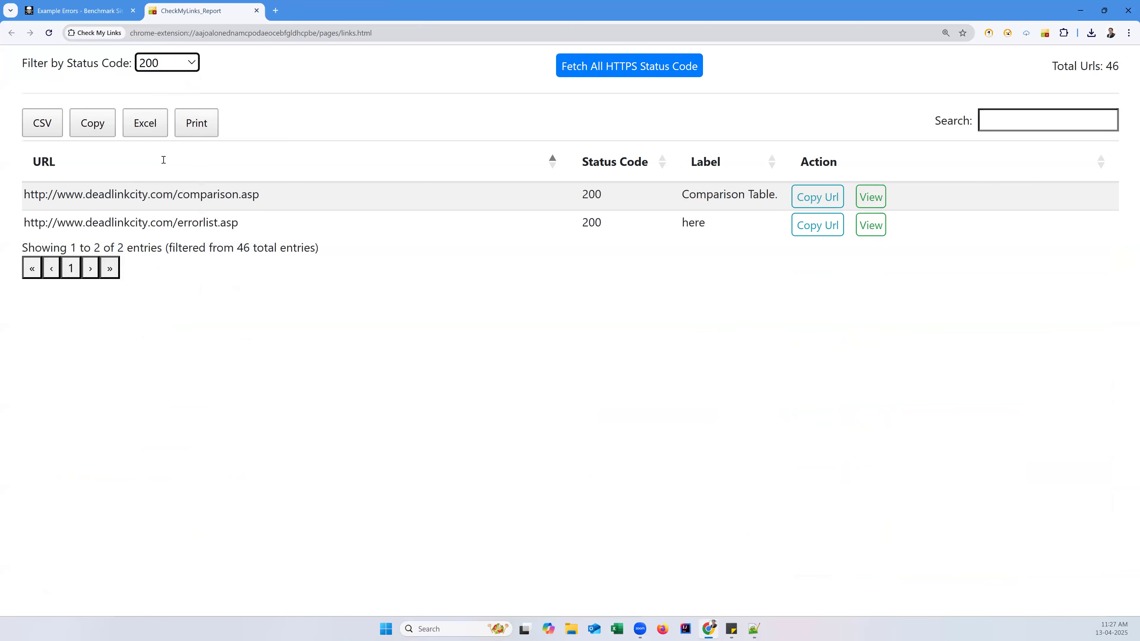
pyautogui.click(175, 66)
pyautogui.click(172, 149)
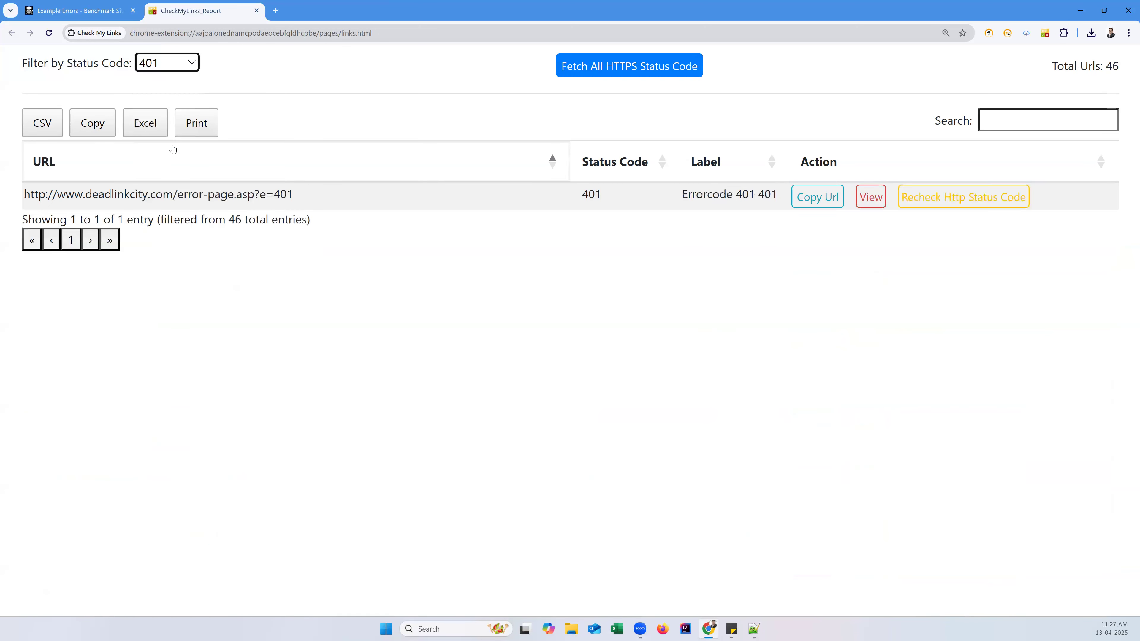
pyautogui.click(168, 63)
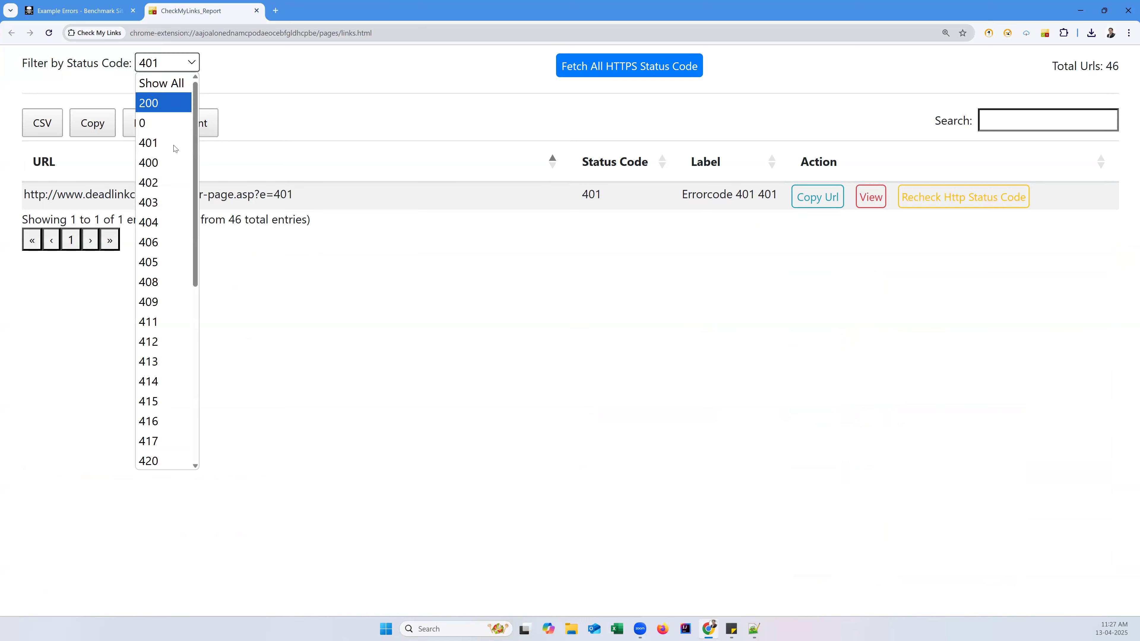
pyautogui.click(165, 182)
pyautogui.click(167, 63)
pyautogui.click(164, 283)
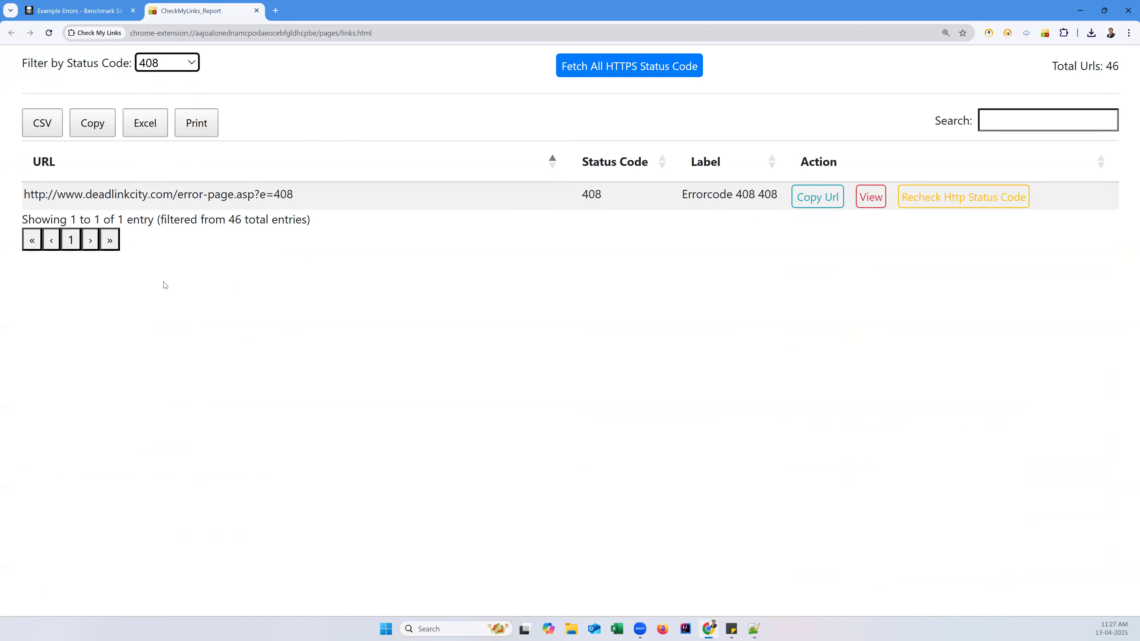
pyautogui.click(180, 65)
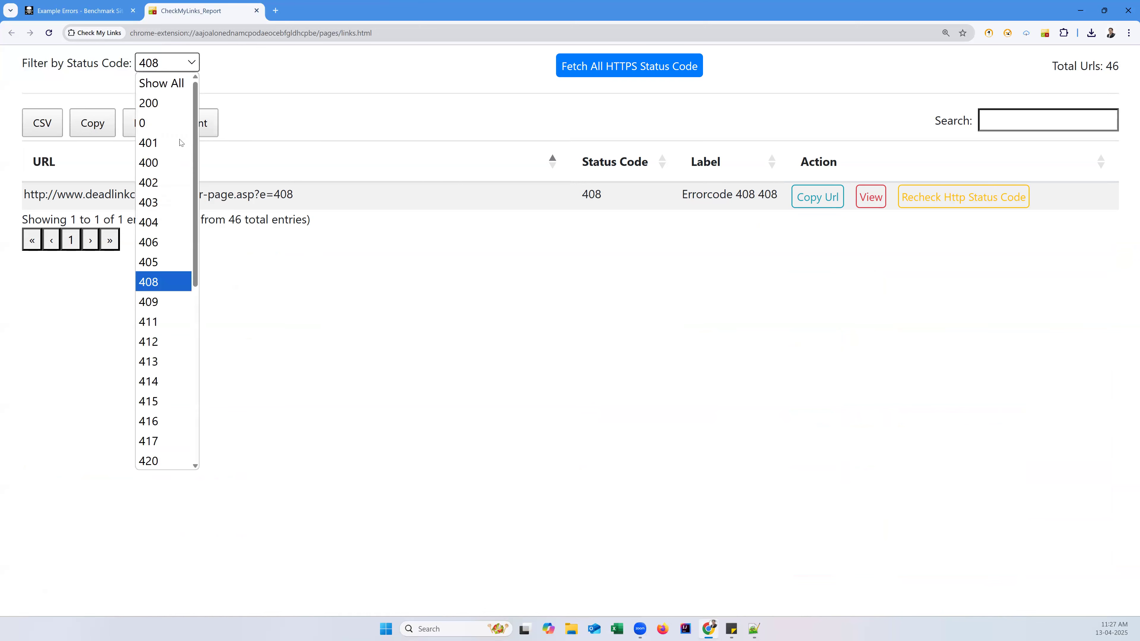
pyautogui.click(348, 336)
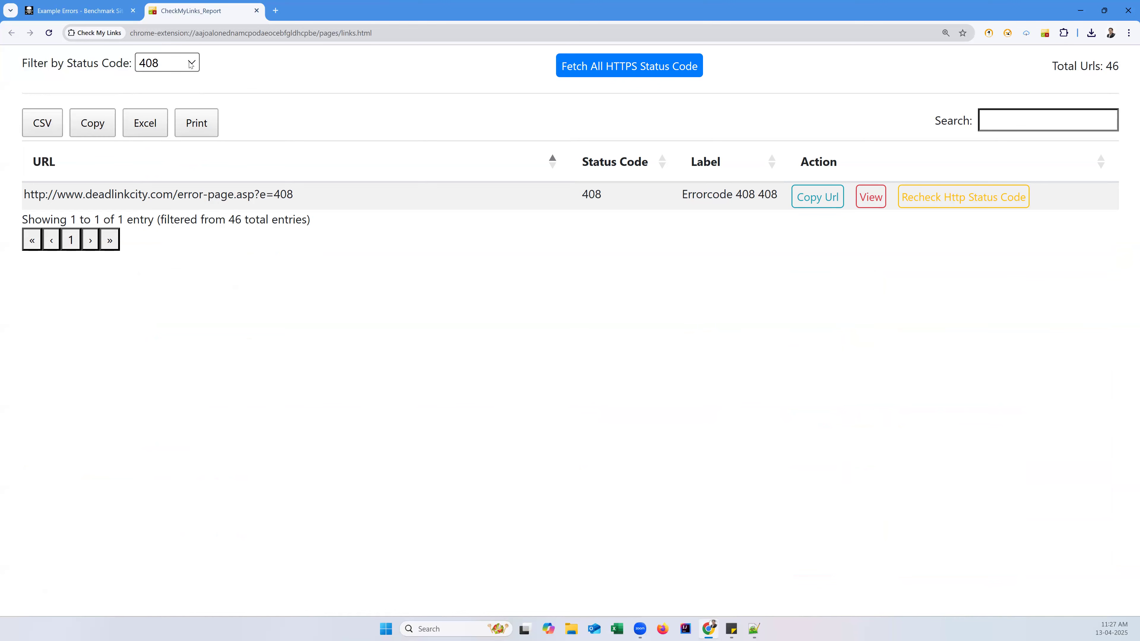
pyautogui.click(257, 11)
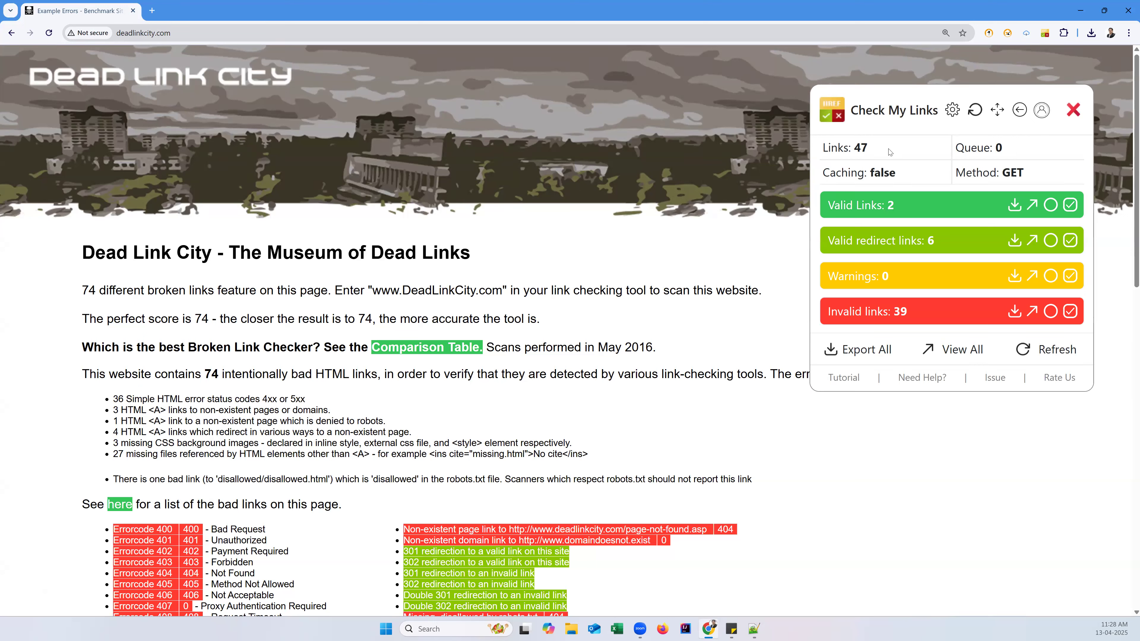
# Open the Check My Links options, enable the Empty Link warning and save the preferences
pyautogui.moveTo(865, 112); pyautogui.dragTo(917, 116)
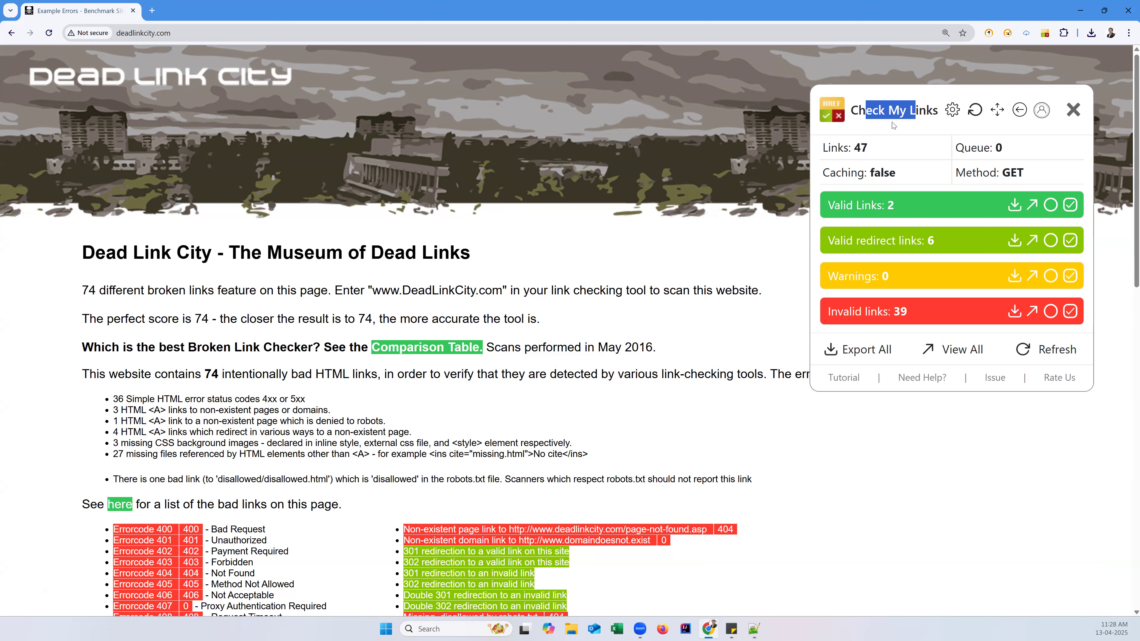
pyautogui.click(953, 110)
pyautogui.scroll(-5, 567, 250)
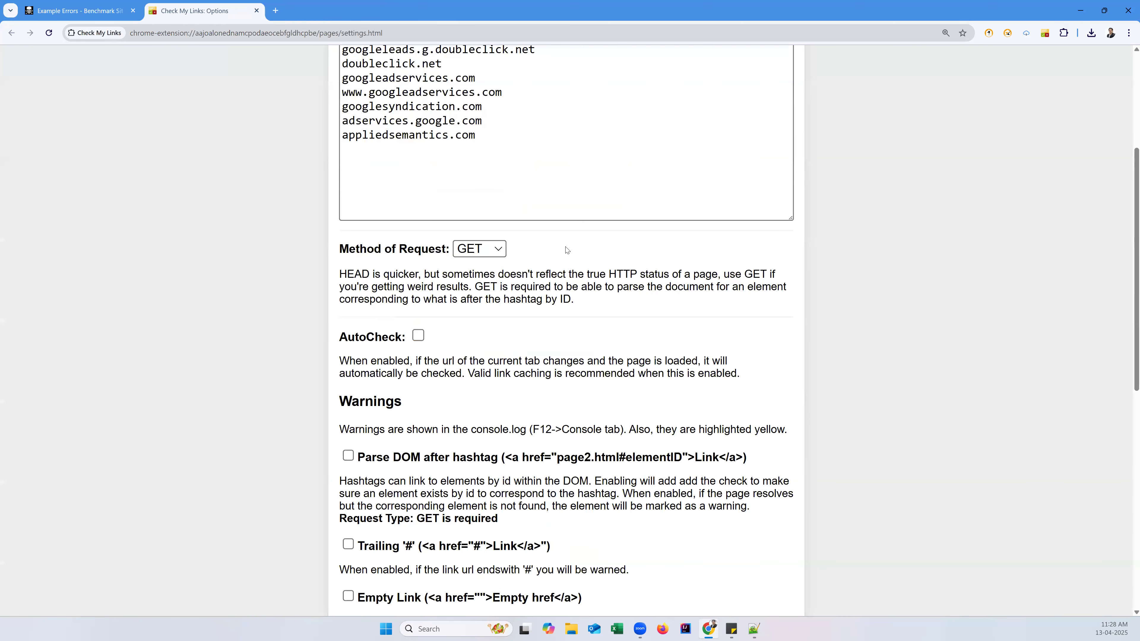
pyautogui.scroll(-10, 566, 250)
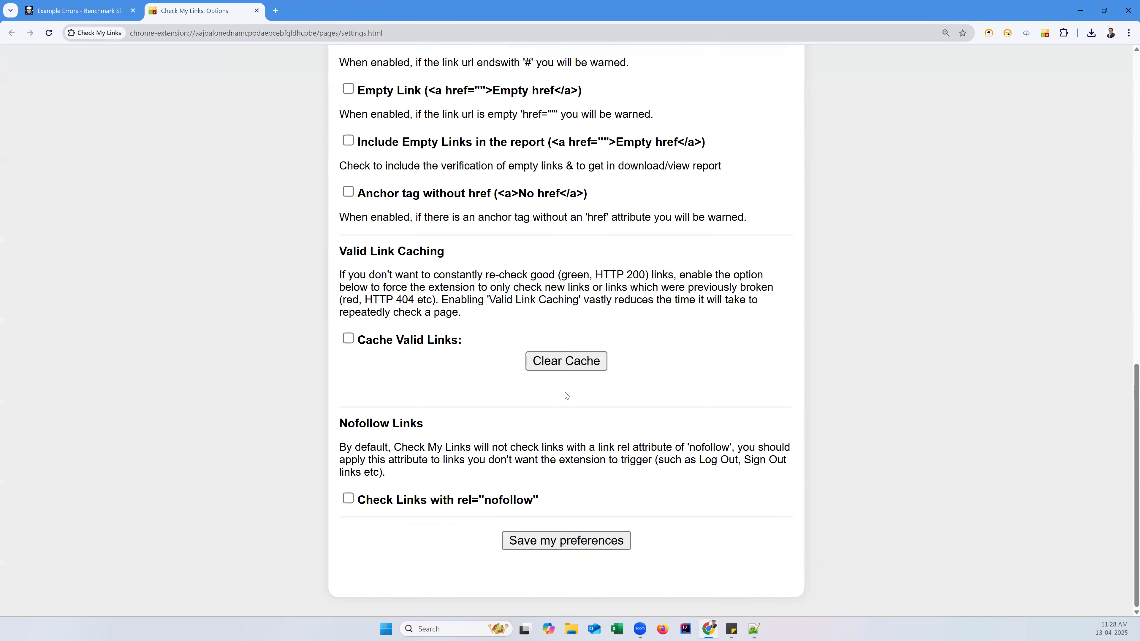
pyautogui.scroll(4, 566, 396)
pyautogui.moveTo(369, 300); pyautogui.dragTo(413, 299)
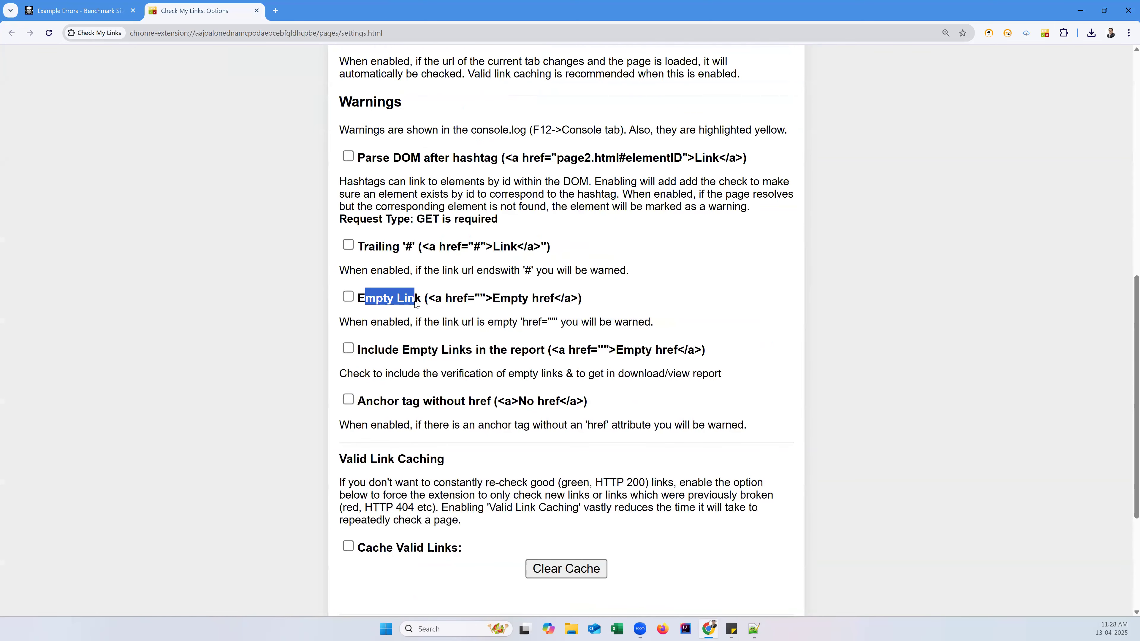
pyautogui.click(350, 299)
pyautogui.scroll(-4, 505, 386)
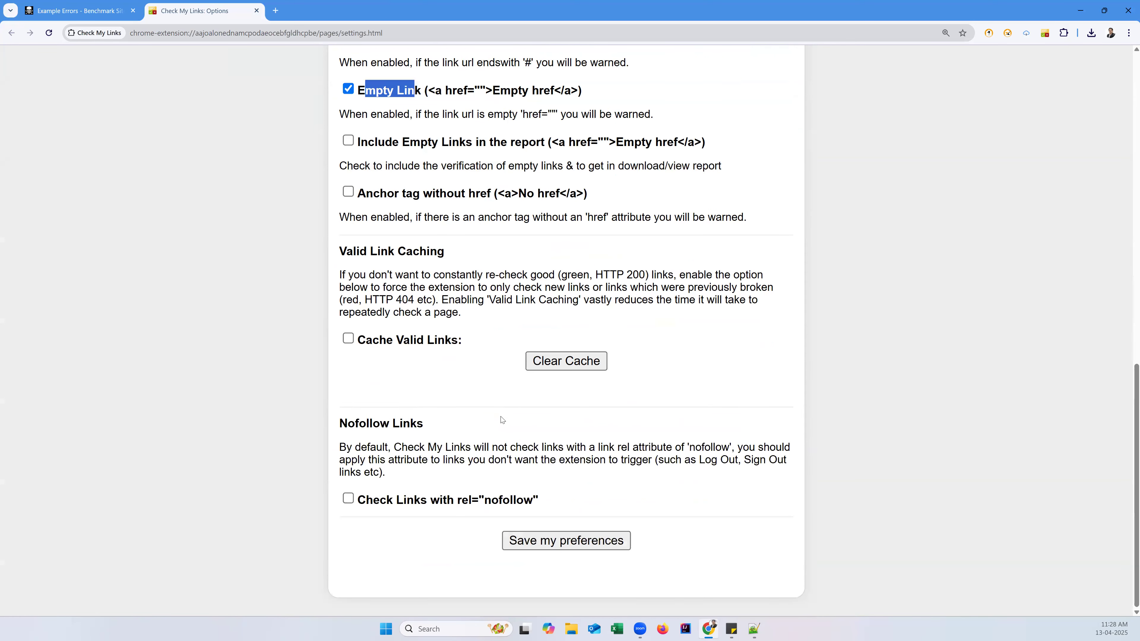
pyautogui.click(563, 541)
# Examine the empty href example given for the Empty Link warning option
pyautogui.scroll(8, 512, 339)
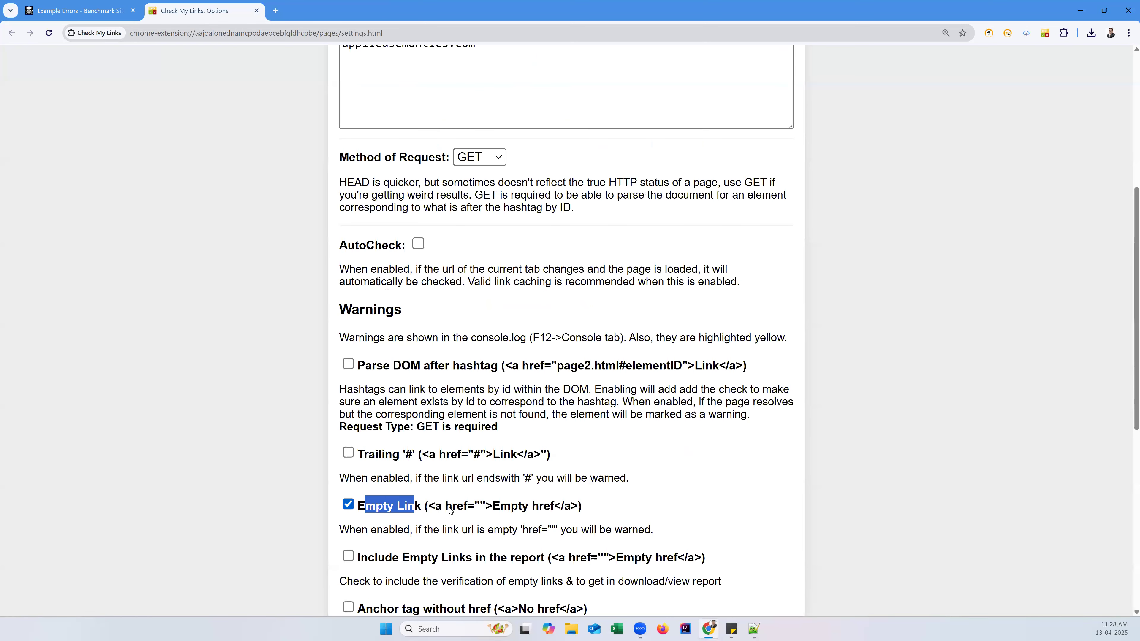
pyautogui.moveTo(447, 508); pyautogui.dragTo(805, 511)
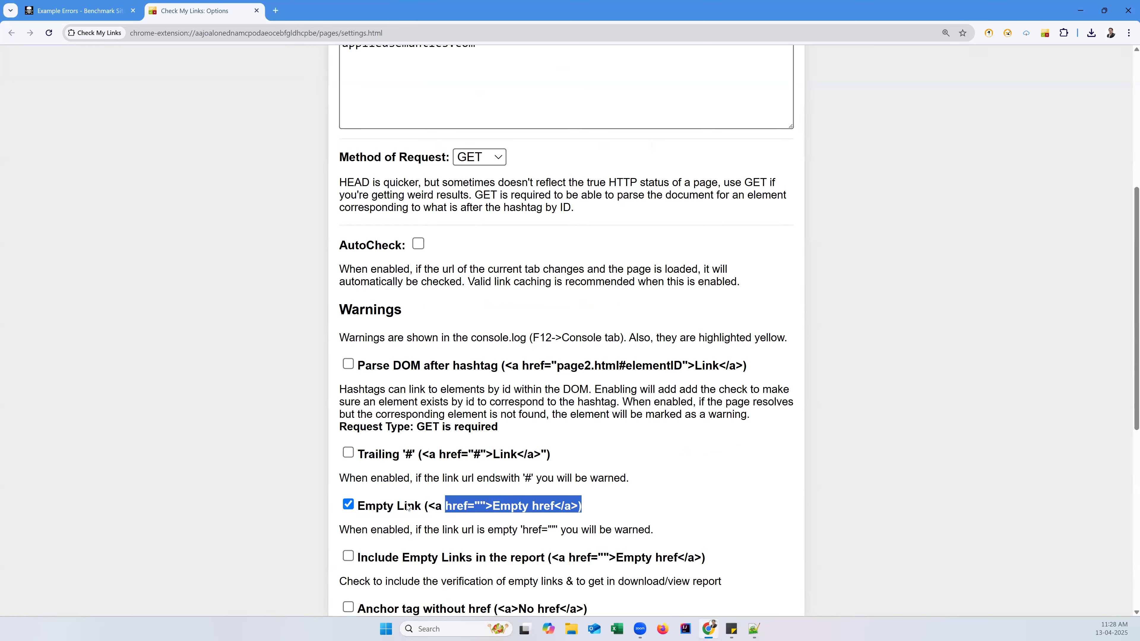
pyautogui.click(479, 508)
pyautogui.moveTo(478, 507)
pyautogui.mouseDown()
pyautogui.moveTo(489, 508)
pyautogui.moveTo(473, 504)
pyautogui.mouseUp()
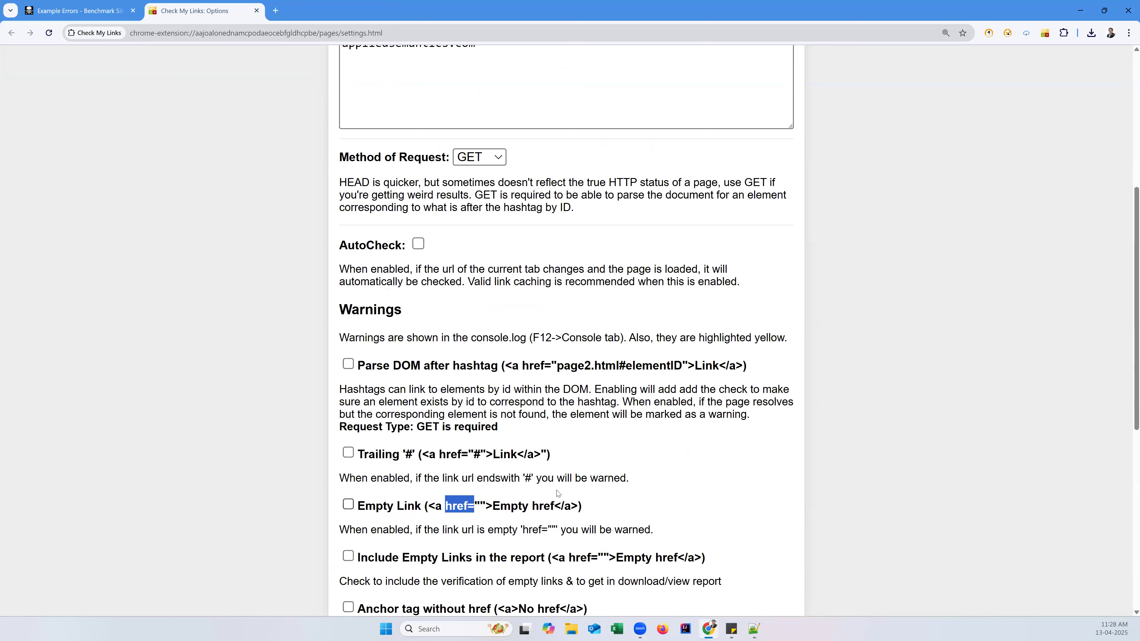
pyautogui.scroll(-3, 544, 505)
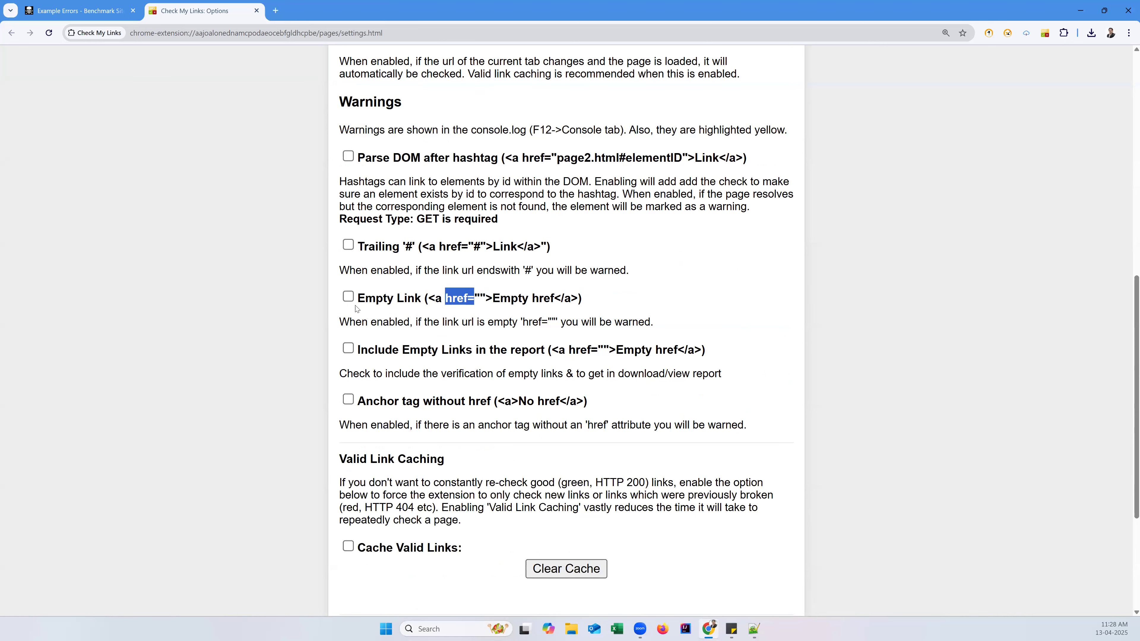
# Enable the Empty Link warning, save the preferences and return to the Dead Link City page
pyautogui.click(348, 296)
pyautogui.scroll(-3, 572, 559)
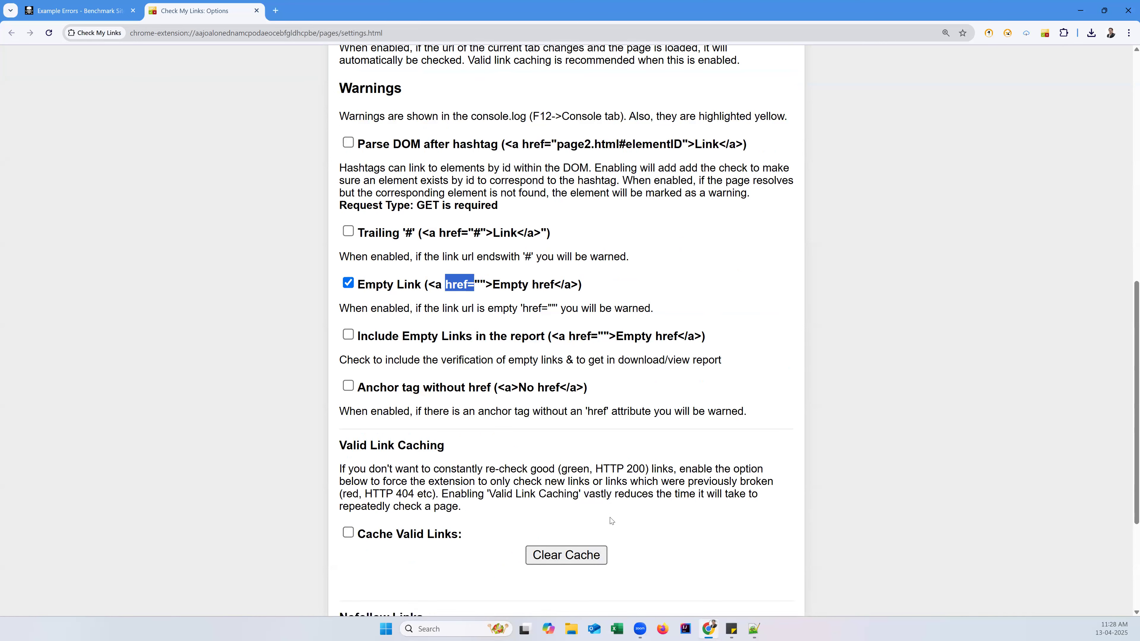
pyautogui.click(577, 542)
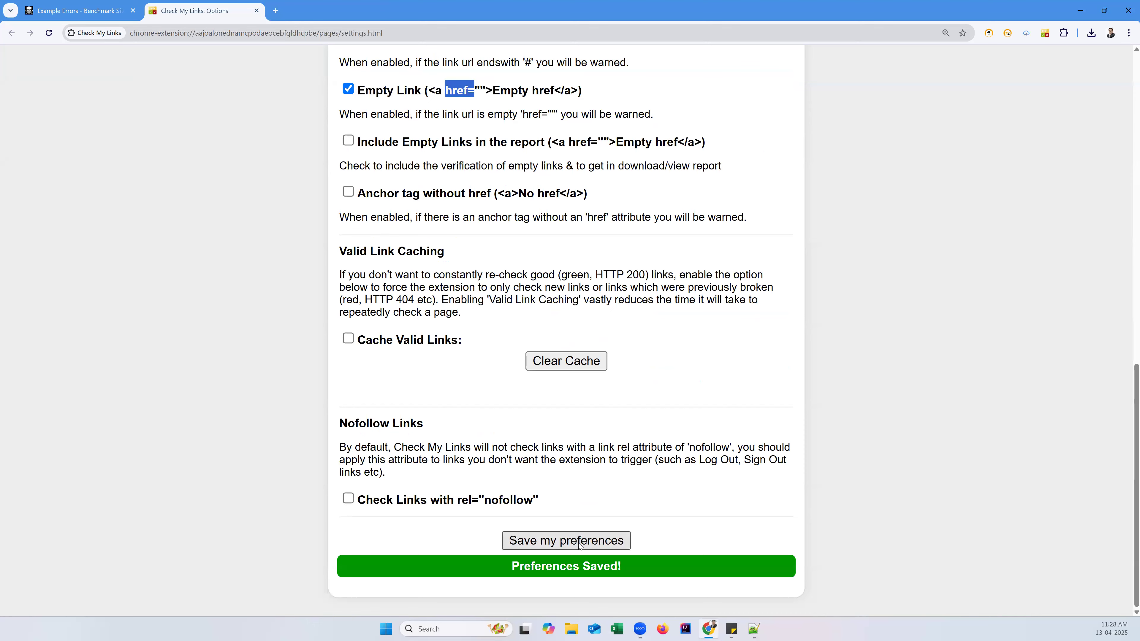
pyautogui.click(76, 10)
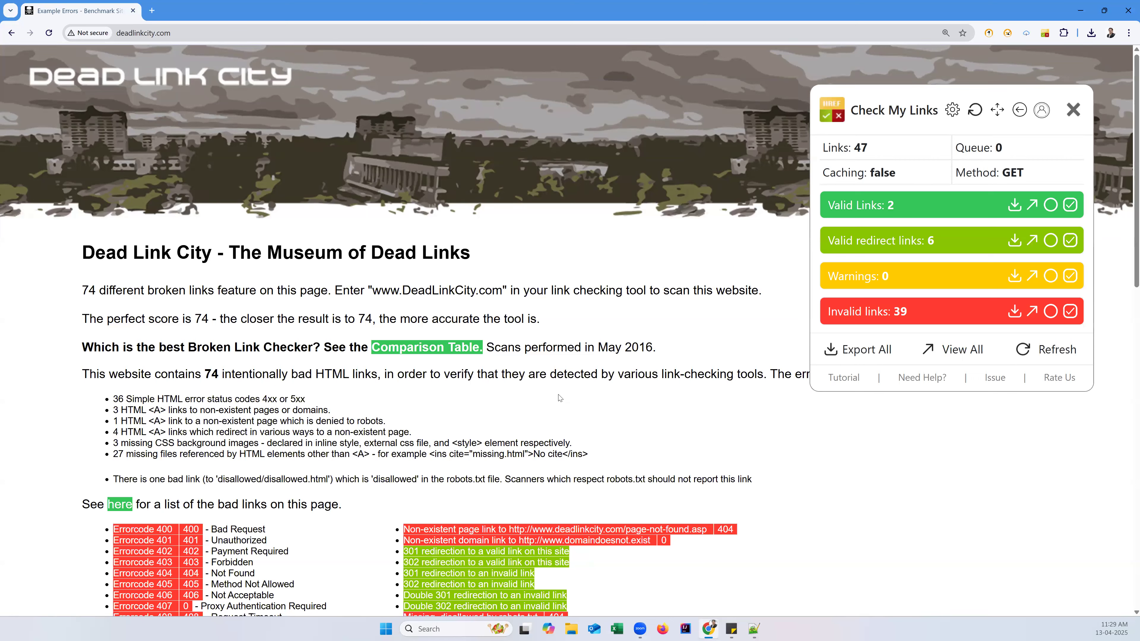
# View the report of all checked links and look through its first page of entries and the available status code filters
pyautogui.click(956, 354)
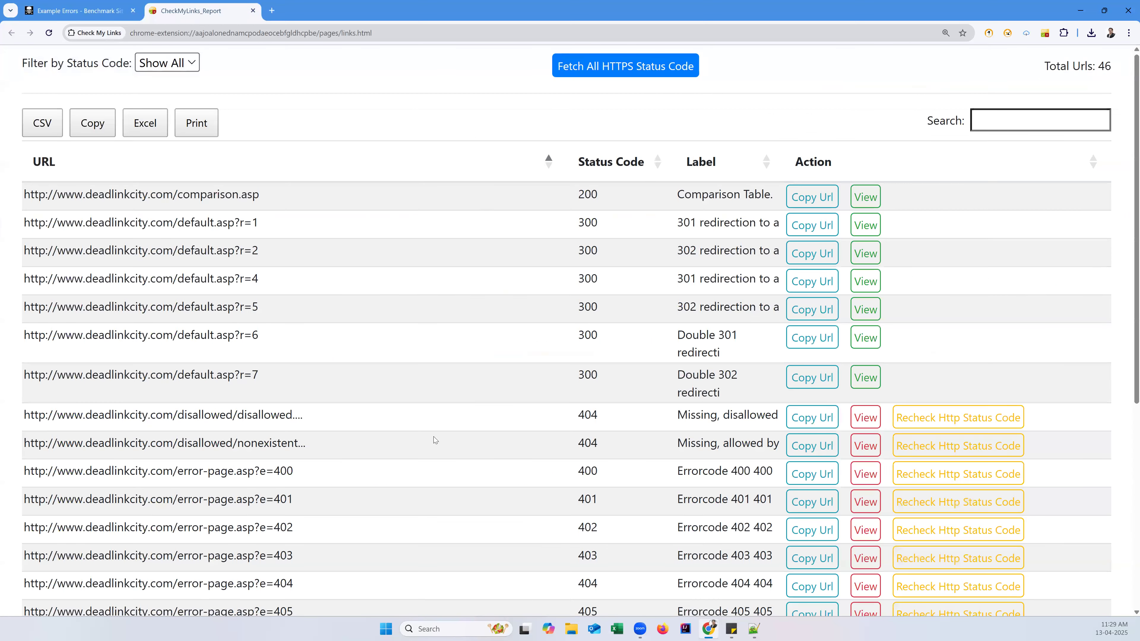
pyautogui.scroll(-3, 433, 436)
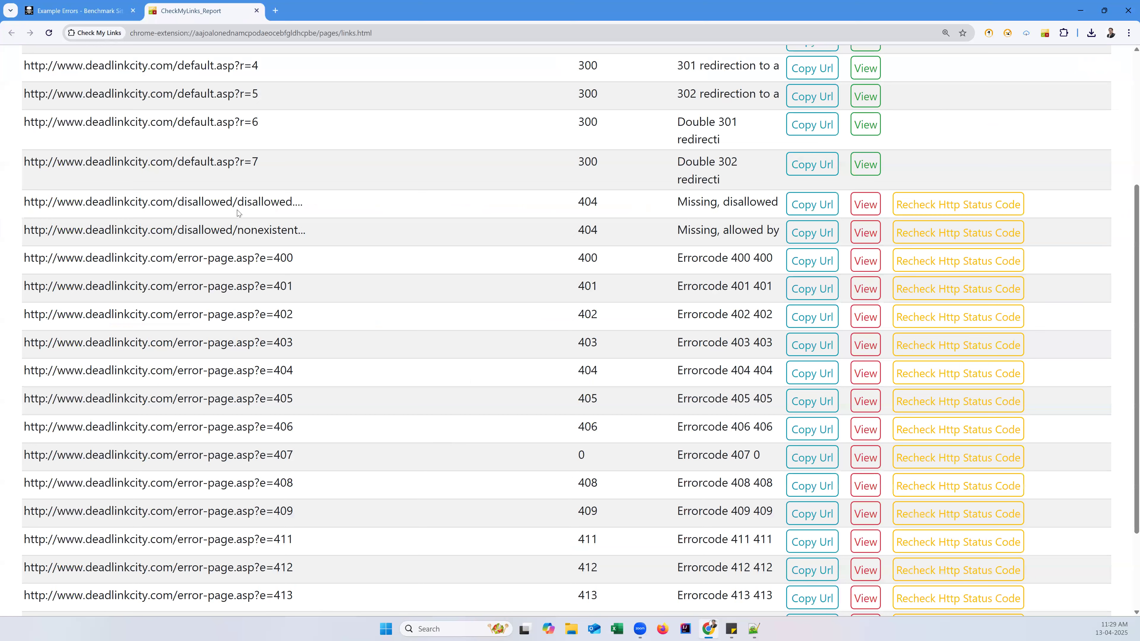
pyautogui.scroll(3, 237, 209)
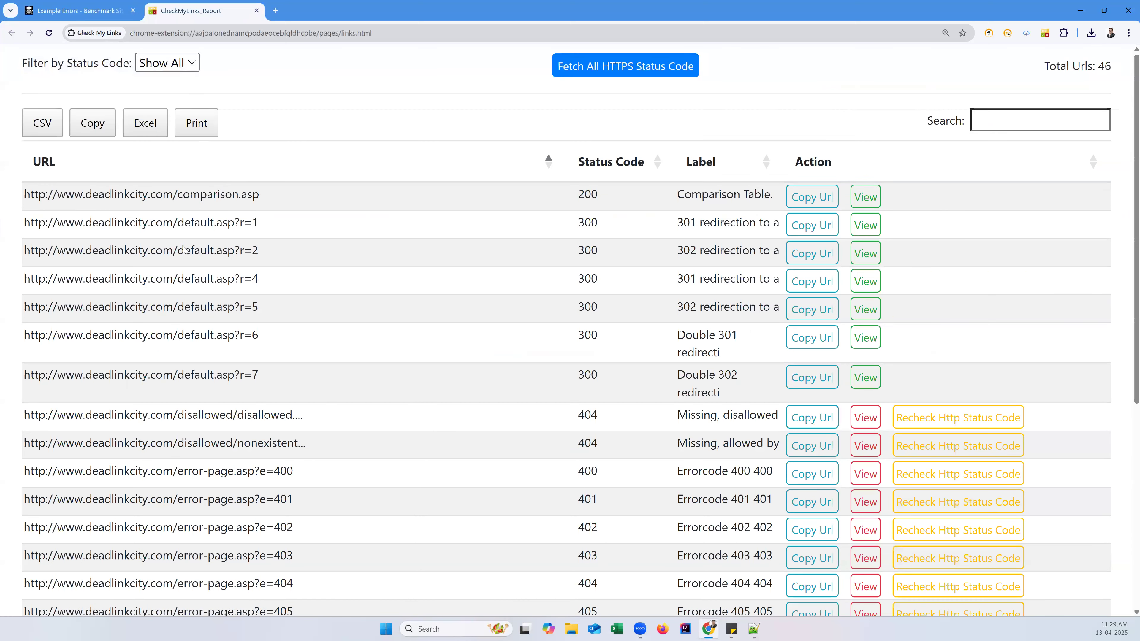
pyautogui.click(170, 63)
pyautogui.scroll(-3, 181, 370)
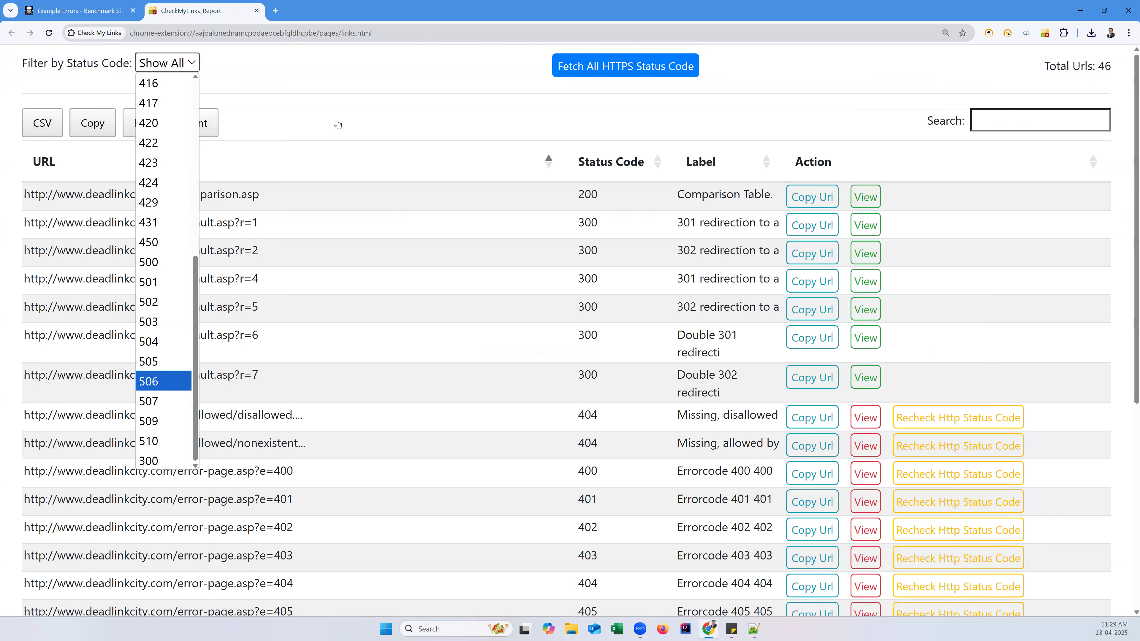
pyautogui.scroll(-5, 324, 251)
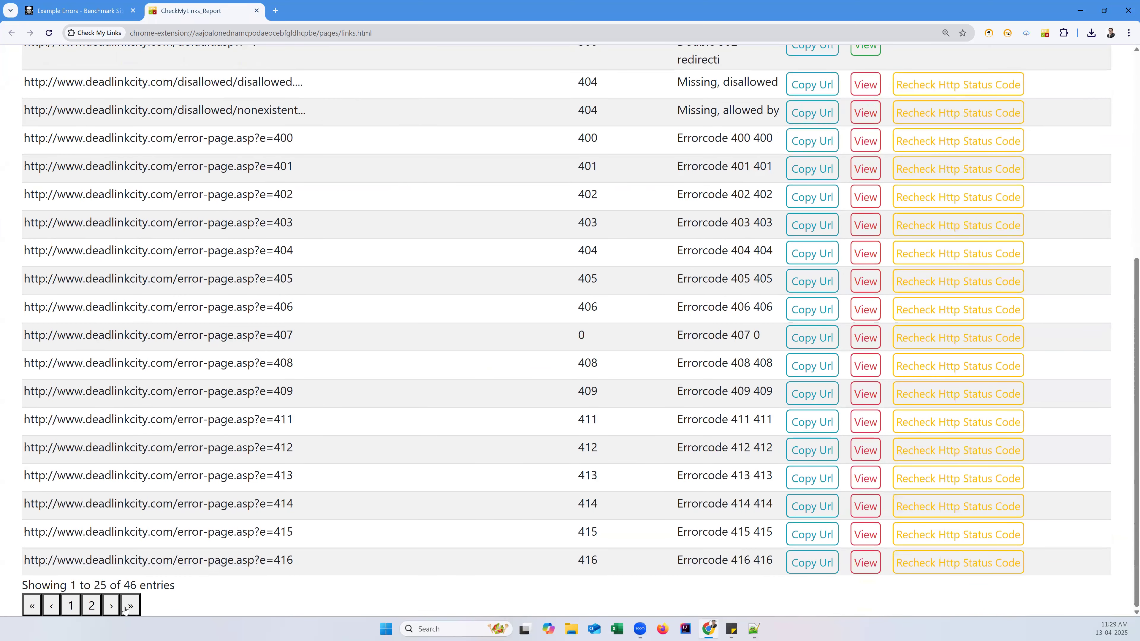
# Go to the report's second page of entries and examine the URL of the Errorcode 420 link
pyautogui.click(114, 609)
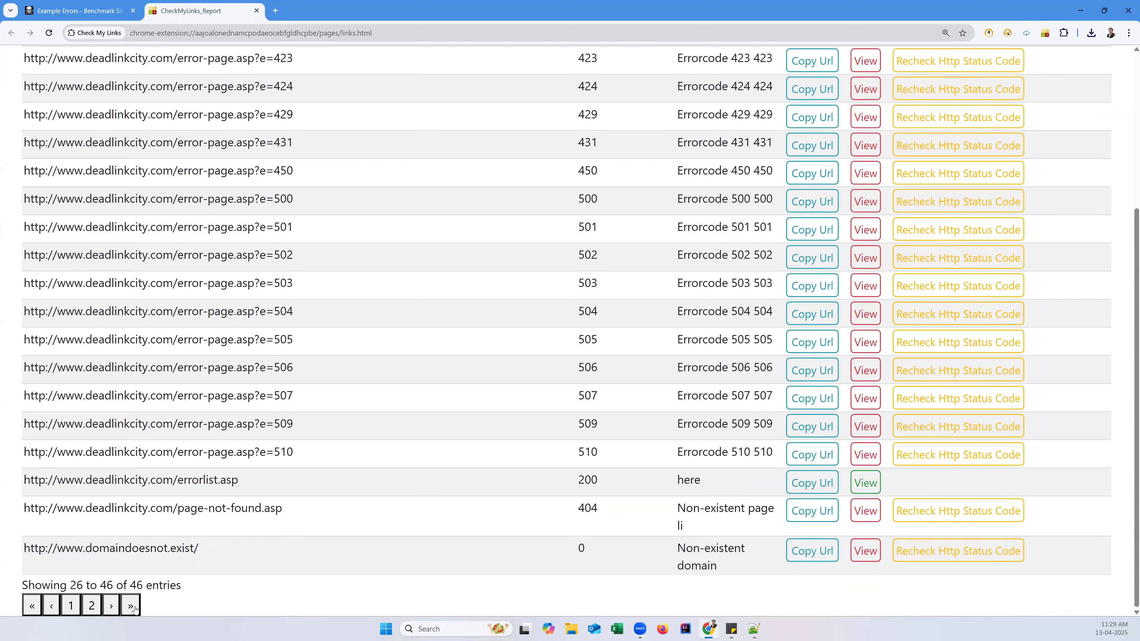
pyautogui.scroll(5, 400, 461)
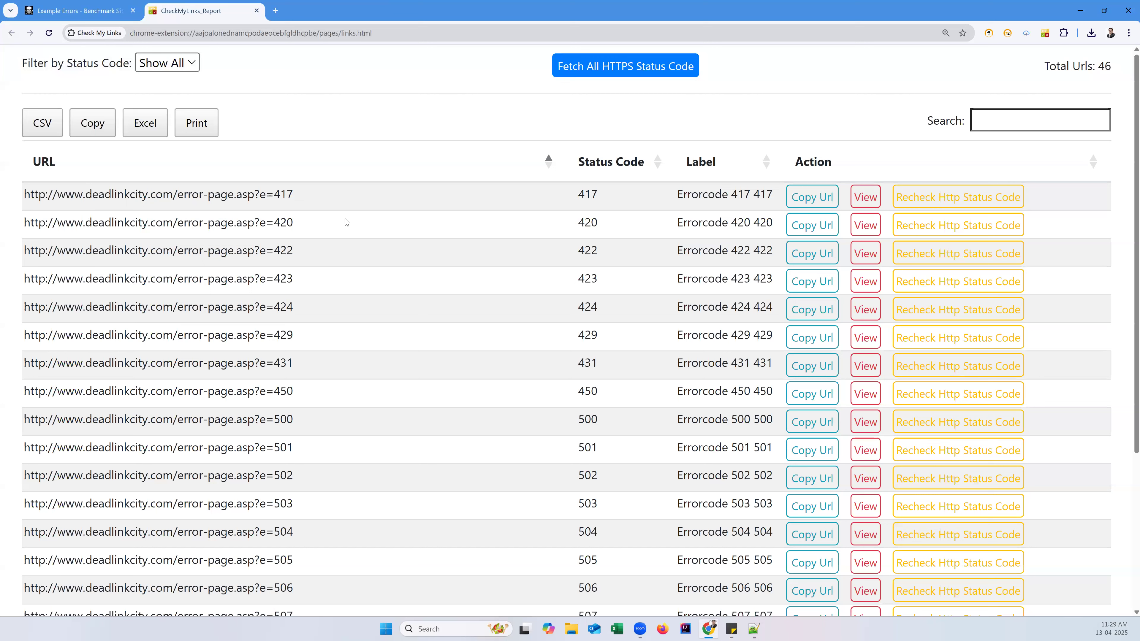
pyautogui.moveTo(346, 222); pyautogui.dragTo(85, 222)
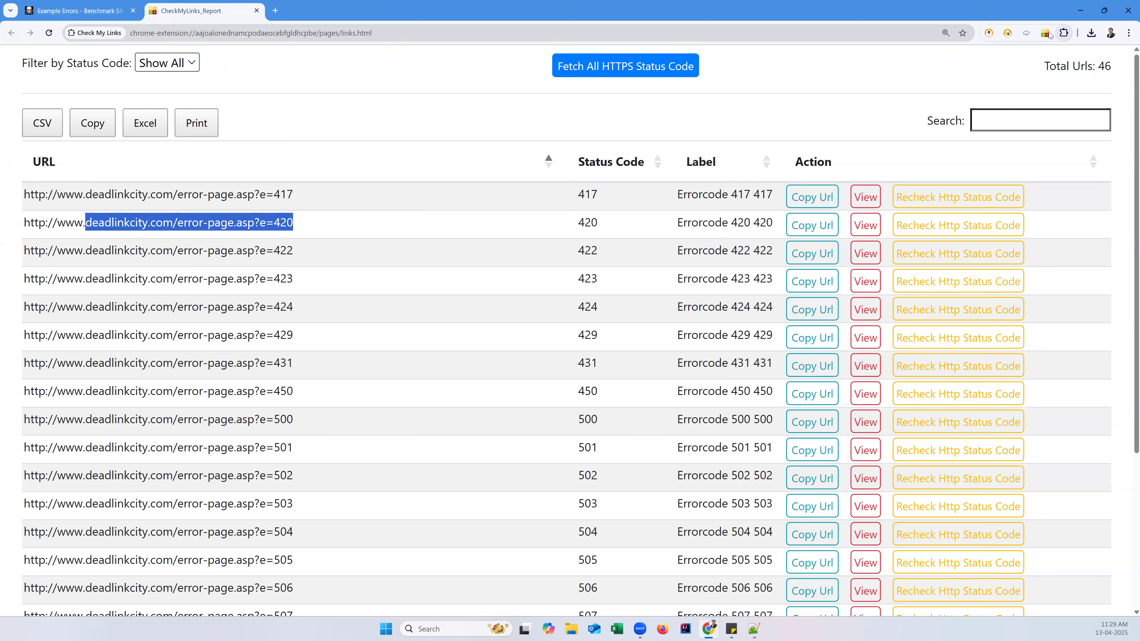
# Return to the Dead Link City page, close the Check My Links results, and briefly revisit the report before coming back to the page
pyautogui.hotkey('ctrl', 'shift', 'Tab')
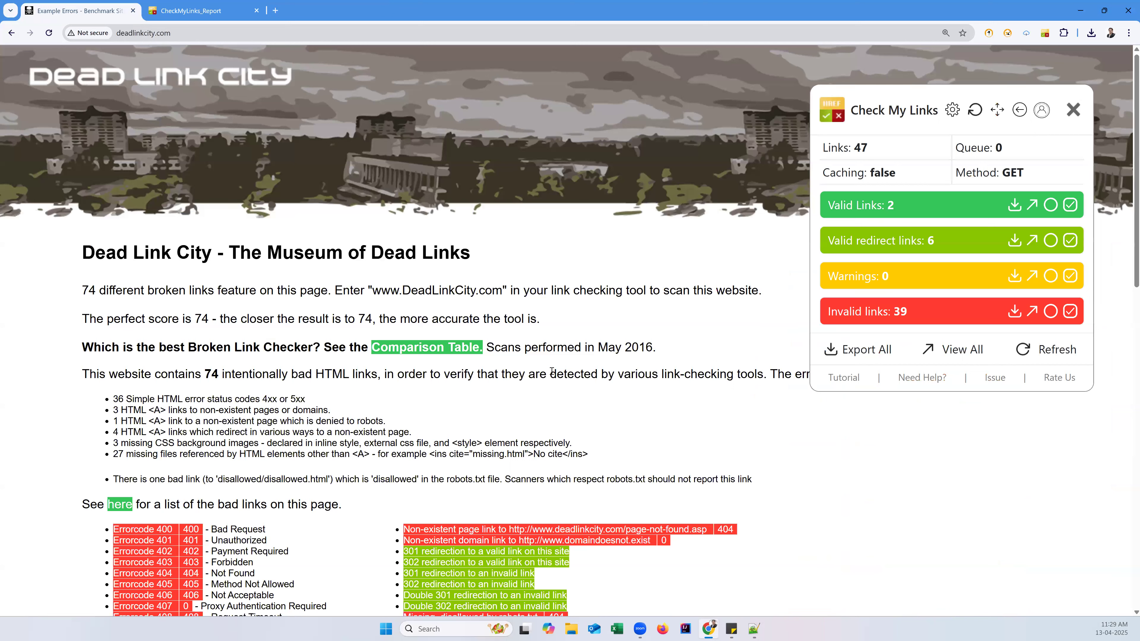
pyautogui.moveTo(530, 291); pyautogui.dragTo(622, 292)
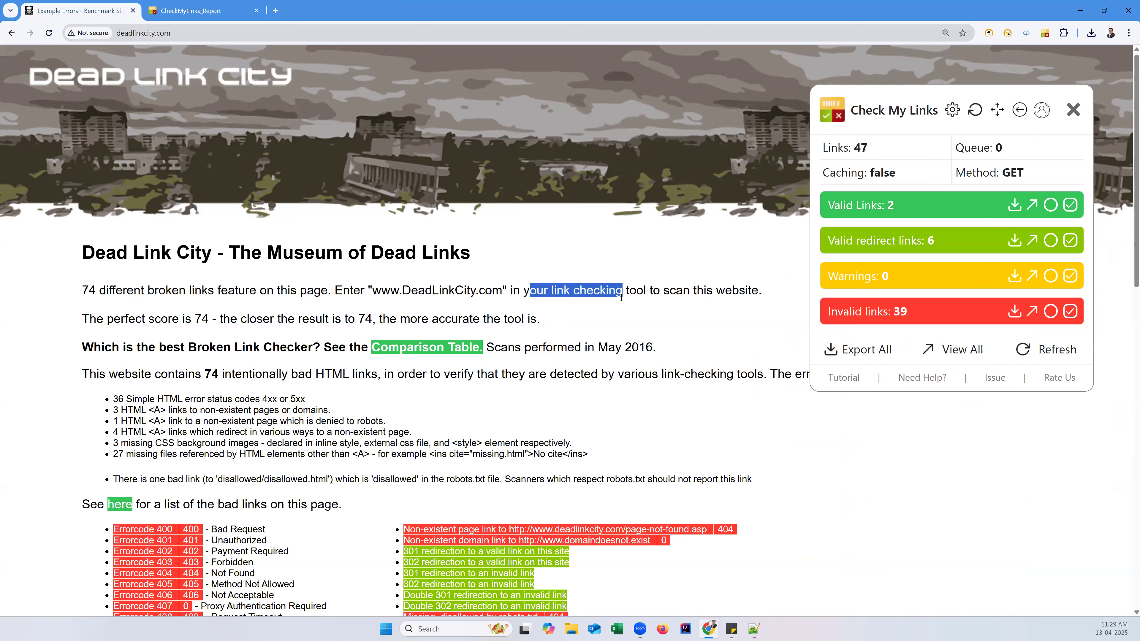
pyautogui.click(644, 338)
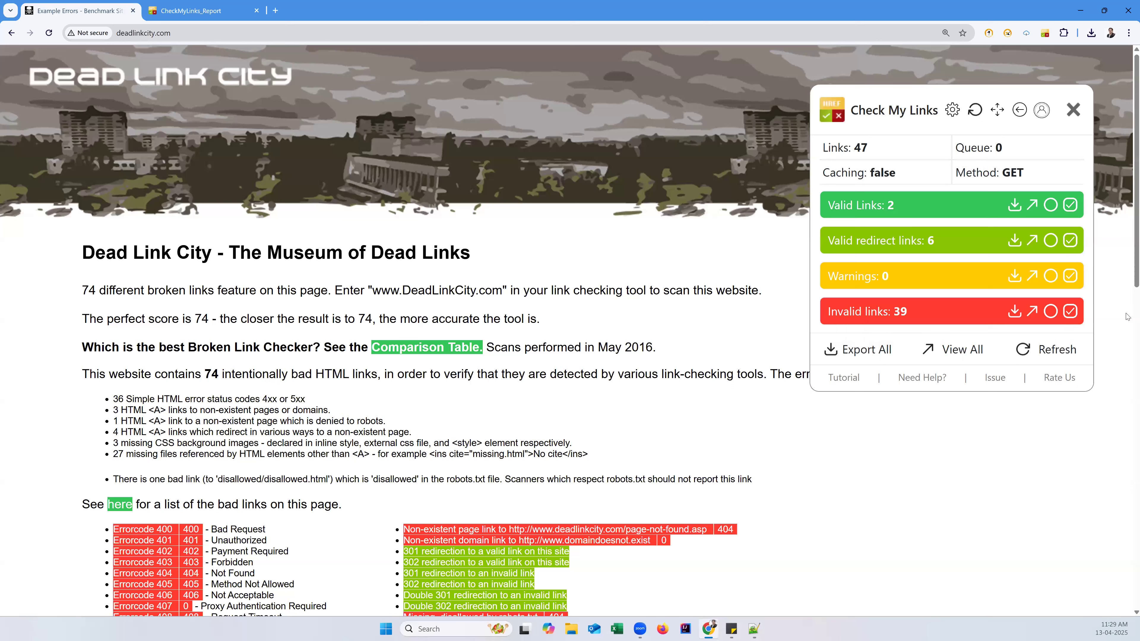
pyautogui.click(1072, 111)
pyautogui.click(231, 11)
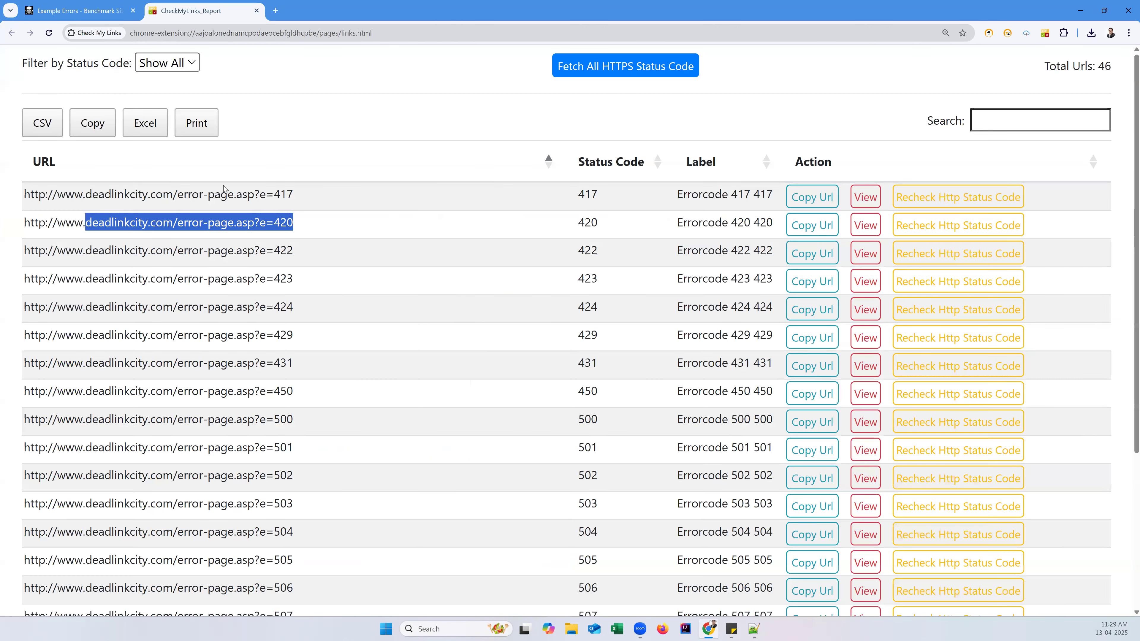
pyautogui.click(82, 8)
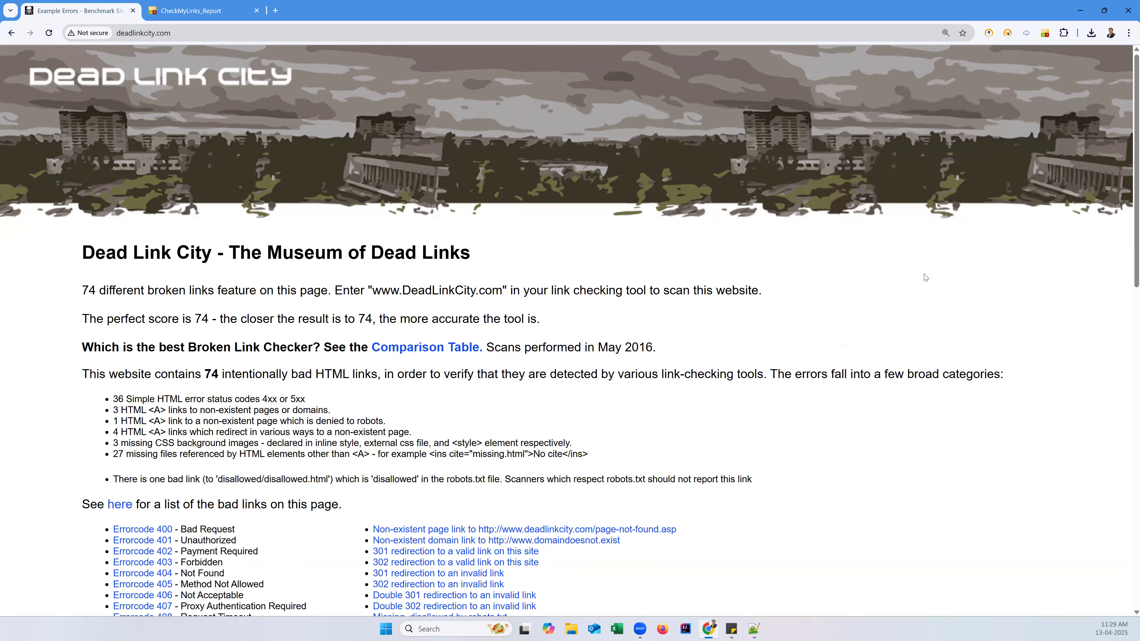